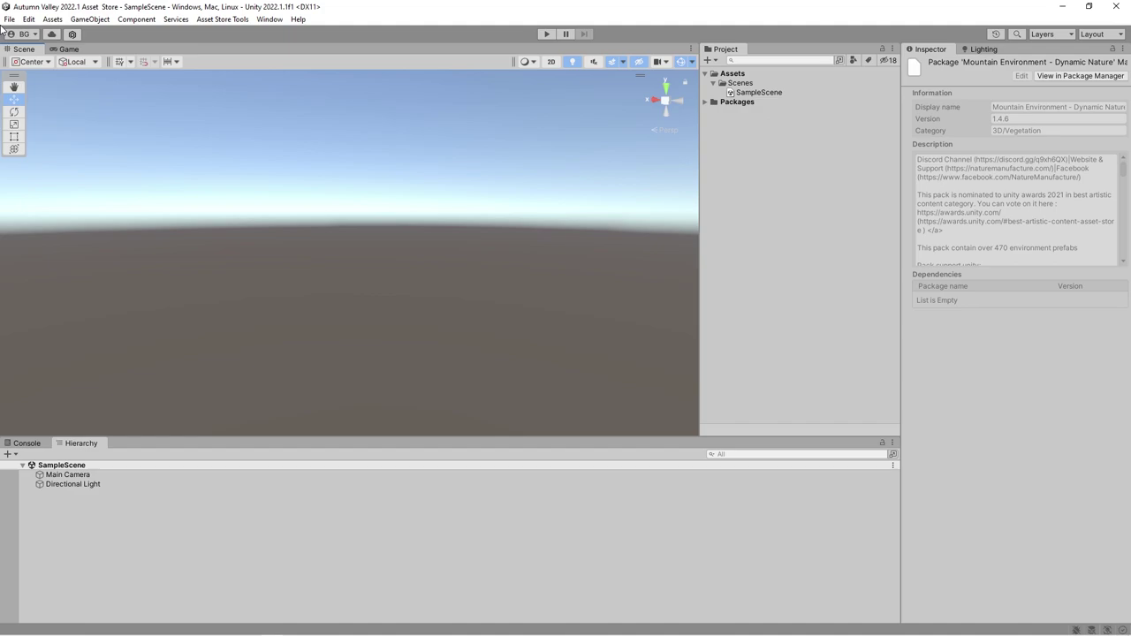
Import all assets of Mountain Environment - Dynamic Nature 1.4.6 through the Package Manager.
{"action": "left_click", "coordinate": [264, 19]}
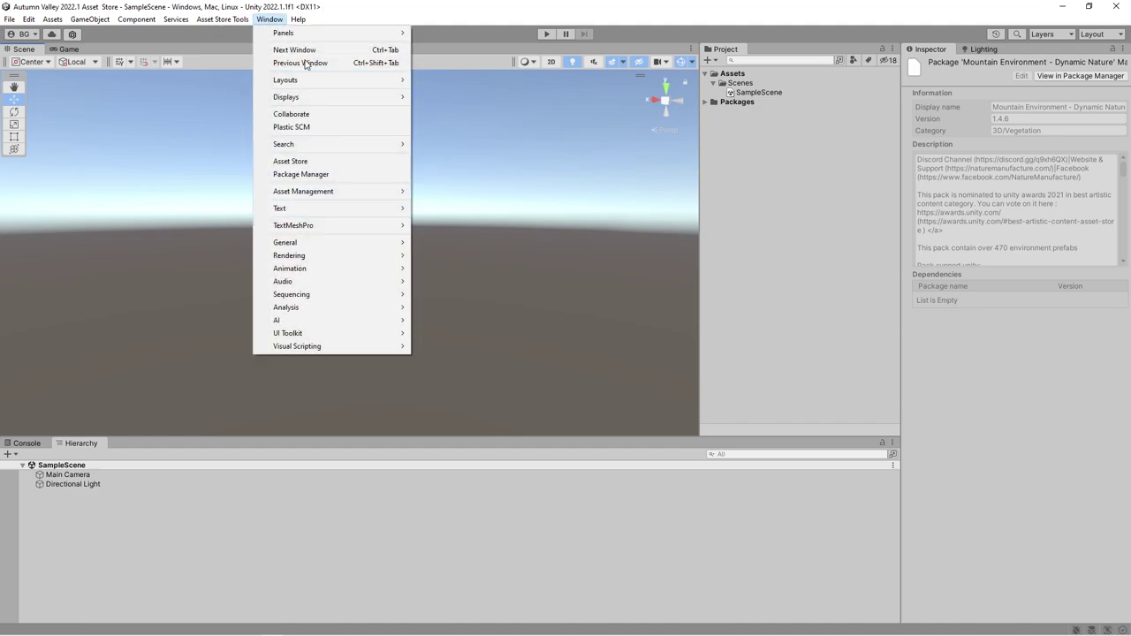
{"action": "left_click", "coordinate": [317, 175]}
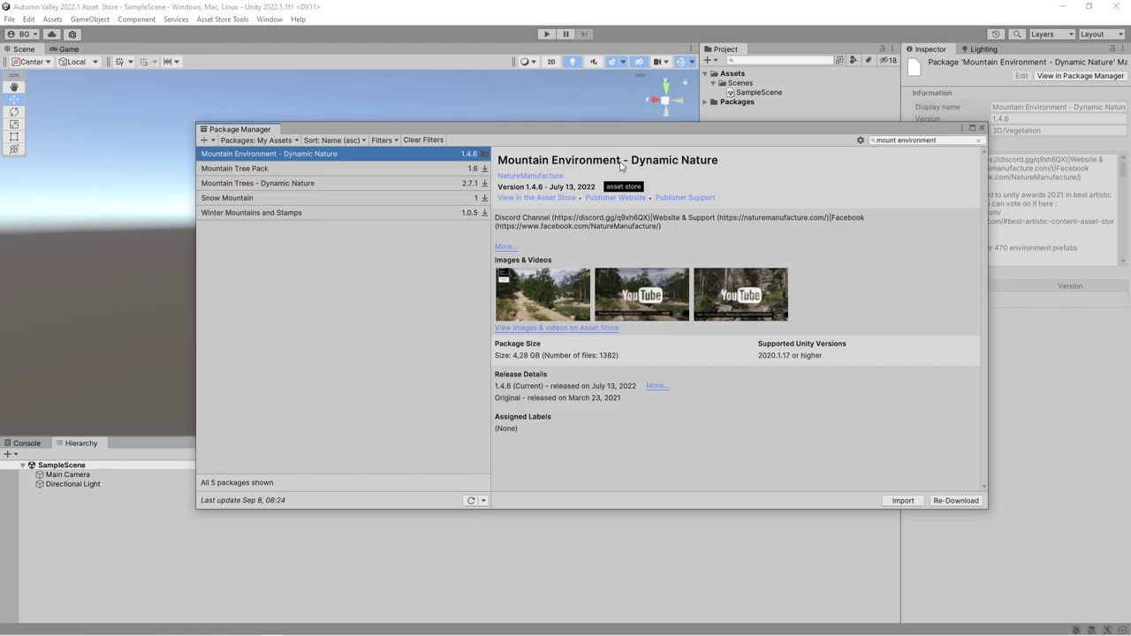
{"action": "left_click", "coordinate": [903, 501]}
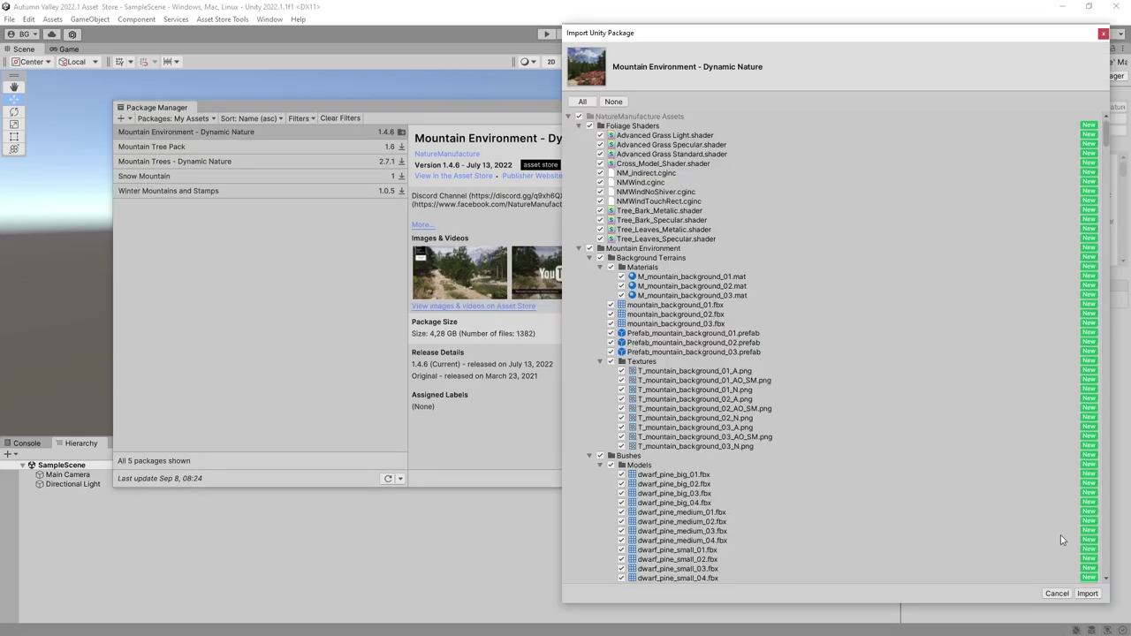
{"action": "left_click", "coordinate": [1086, 593]}
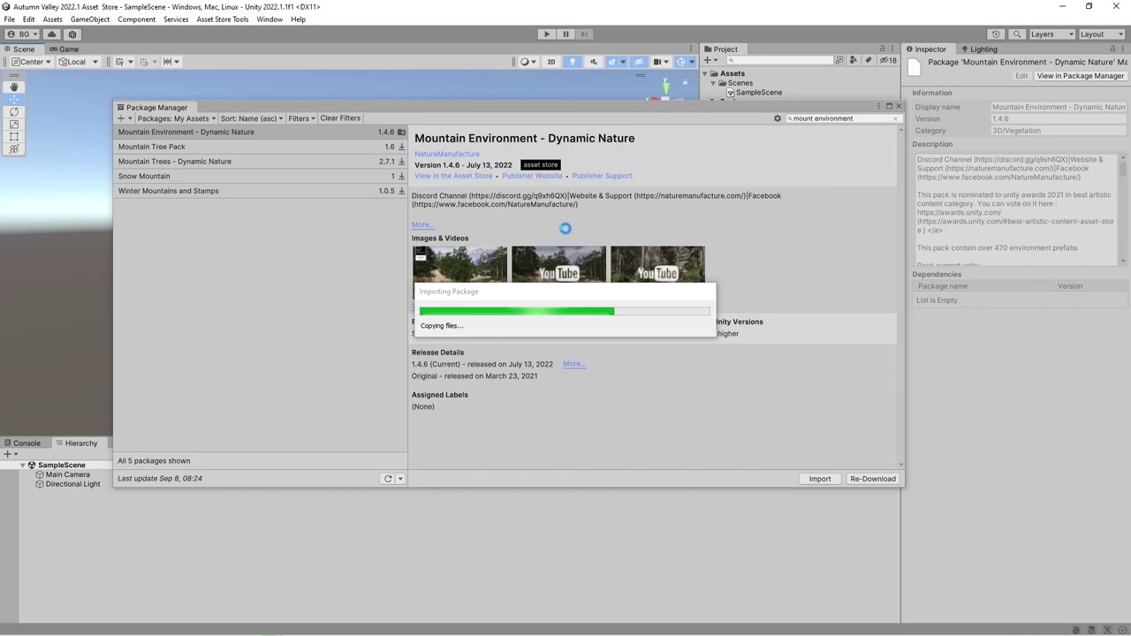
Search 'forest' and import all Forest Environment - Dynamic Nature assets.
{"action": "double_click", "coordinate": [804, 119]}
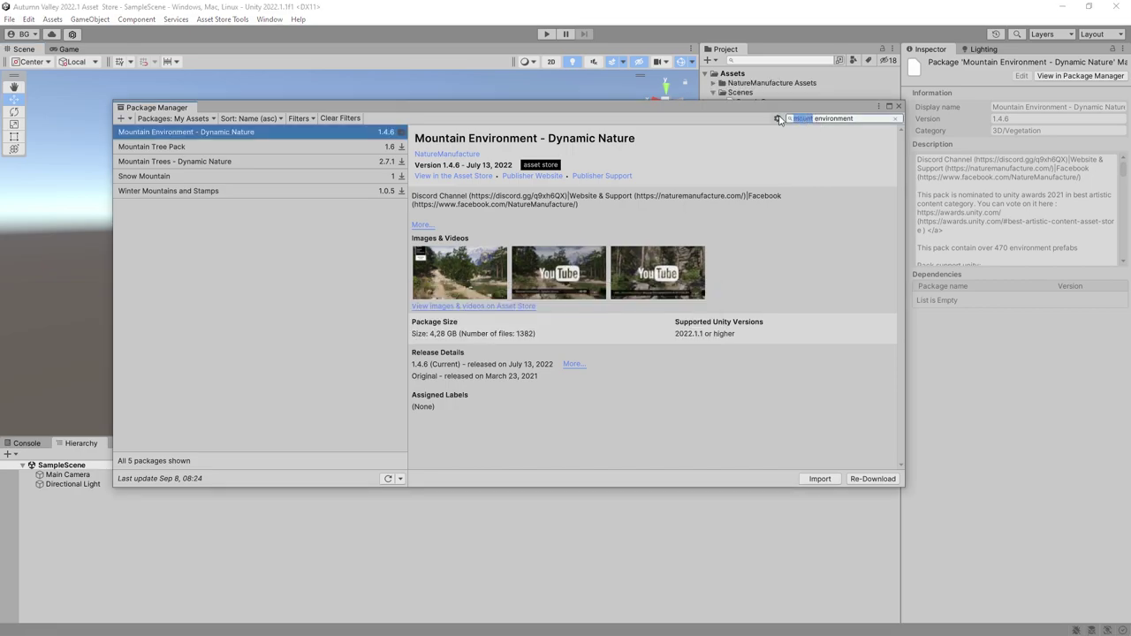
{"action": "type", "text": "forest"}
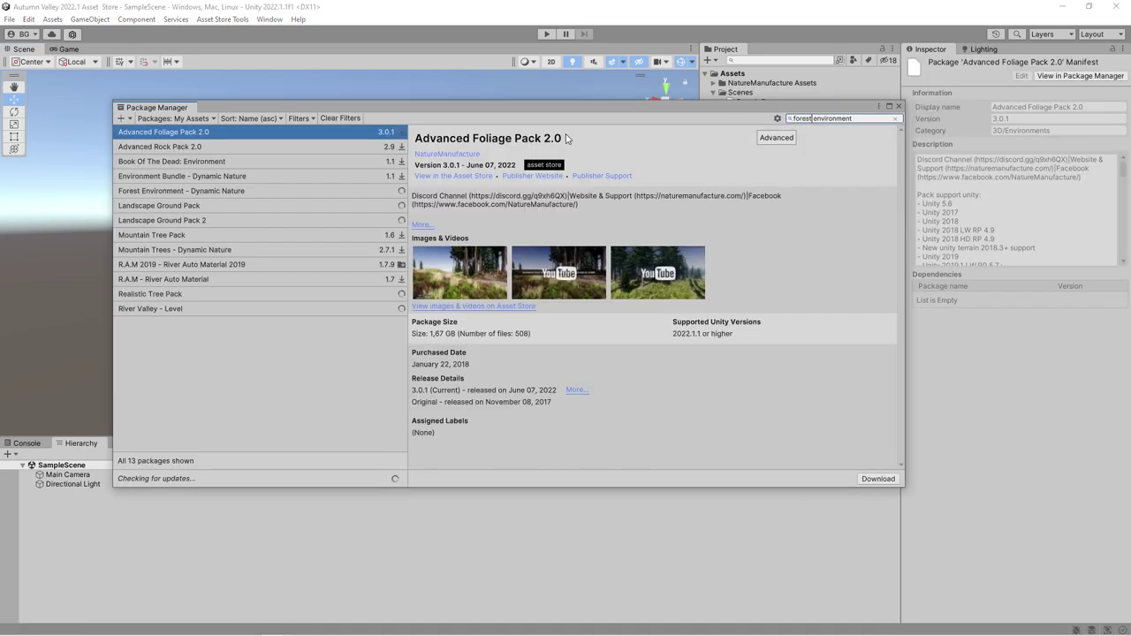
{"action": "left_click", "coordinate": [174, 192]}
{"action": "left_click", "coordinate": [819, 479]}
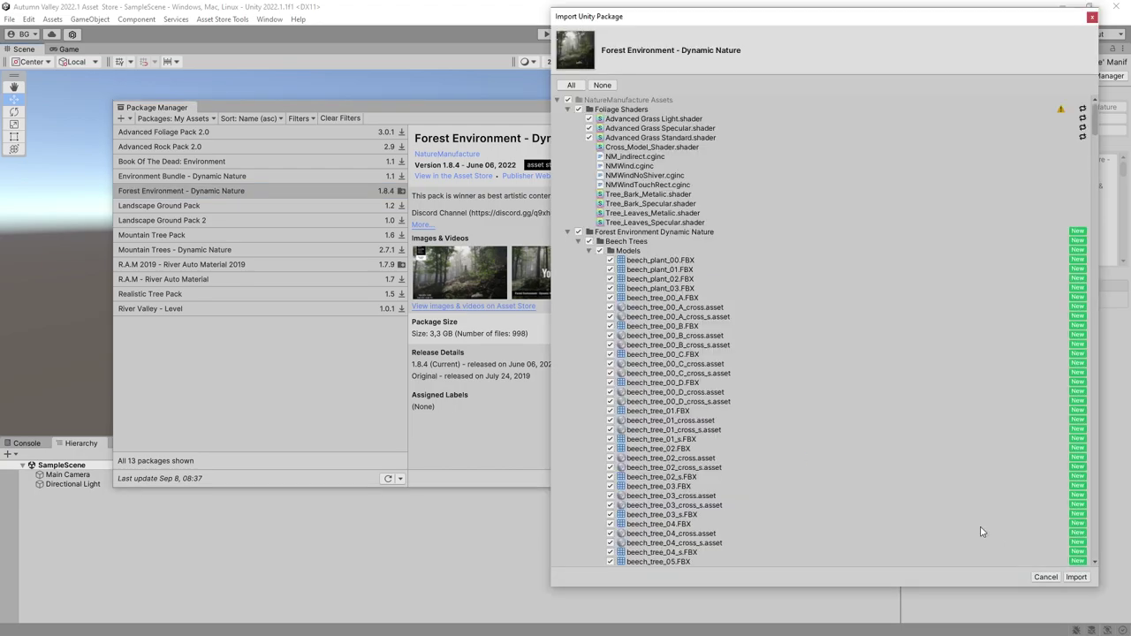
{"action": "left_click", "coordinate": [1080, 619]}
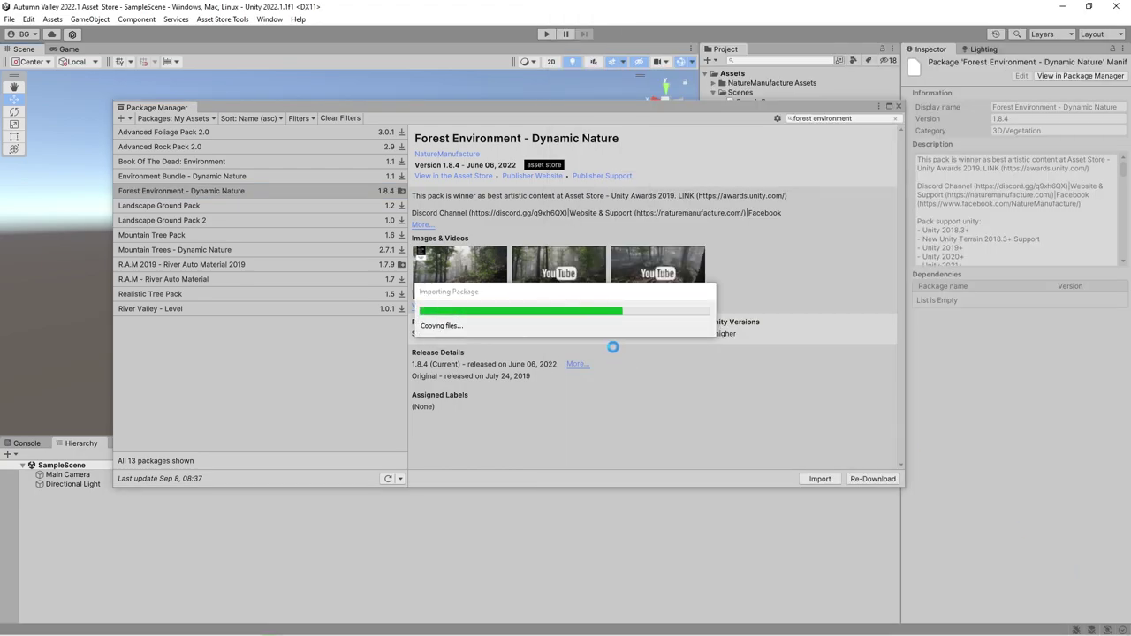
Import R.A.M 2019 - River Auto Material 2019, then list Unity Registry packages.
{"action": "left_click", "coordinate": [239, 265]}
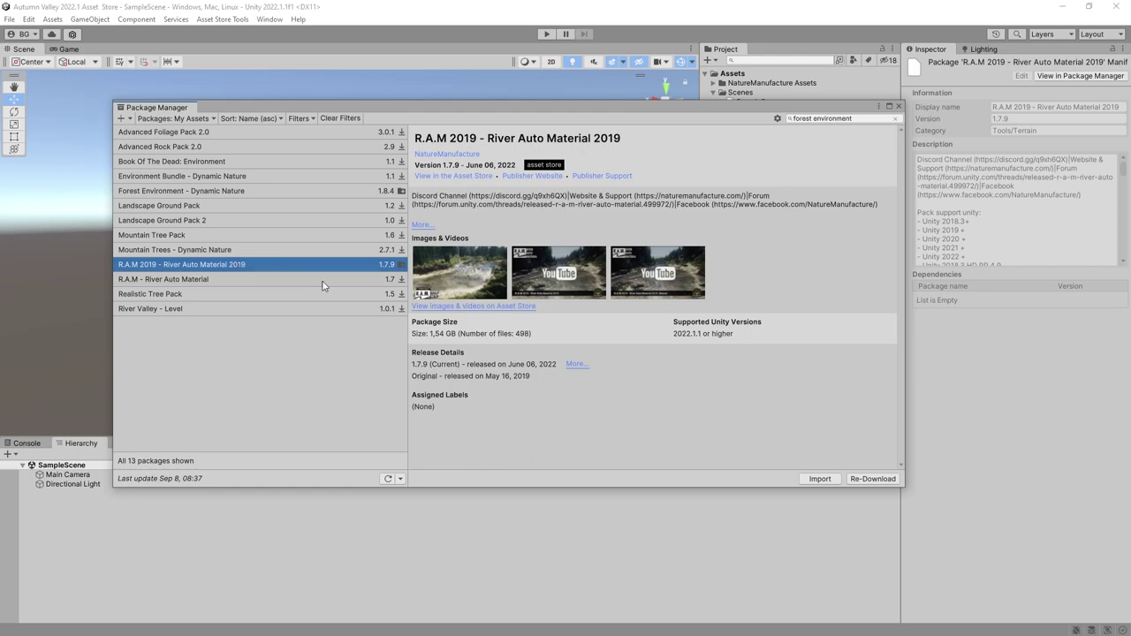
{"action": "left_click", "coordinate": [820, 479]}
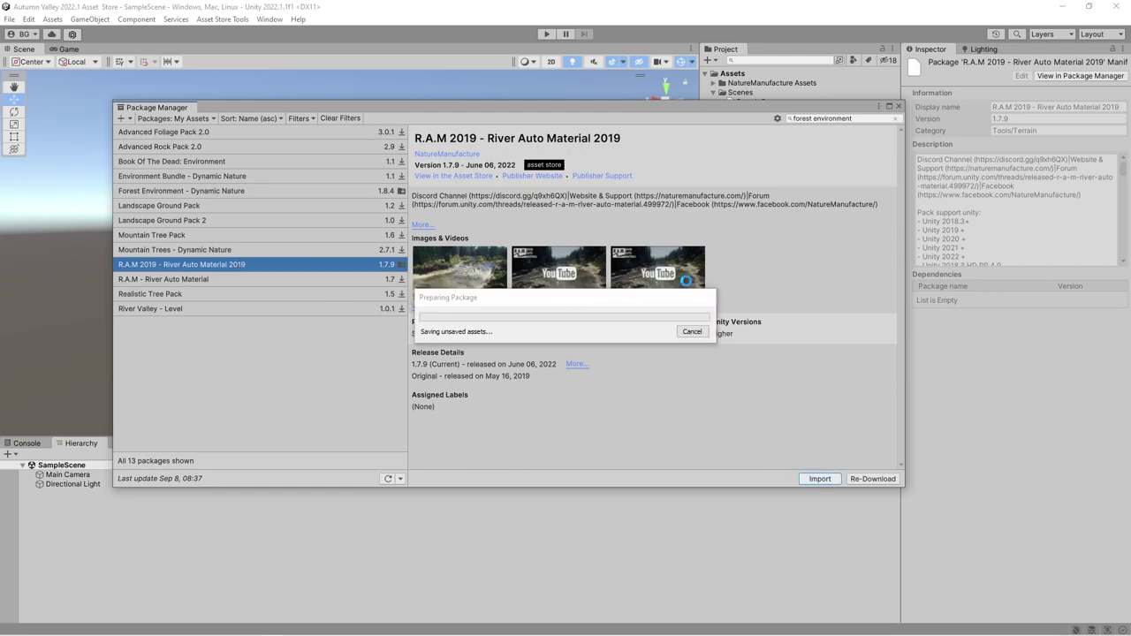
{"action": "key", "text": "Return"}
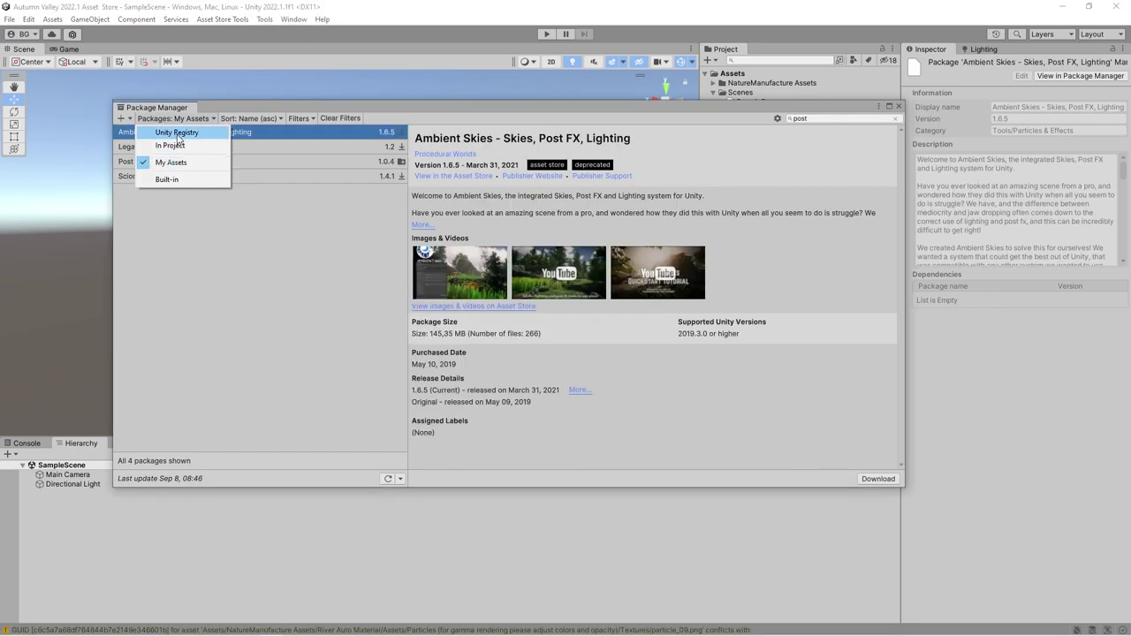
{"action": "left_click", "coordinate": [177, 133]}
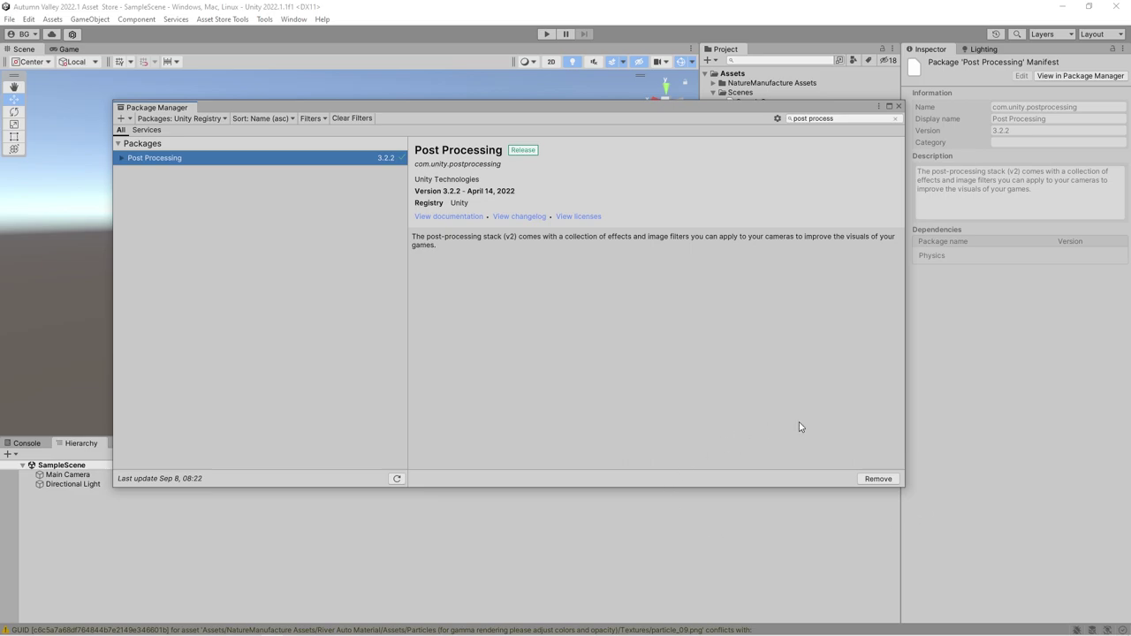
Search My Assets for 'autumn' in the Package Manager.
{"action": "left_click", "coordinate": [896, 119]}
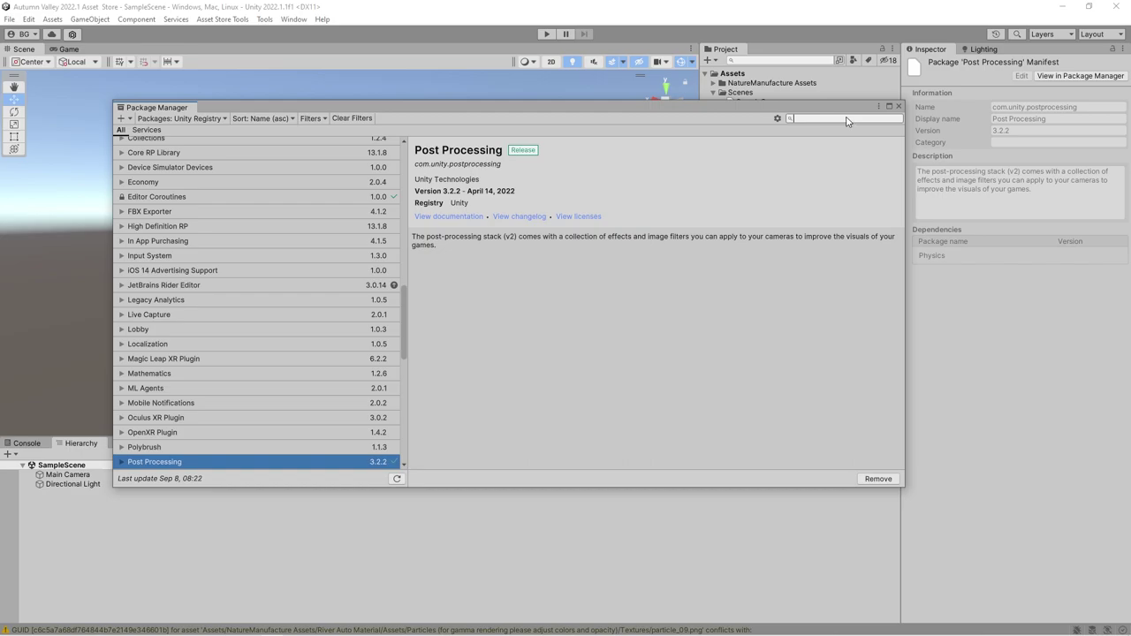
{"action": "type", "text": "autumn"}
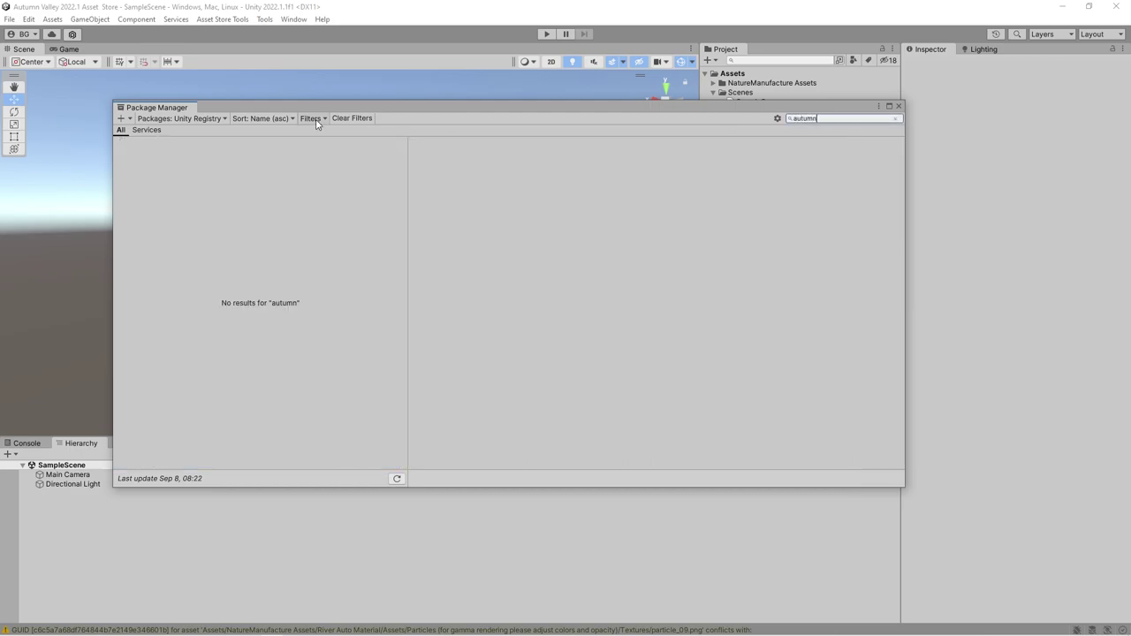
{"action": "left_click", "coordinate": [181, 118]}
{"action": "left_click", "coordinate": [197, 162]}
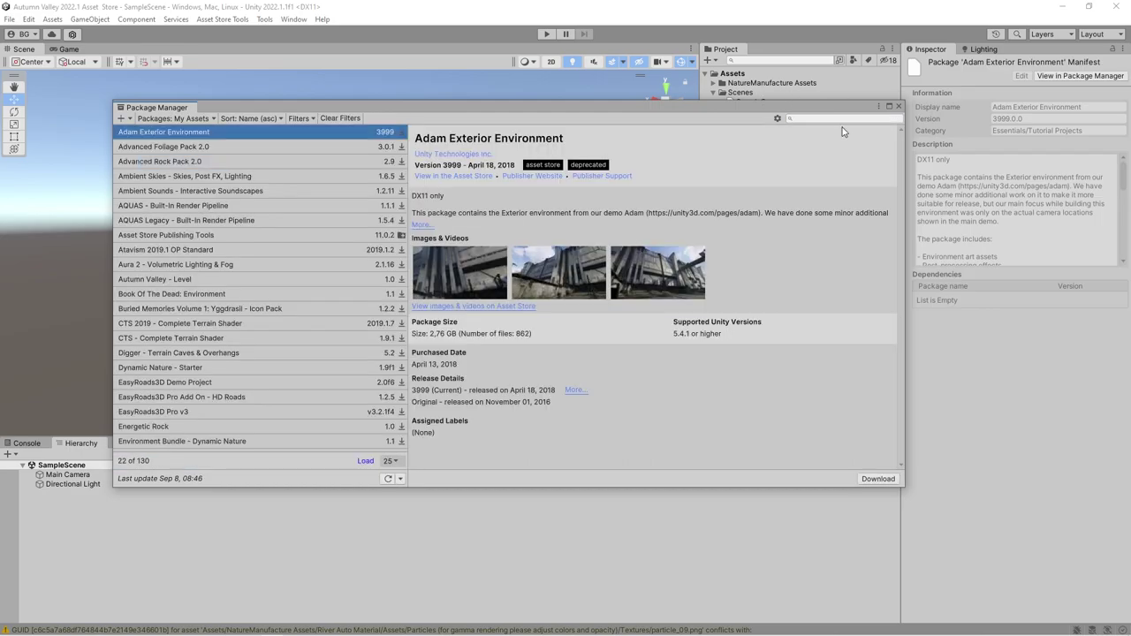
{"action": "left_click", "coordinate": [839, 117]}
{"action": "type", "text": "autumn"}
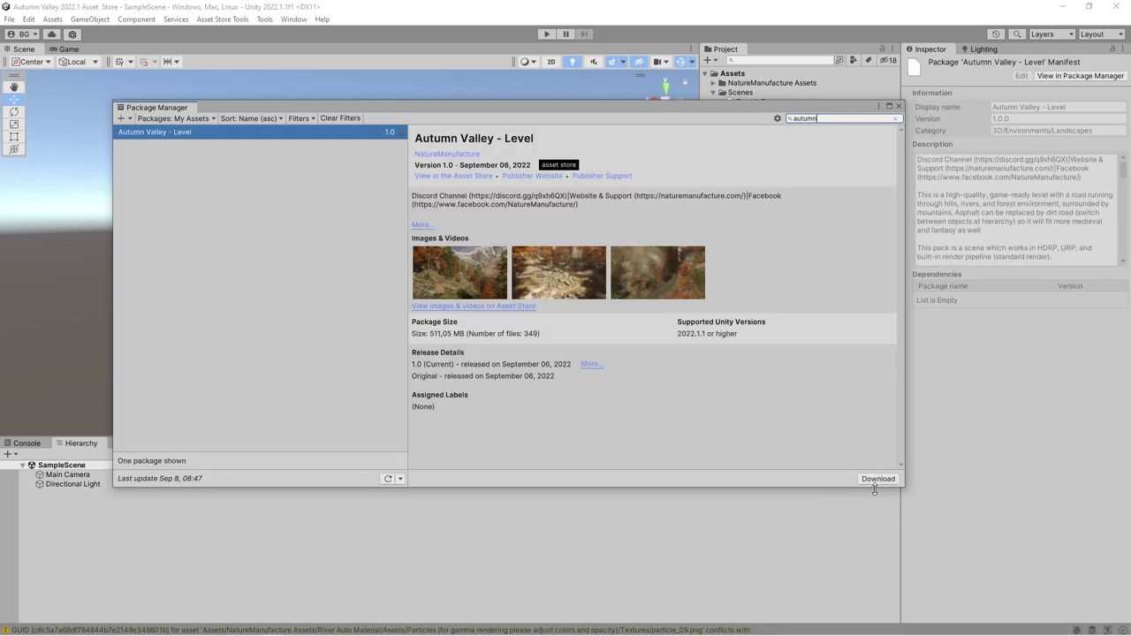
Download Autumn Valley - Level, install its dependencies, import all assets, and close Package Manager.
{"action": "left_click", "coordinate": [878, 480]}
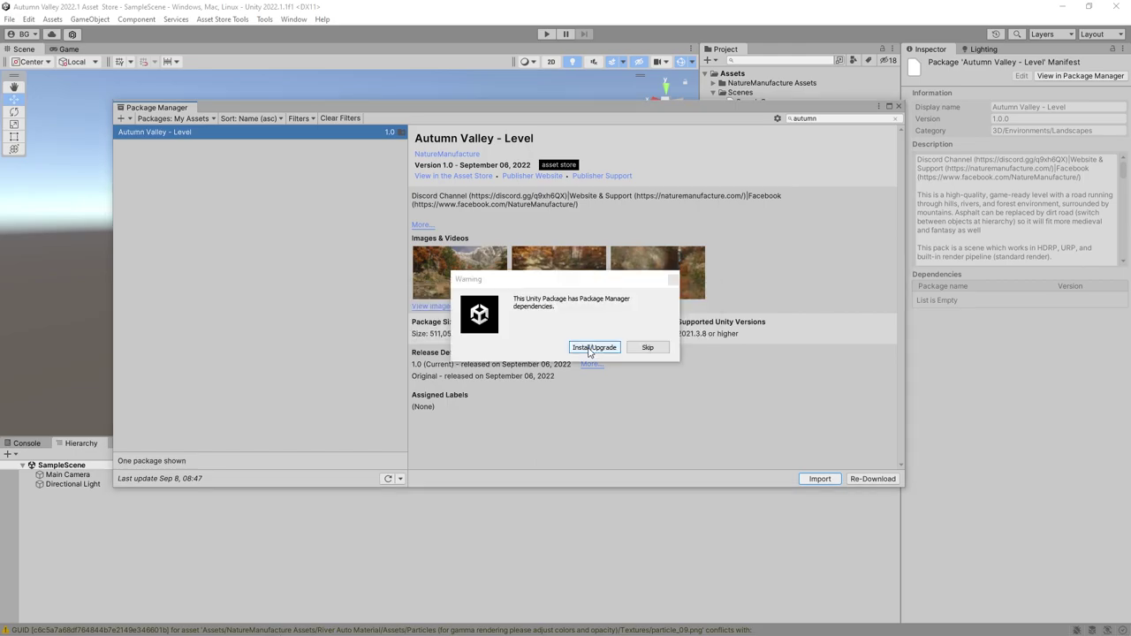
{"action": "left_click", "coordinate": [589, 350]}
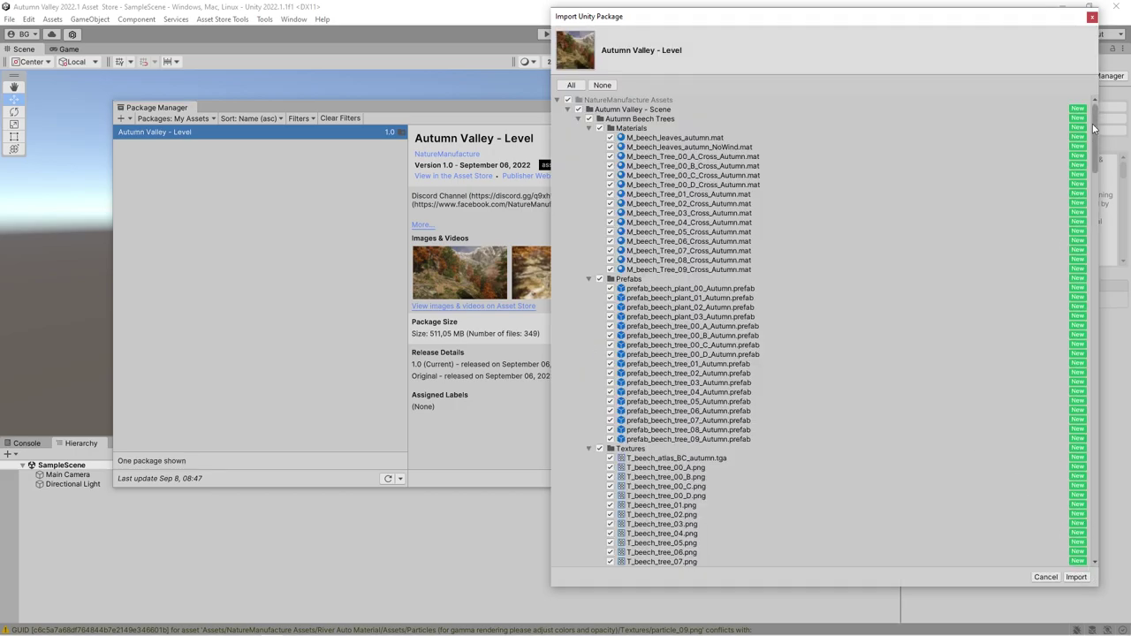
{"action": "scroll", "coordinate": [1078, 512], "scroll_direction": "down", "scroll_amount": 20}
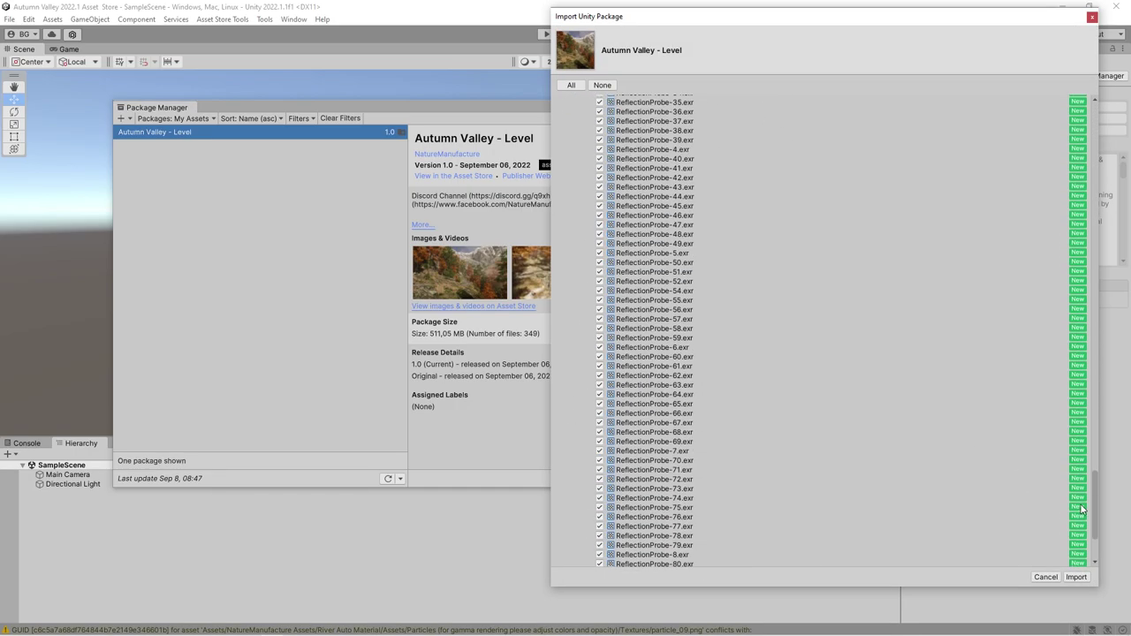
{"action": "left_click", "coordinate": [1076, 577]}
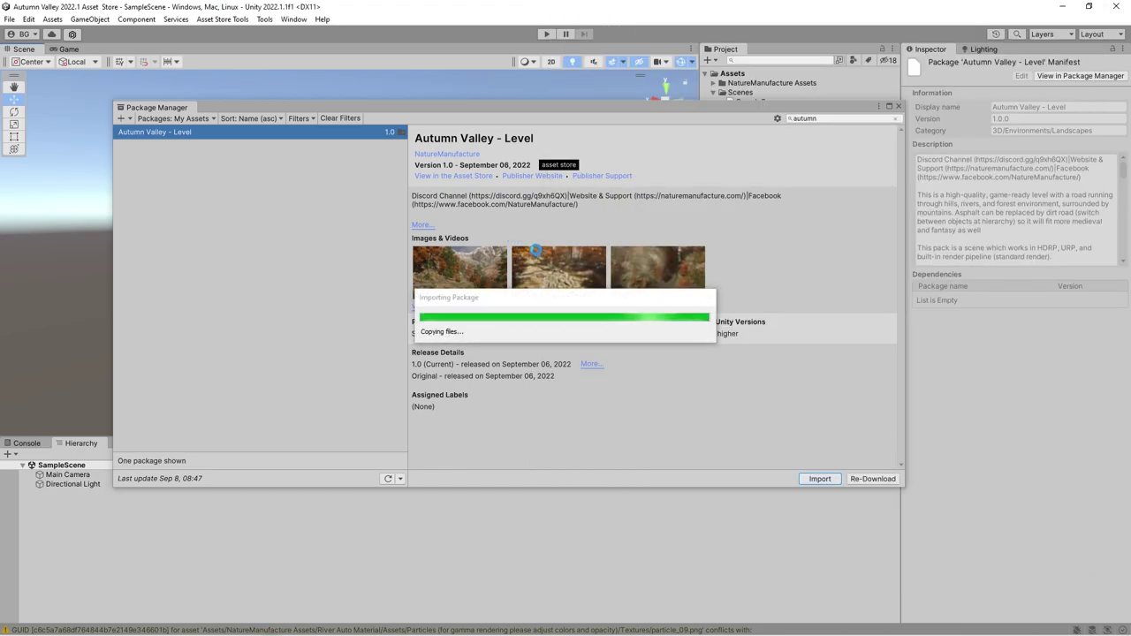
{"action": "left_click", "coordinate": [898, 107]}
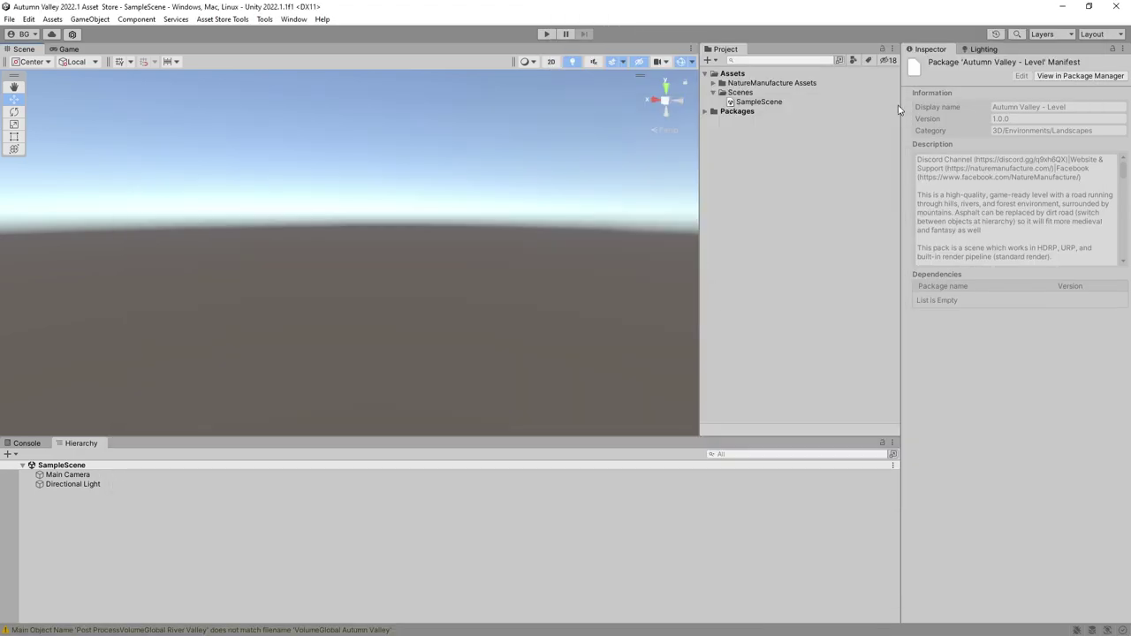
Open Autumn Valley Scene from NatureManufacture Assets and fly the camera around the valley.
{"action": "left_click", "coordinate": [721, 83]}
{"action": "left_click", "coordinate": [729, 206]}
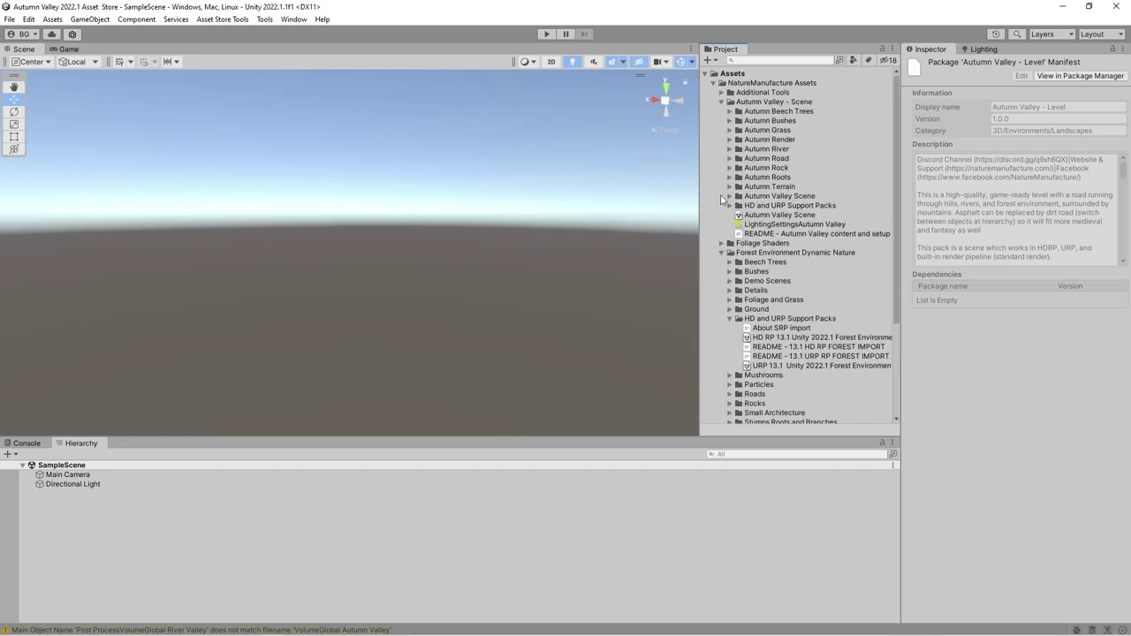
{"action": "double_click", "coordinate": [762, 215]}
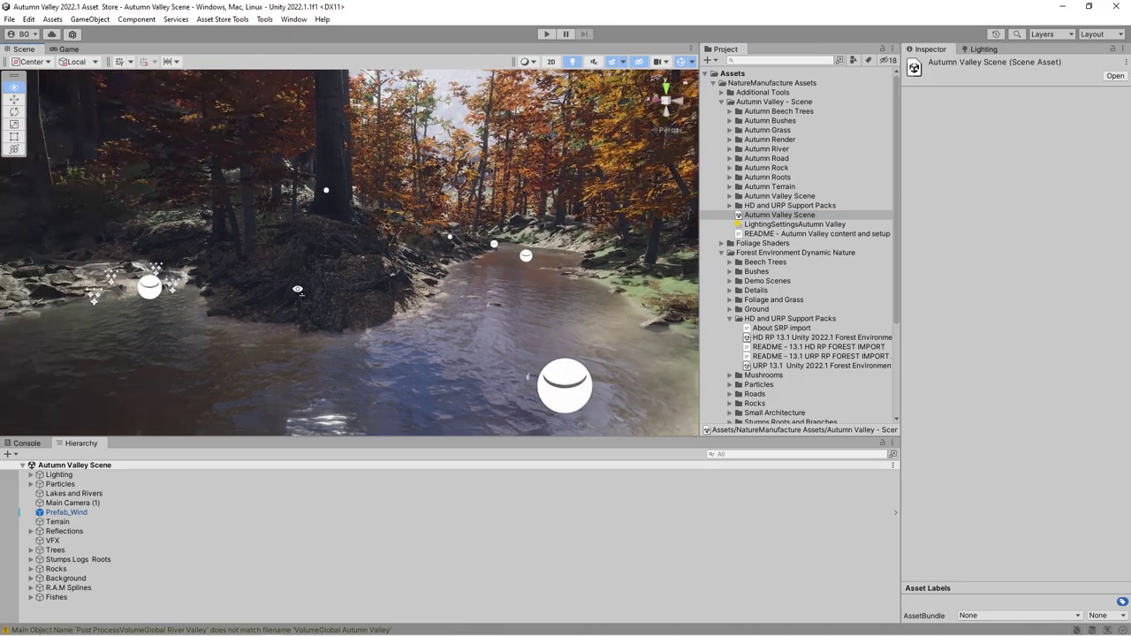
{"action": "right_click_drag", "start_coordinate": [298, 289], "coordinate": [352, 263]}
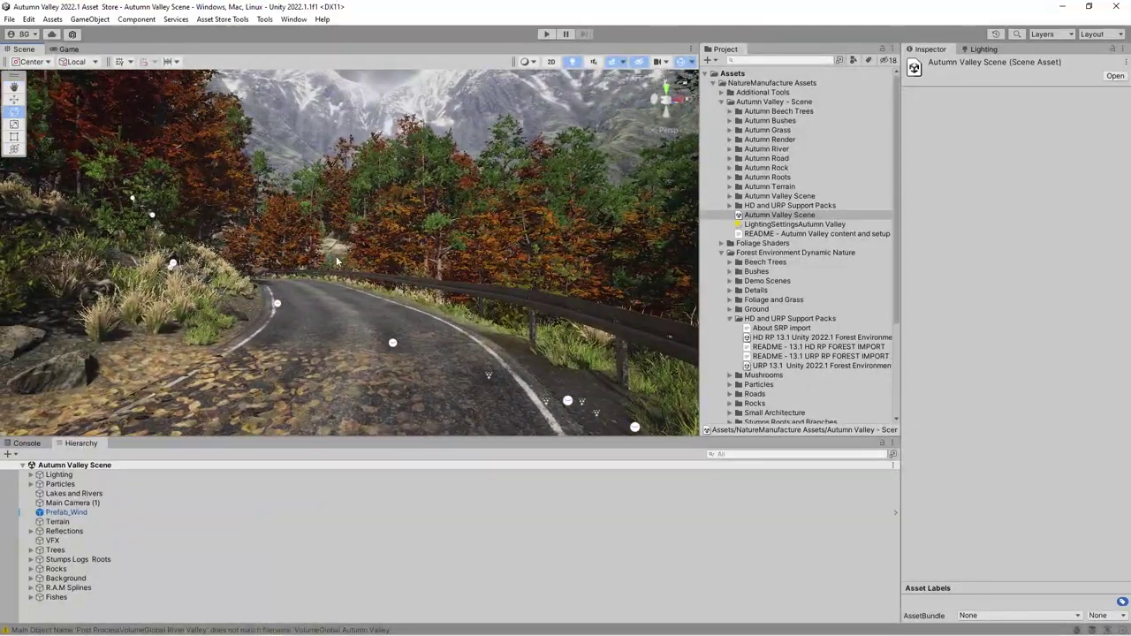
In Project Settings > Graphics, set the High tier Rendering Path to Deferred.
{"action": "left_click", "coordinate": [28, 18]}
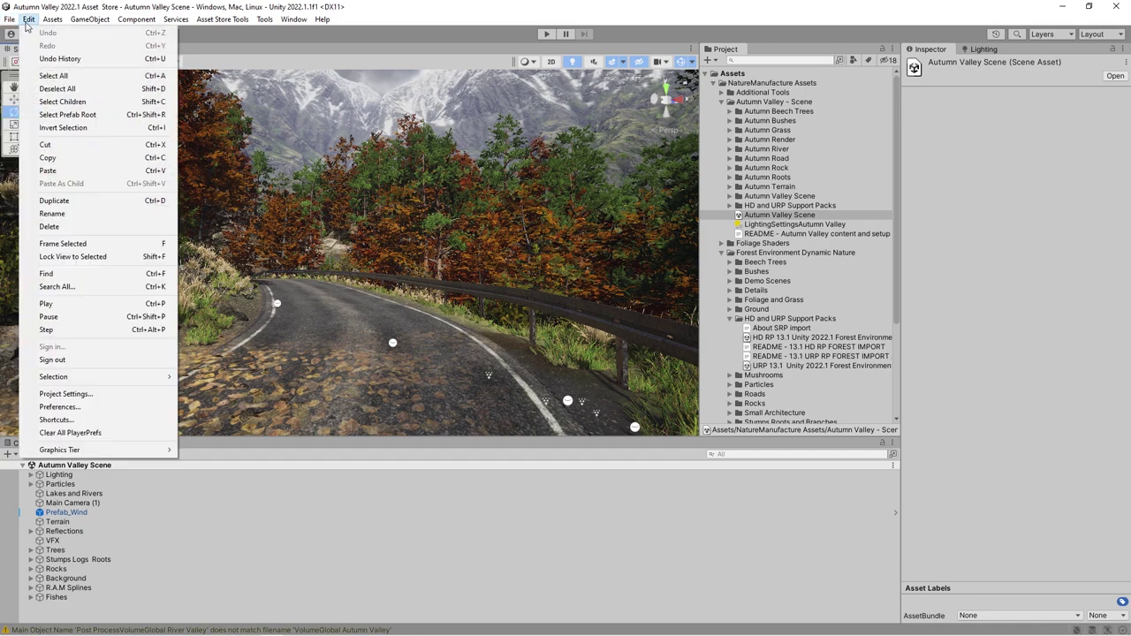
{"action": "left_click", "coordinate": [53, 392]}
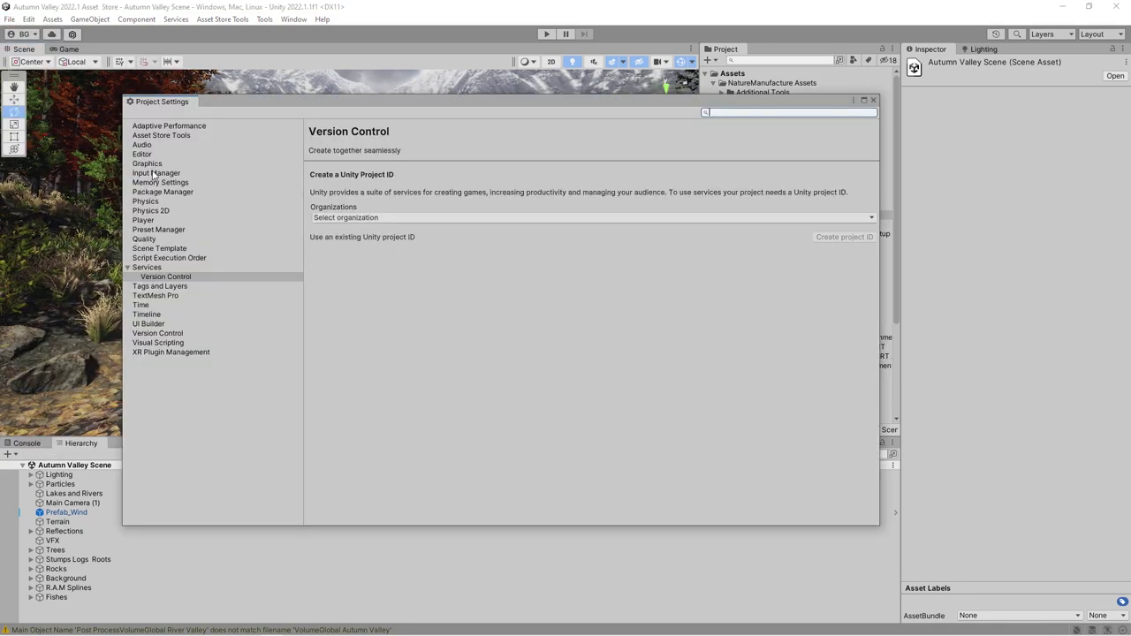
{"action": "left_click", "coordinate": [146, 164]}
{"action": "scroll", "coordinate": [674, 436], "scroll_direction": "down", "scroll_amount": 10}
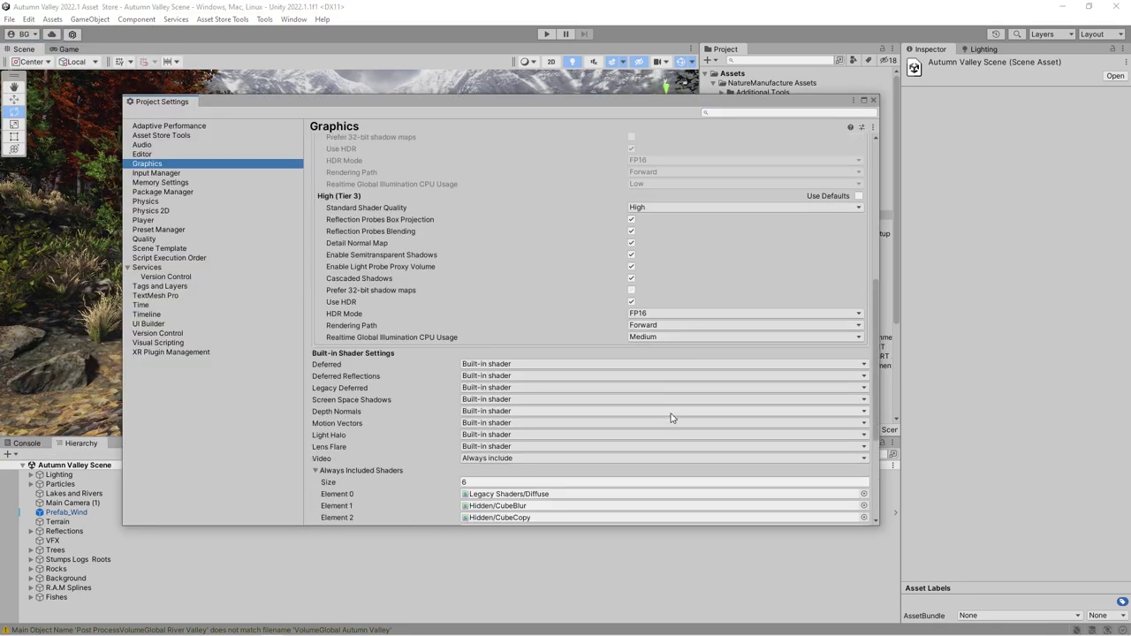
{"action": "left_click", "coordinate": [633, 327]}
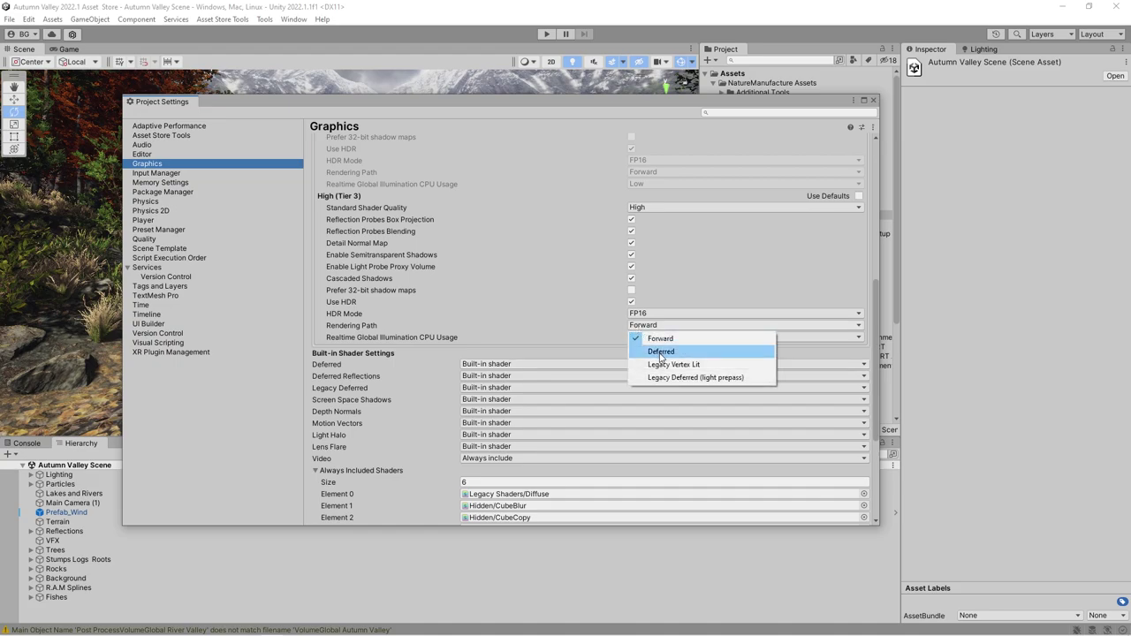
{"action": "key", "text": "Escape"}
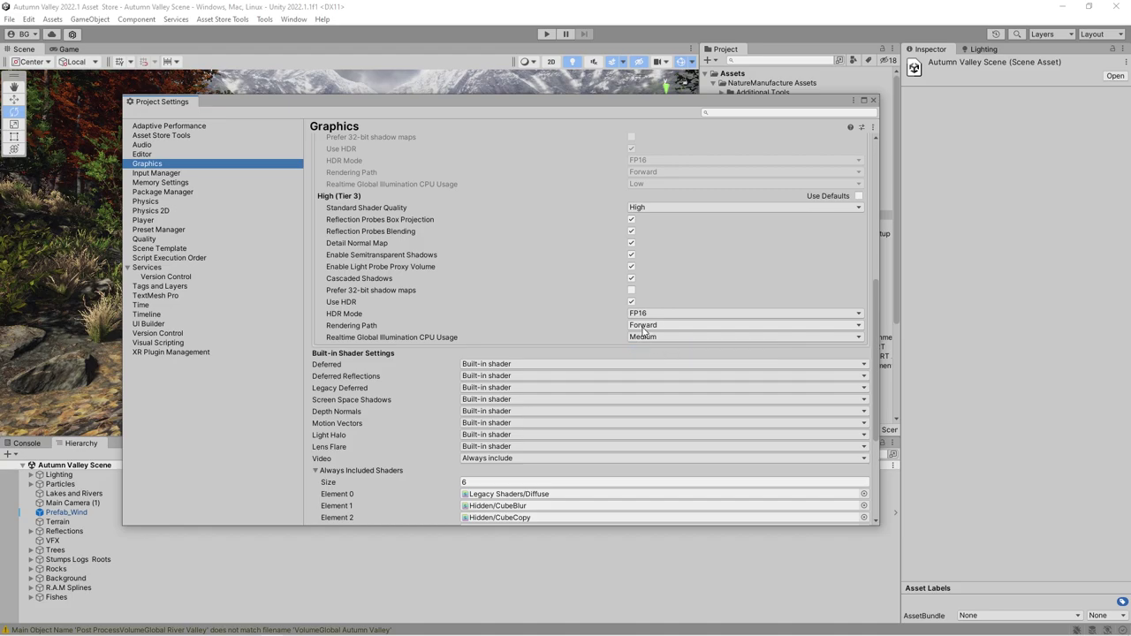
{"action": "left_click", "coordinate": [644, 331]}
{"action": "left_click", "coordinate": [644, 341]}
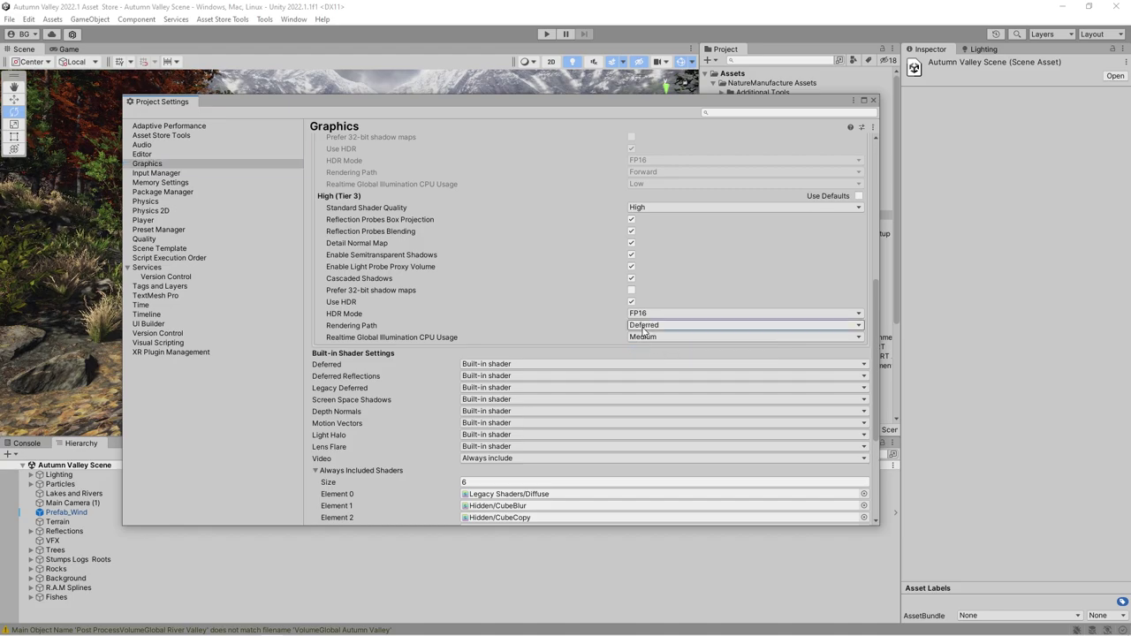
Confirm the Player Color Space stays Linear.
{"action": "left_click", "coordinate": [143, 220]}
{"action": "scroll", "coordinate": [402, 302], "scroll_direction": "up", "scroll_amount": 3}
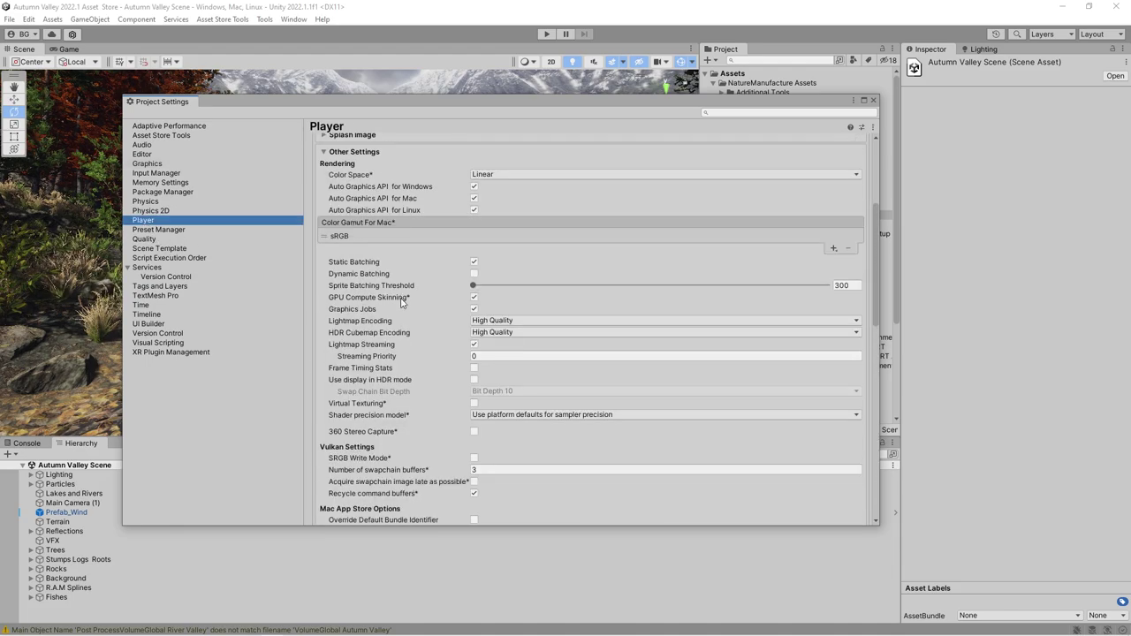
{"action": "scroll", "coordinate": [402, 302], "scroll_direction": "up", "scroll_amount": 4}
{"action": "left_click", "coordinate": [485, 316]}
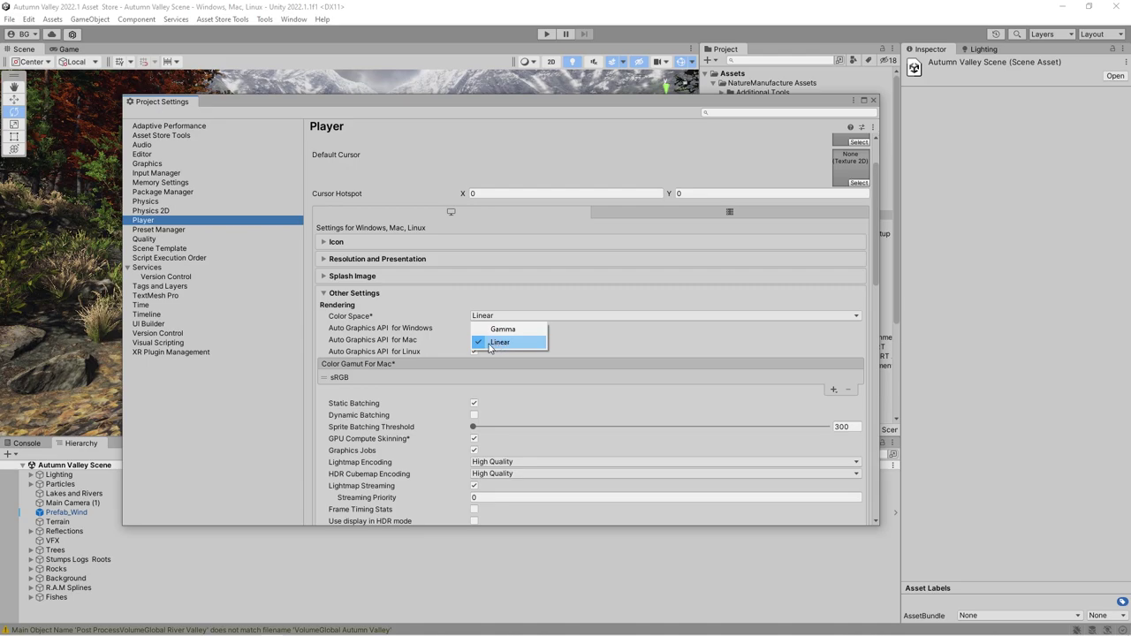
{"action": "left_click", "coordinate": [419, 343]}
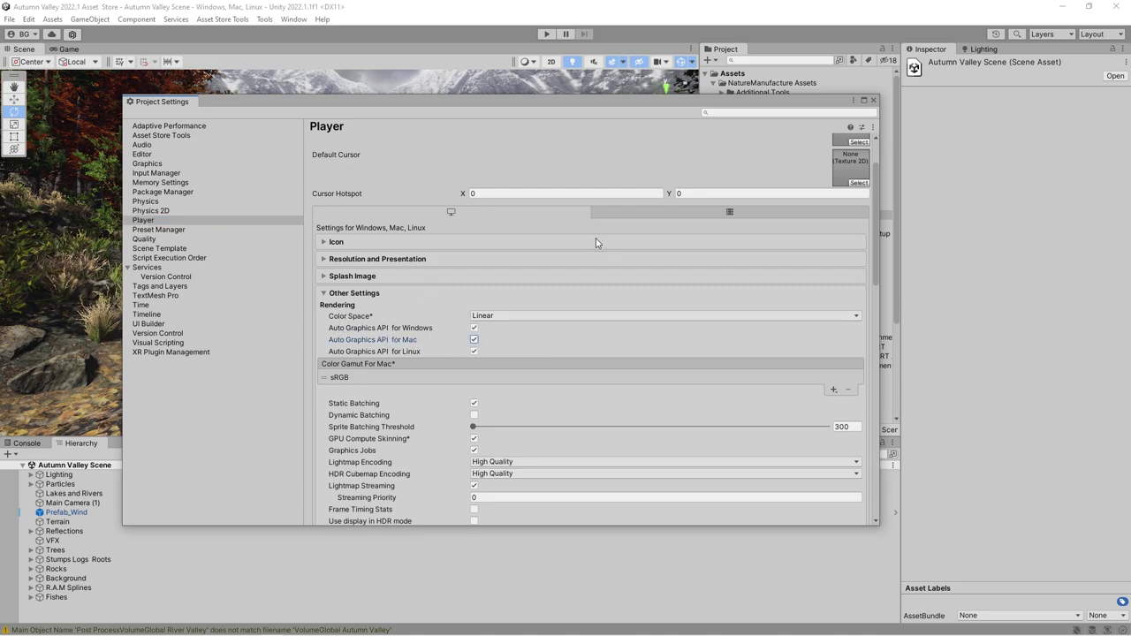
Close Project Settings and fly the scene camera along the autumn road.
{"action": "left_click", "coordinate": [873, 100]}
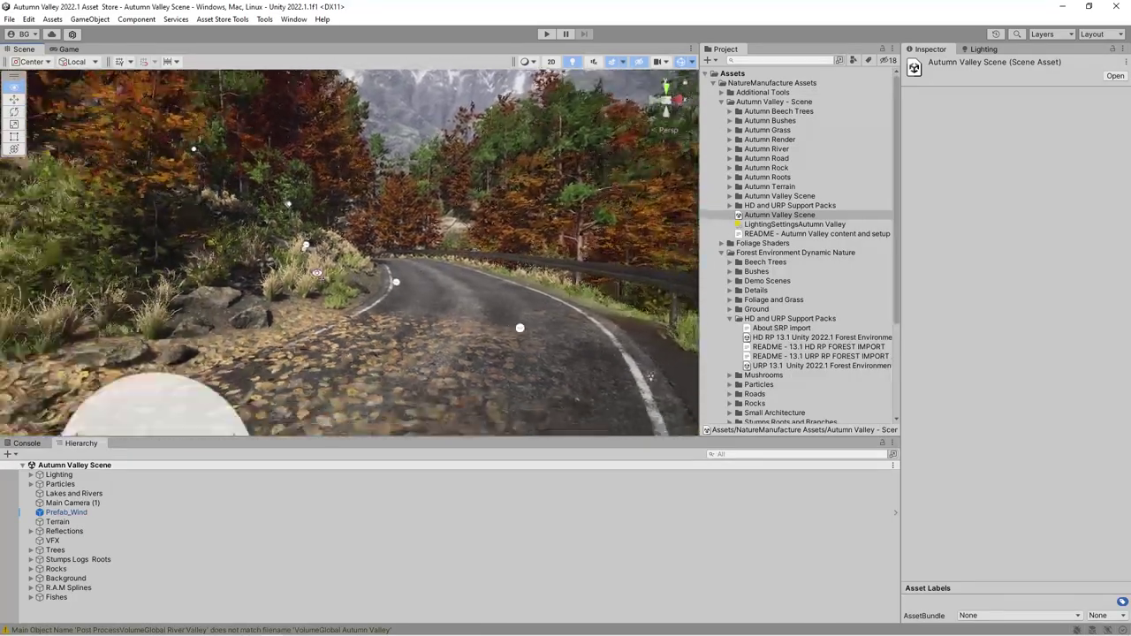
{"action": "right_click_drag", "start_coordinate": [318, 273], "coordinate": [474, 300]}
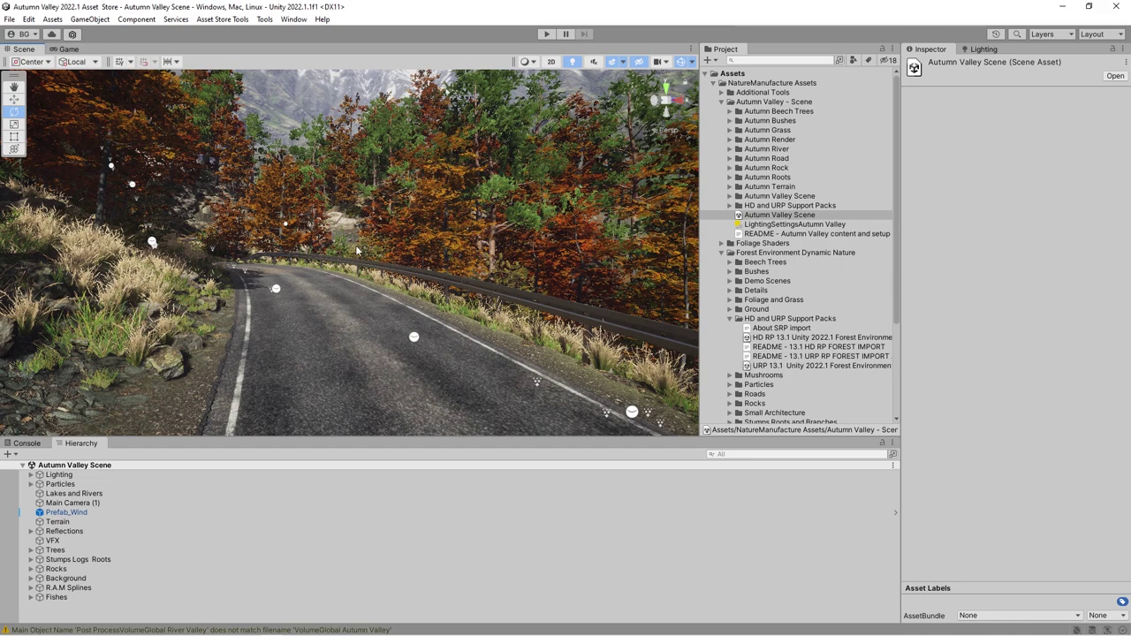
{"action": "right_click_drag", "start_coordinate": [326, 307], "coordinate": [354, 310]}
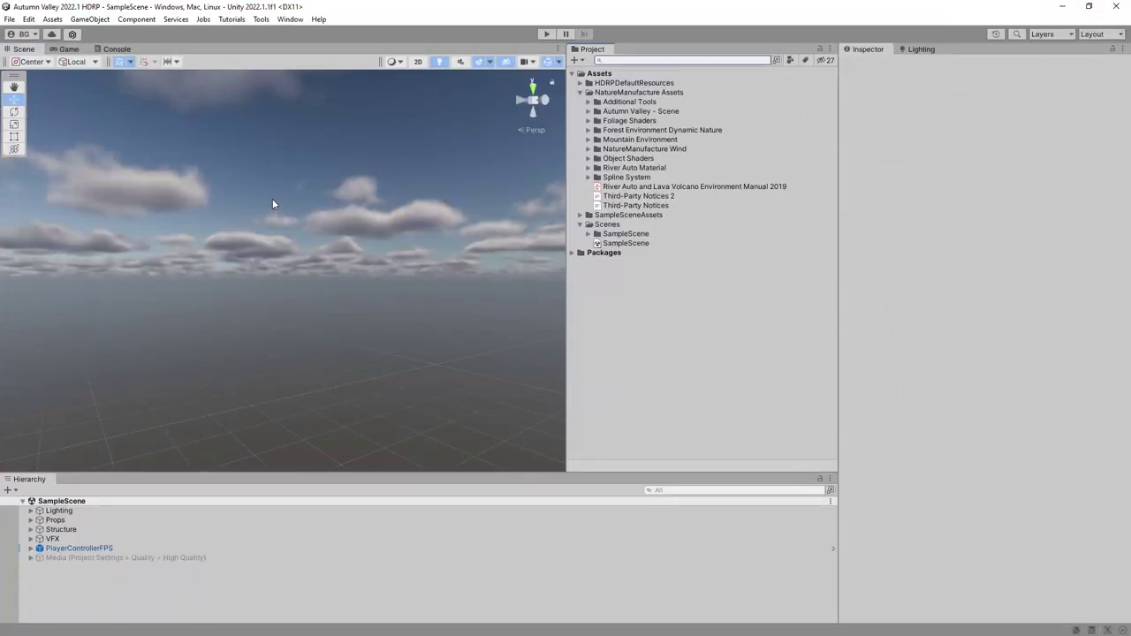
Check in the Package Manager that High Definition RP 13.1.8 is installed.
{"action": "left_click", "coordinate": [289, 19]}
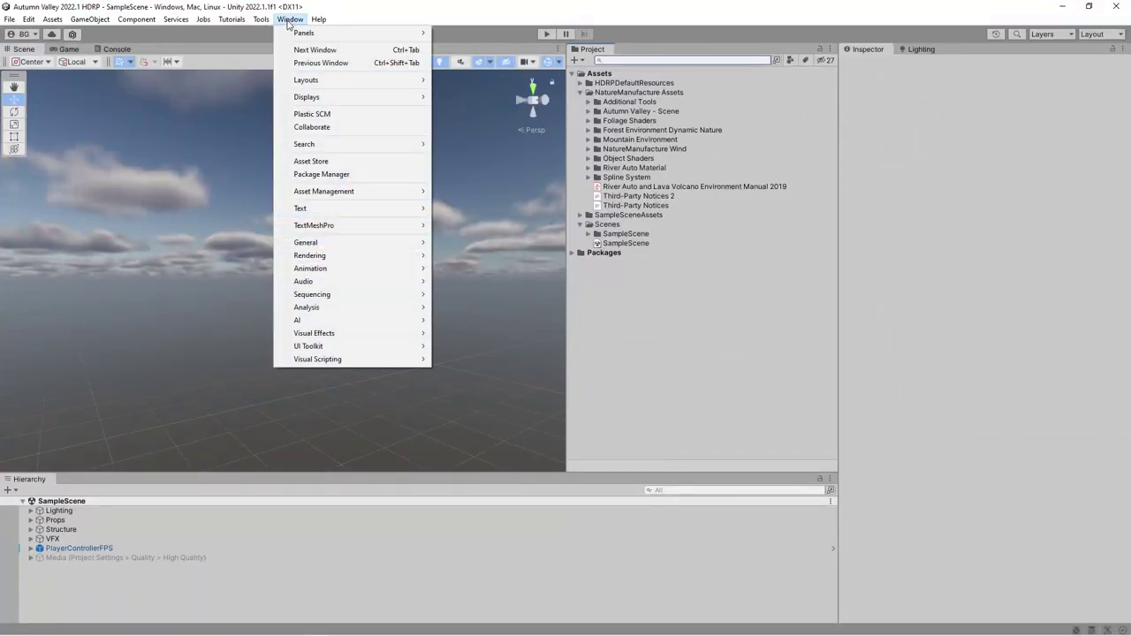
{"action": "left_click", "coordinate": [325, 175]}
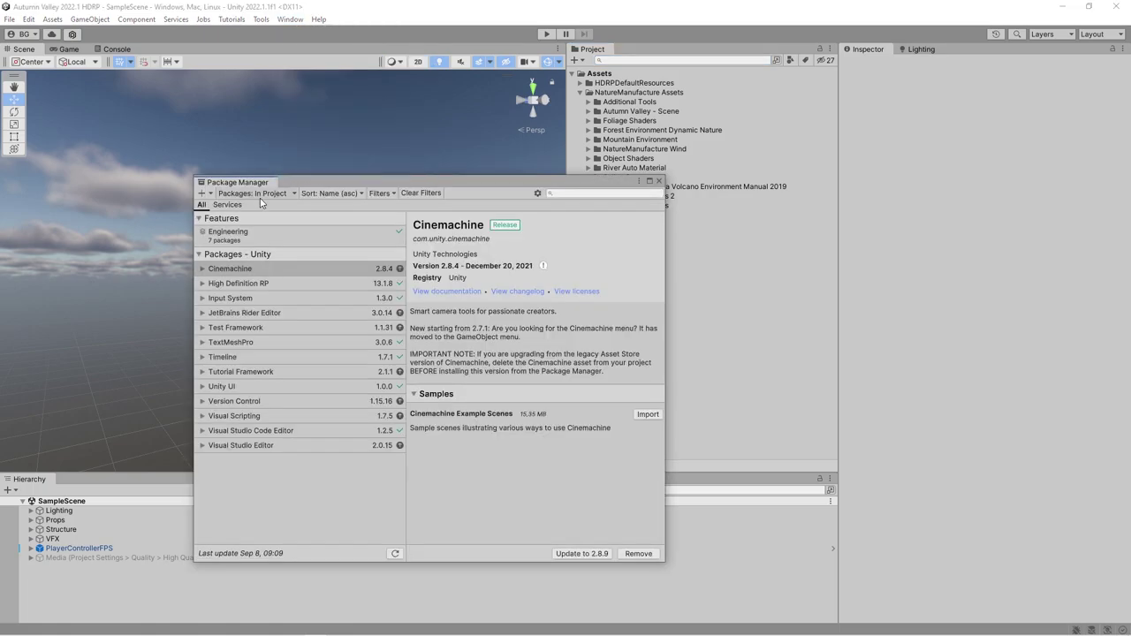
{"action": "left_click", "coordinate": [253, 284]}
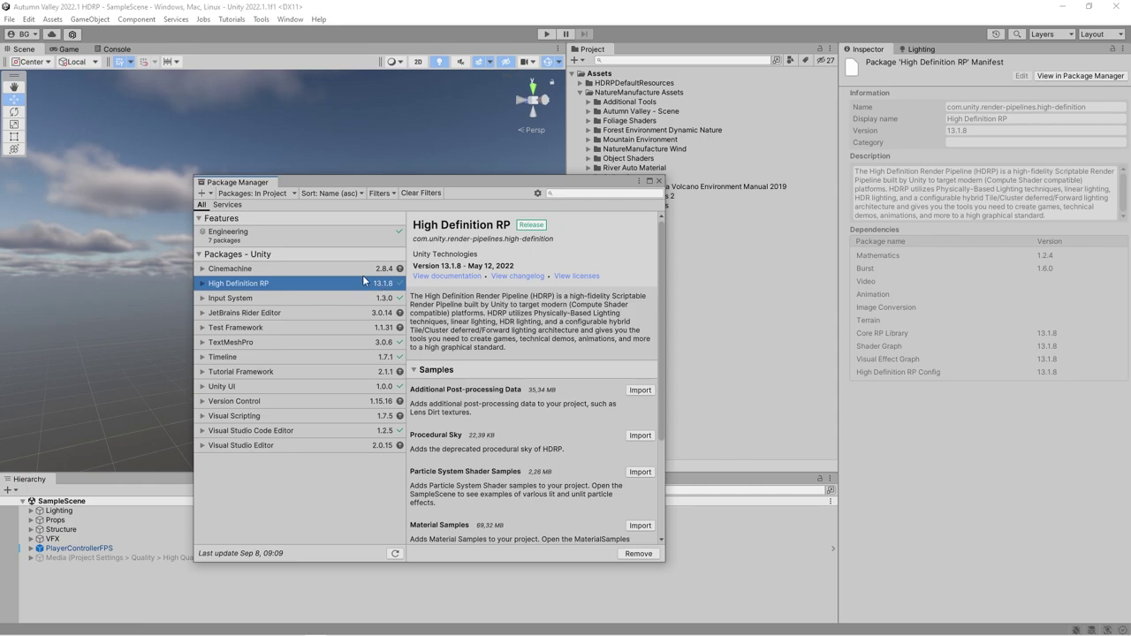
{"action": "left_click", "coordinate": [658, 181]}
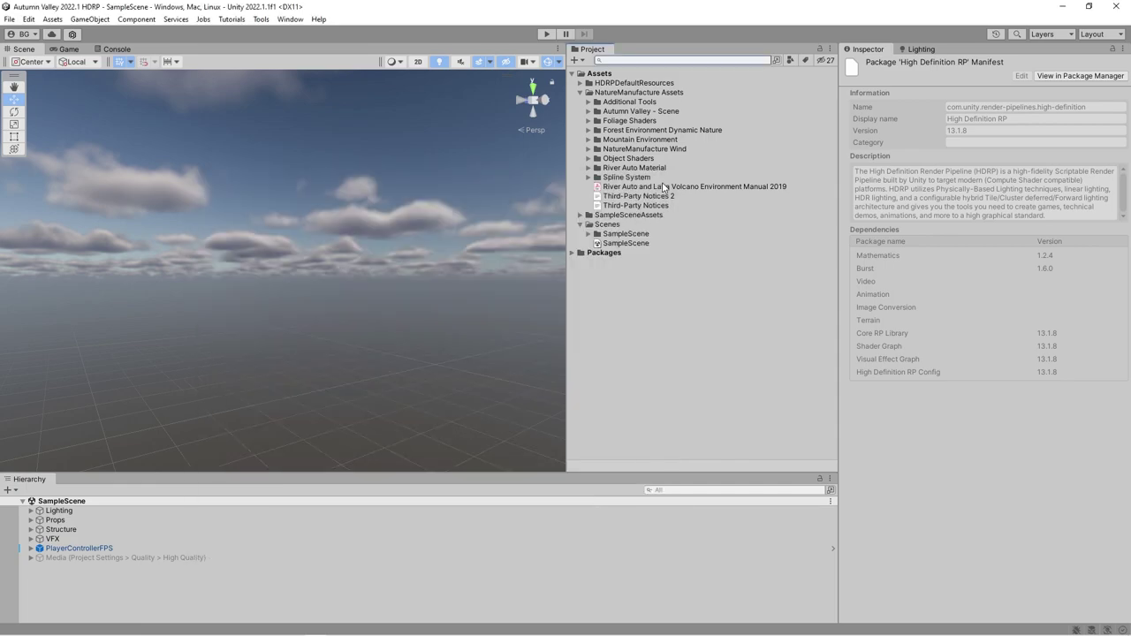
Browse the NatureManufacture asset folders and expand Forest Environment Dynamic Nature.
{"action": "left_click", "coordinate": [618, 141]}
{"action": "left_click", "coordinate": [614, 133]}
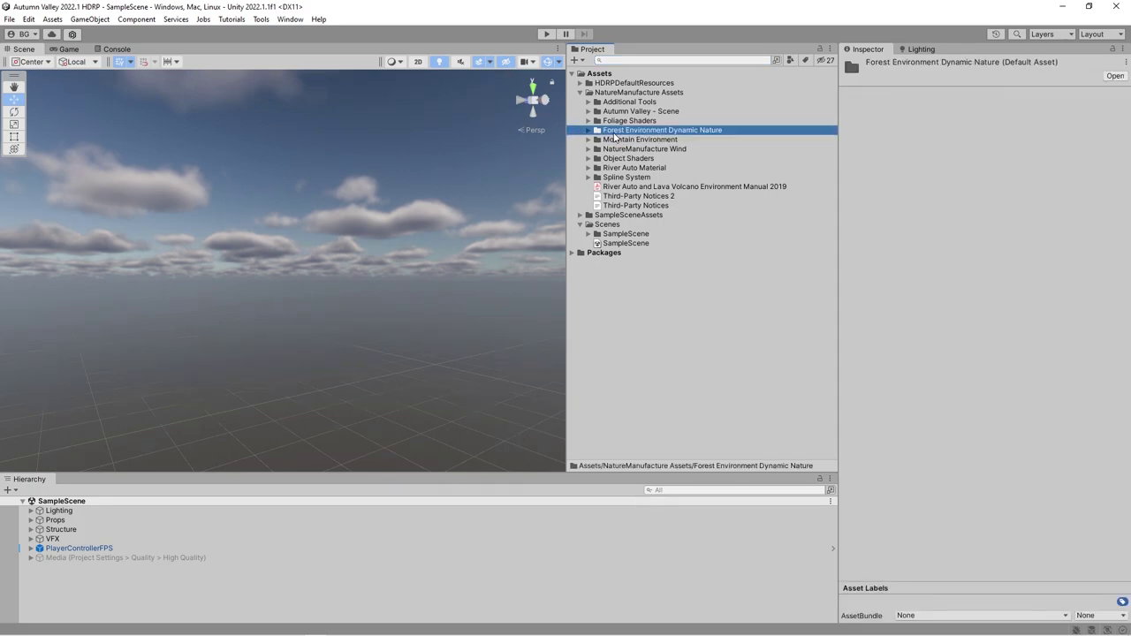
{"action": "left_click", "coordinate": [618, 168]}
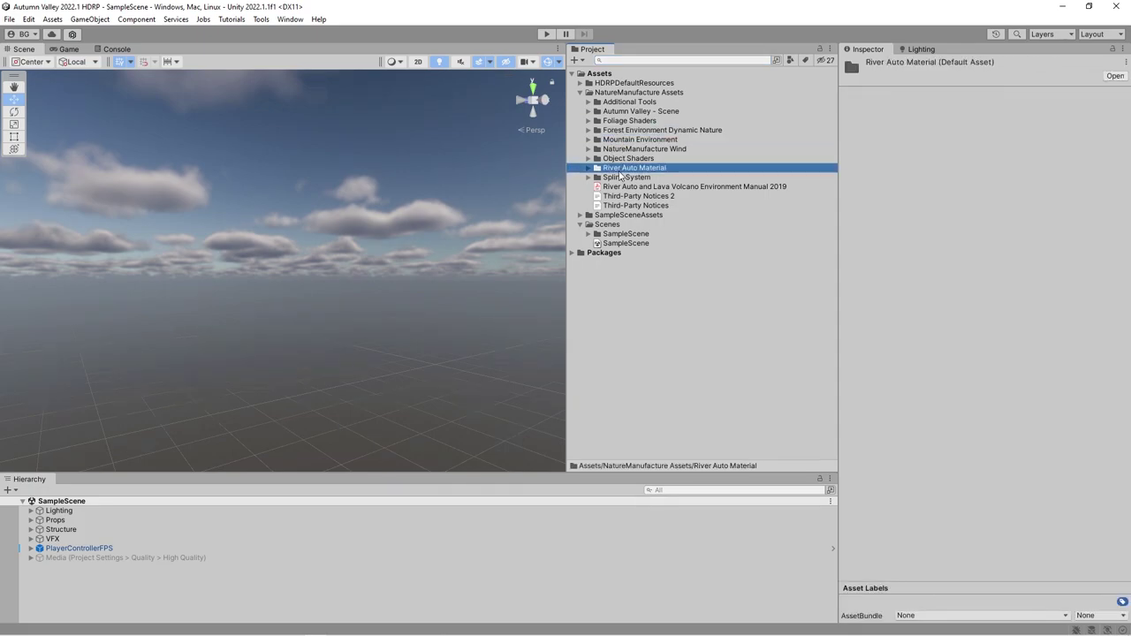
{"action": "left_click", "coordinate": [619, 112]}
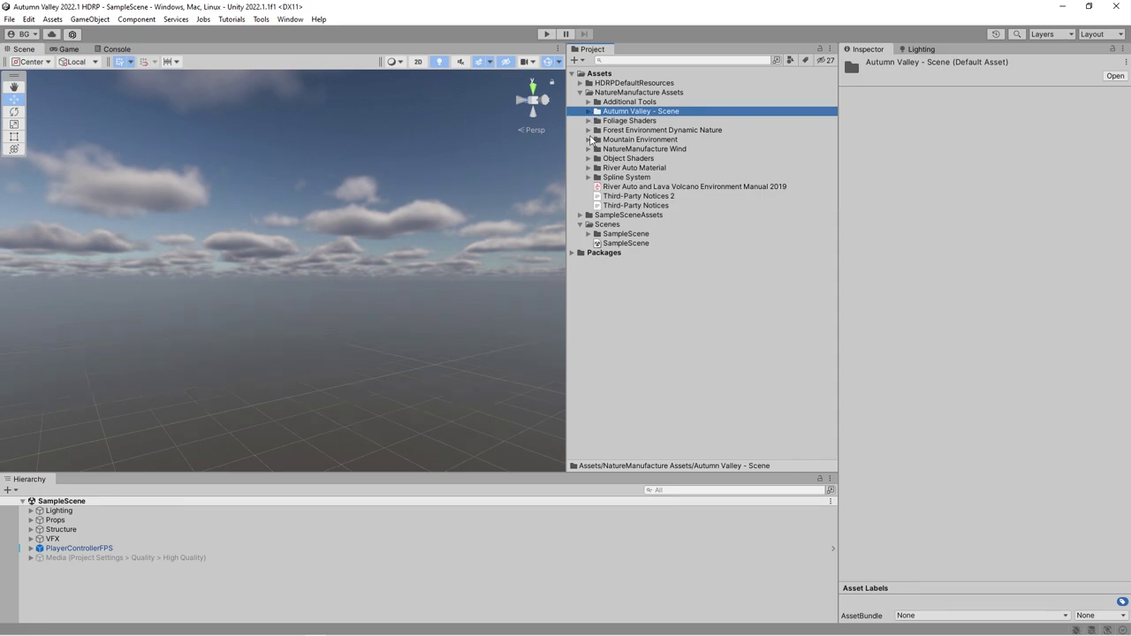
{"action": "left_click", "coordinate": [588, 130]}
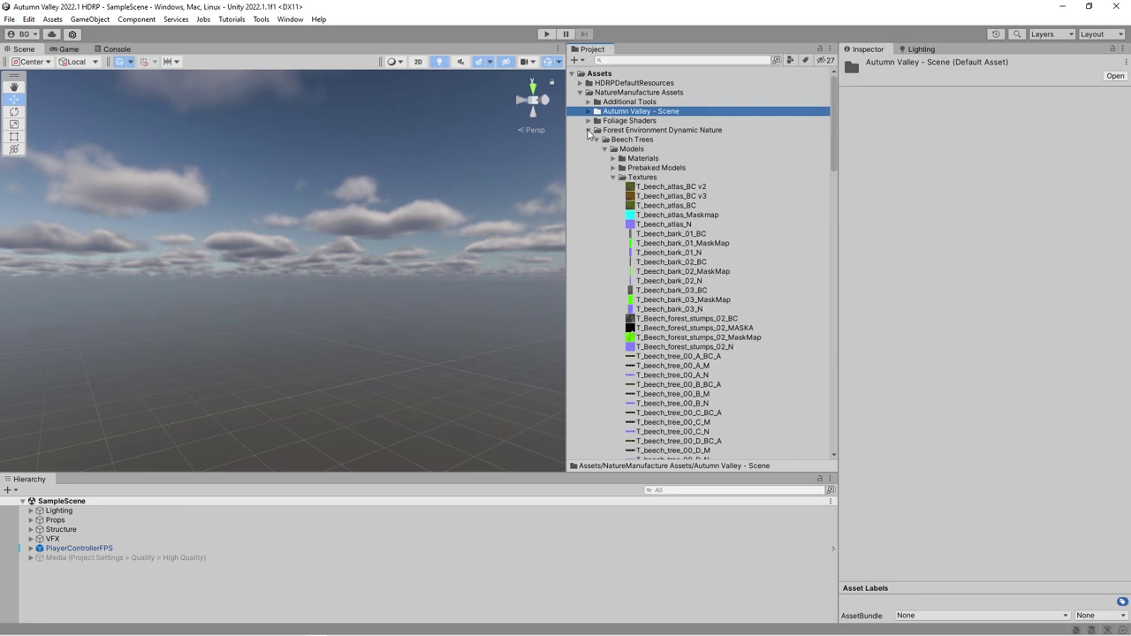
Import the HD RP 13.1 Unity 2022.1 Forest Environment package from HD and URP Support Packs.
{"action": "left_click", "coordinate": [596, 140]}
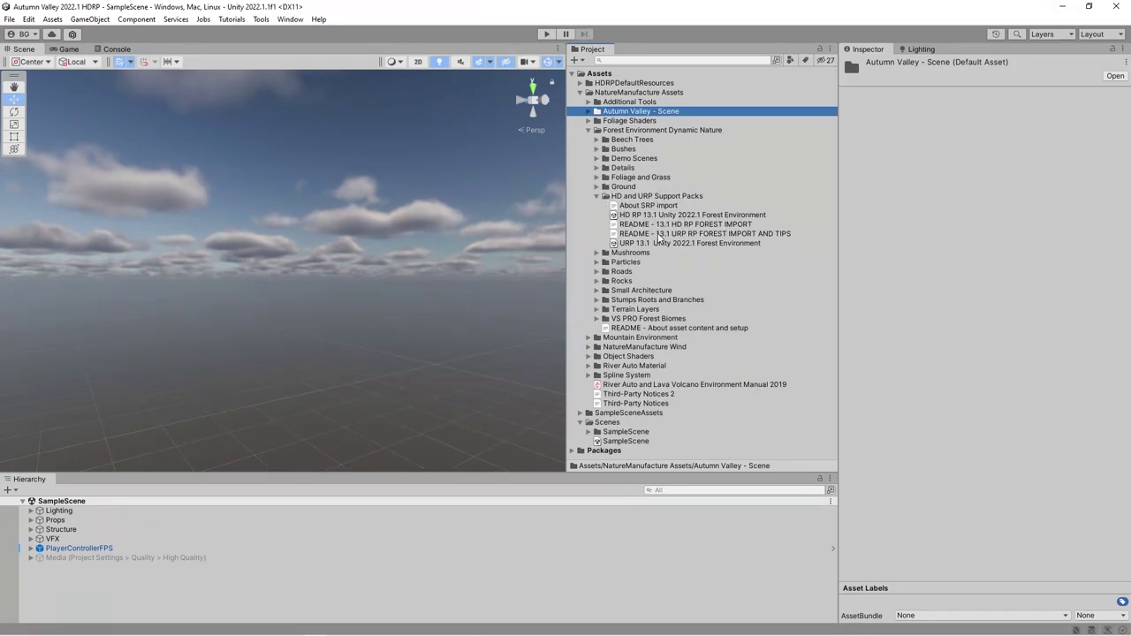
{"action": "left_click", "coordinate": [635, 217]}
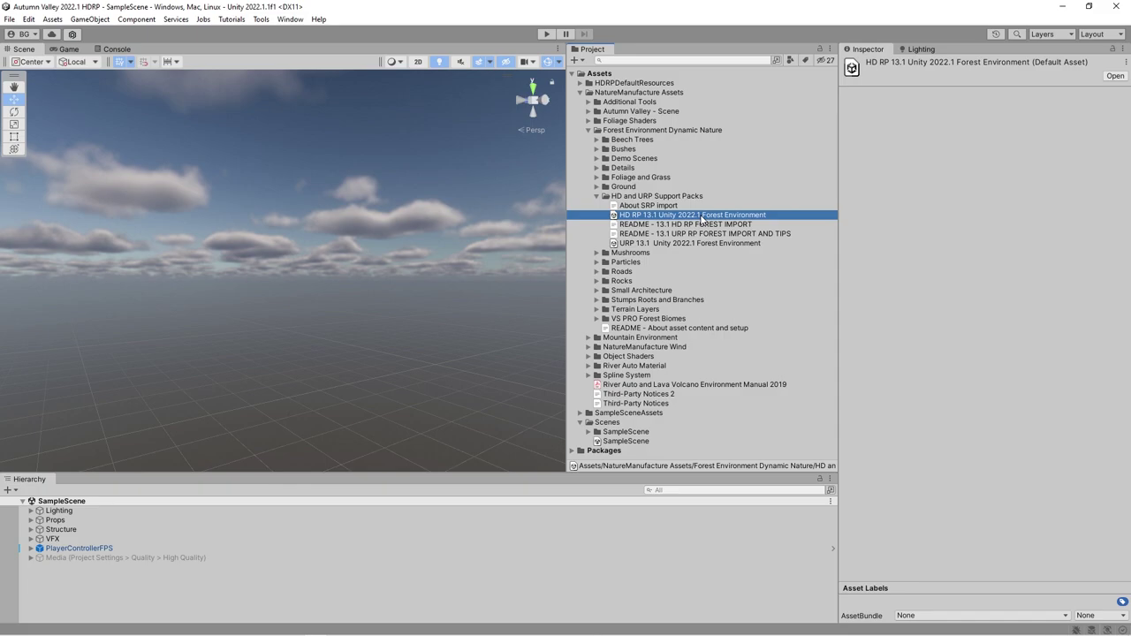
{"action": "double_click", "coordinate": [699, 215]}
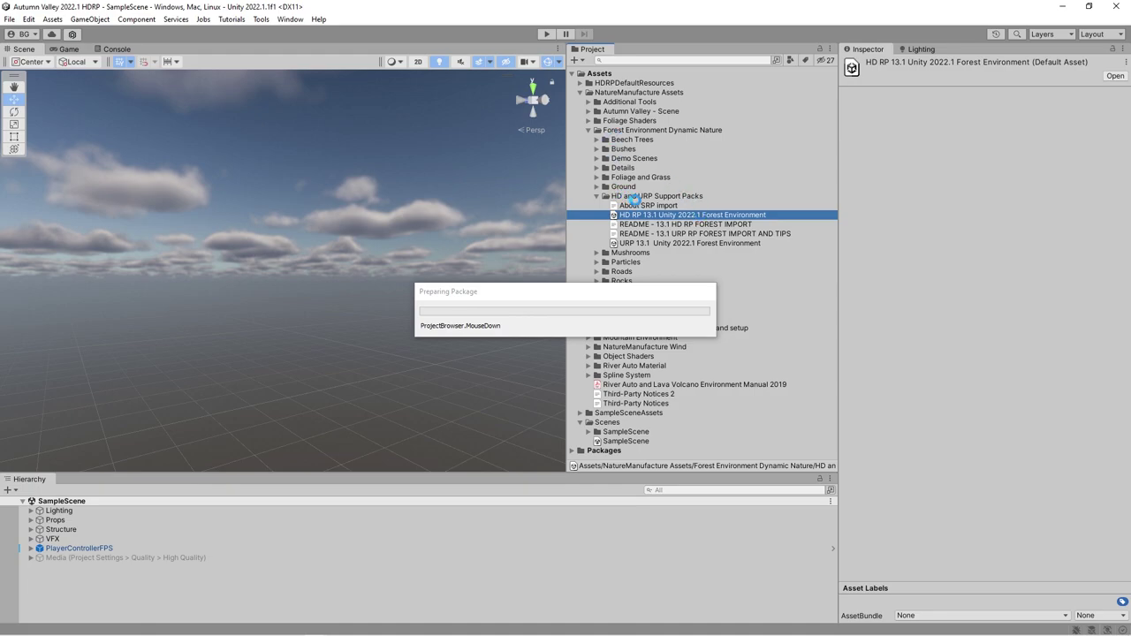
{"action": "scroll", "coordinate": [1100, 117], "scroll_direction": "down", "scroll_amount": 5}
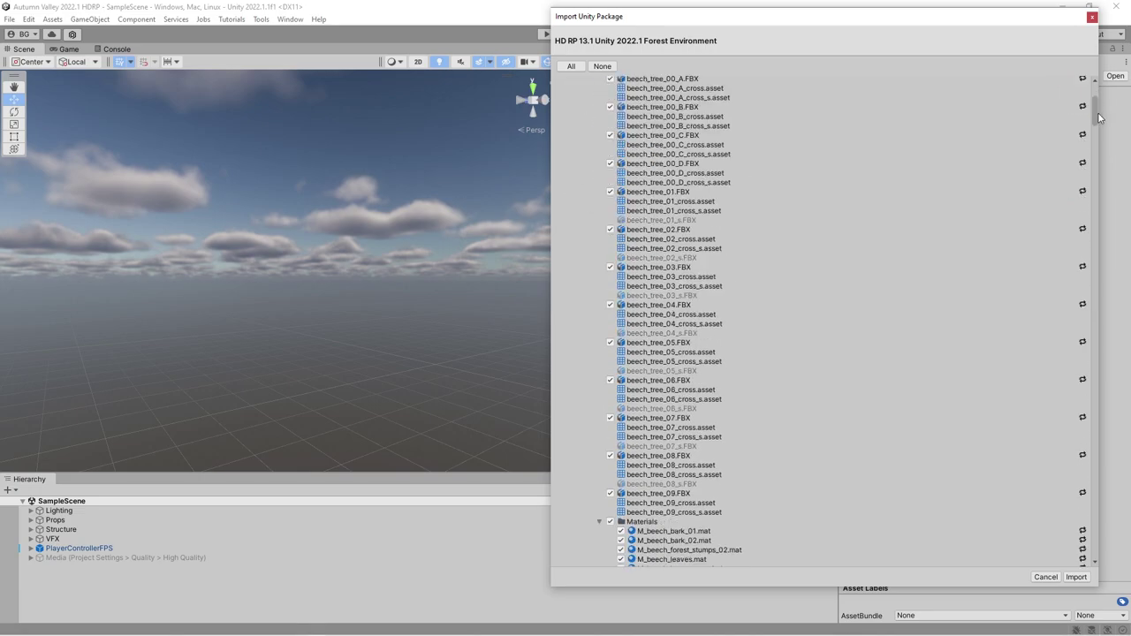
{"action": "left_click_drag", "start_coordinate": [1100, 117], "coordinate": [1103, 203]}
{"action": "left_click", "coordinate": [1078, 579]}
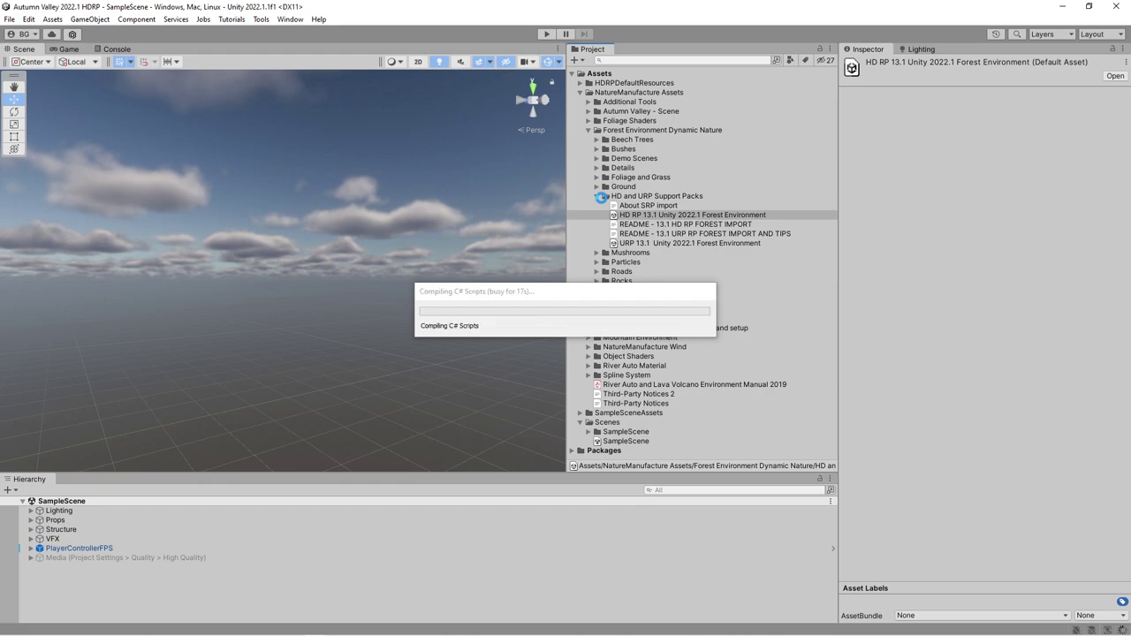
Import the HD RP 13.1 Unity 2022.1 Mountain Environment support package.
{"action": "left_click", "coordinate": [605, 249]}
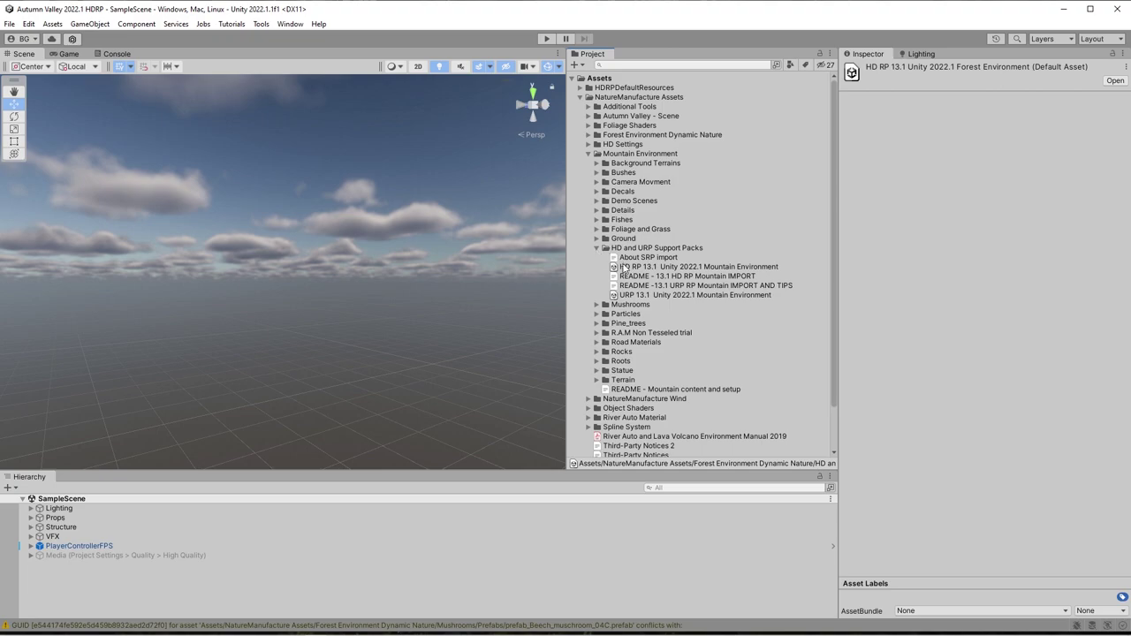
{"action": "left_click", "coordinate": [650, 267]}
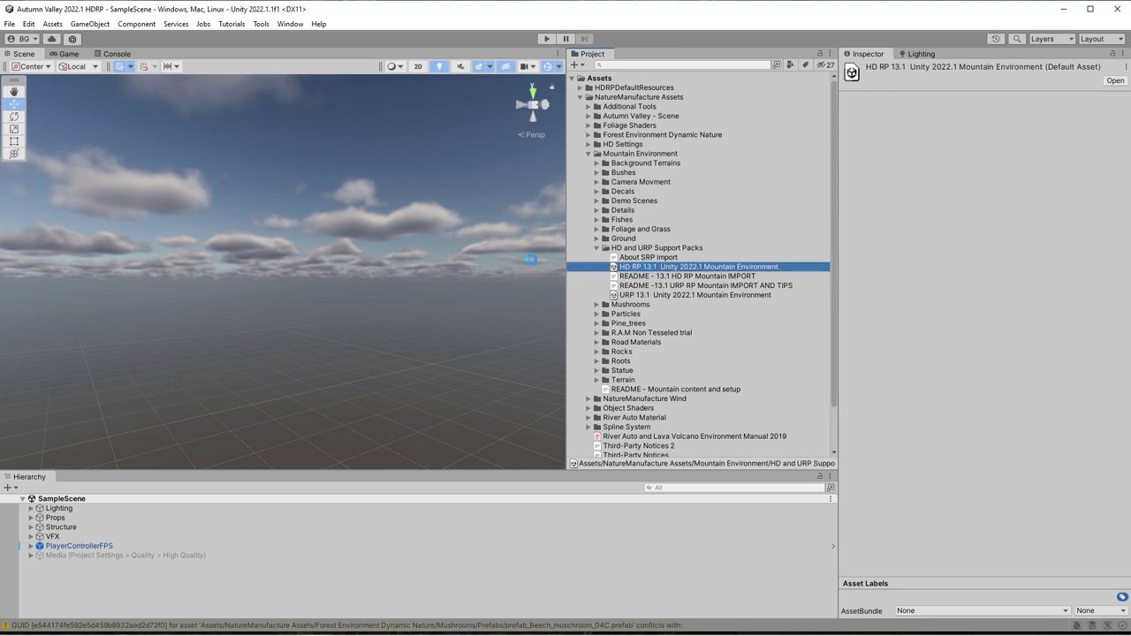
{"action": "left_click", "coordinate": [1115, 81]}
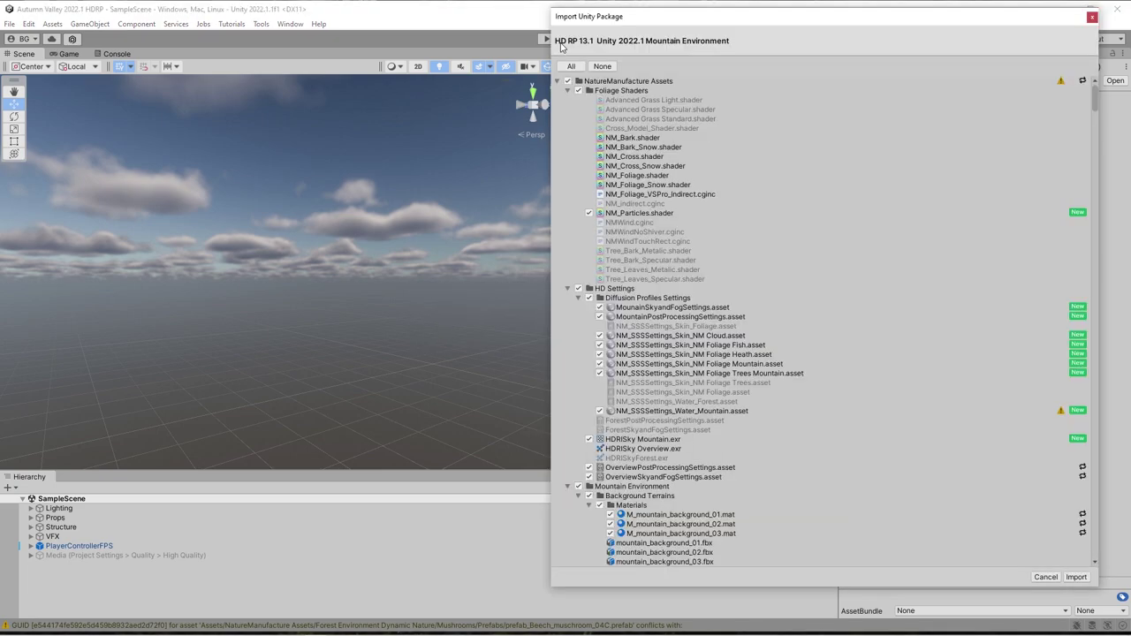
{"action": "mouse_move", "coordinate": [1094, 89]}
{"action": "left_mouse_down"}
{"action": "mouse_move", "coordinate": [1096, 257]}
{"action": "mouse_move", "coordinate": [1089, 97]}
{"action": "left_mouse_up"}
{"action": "left_click", "coordinate": [1076, 576]}
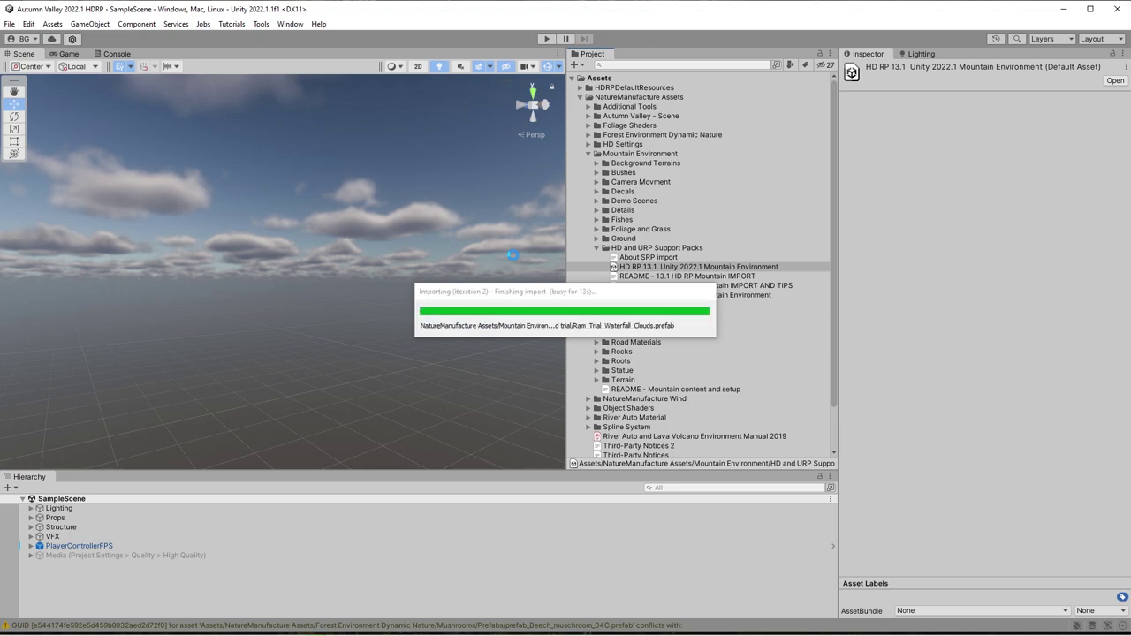
Import HD RP 13.1 Unity 2022.1 River Auto Material 2019, then expand the River shaders folder.
{"action": "left_click", "coordinate": [588, 154]}
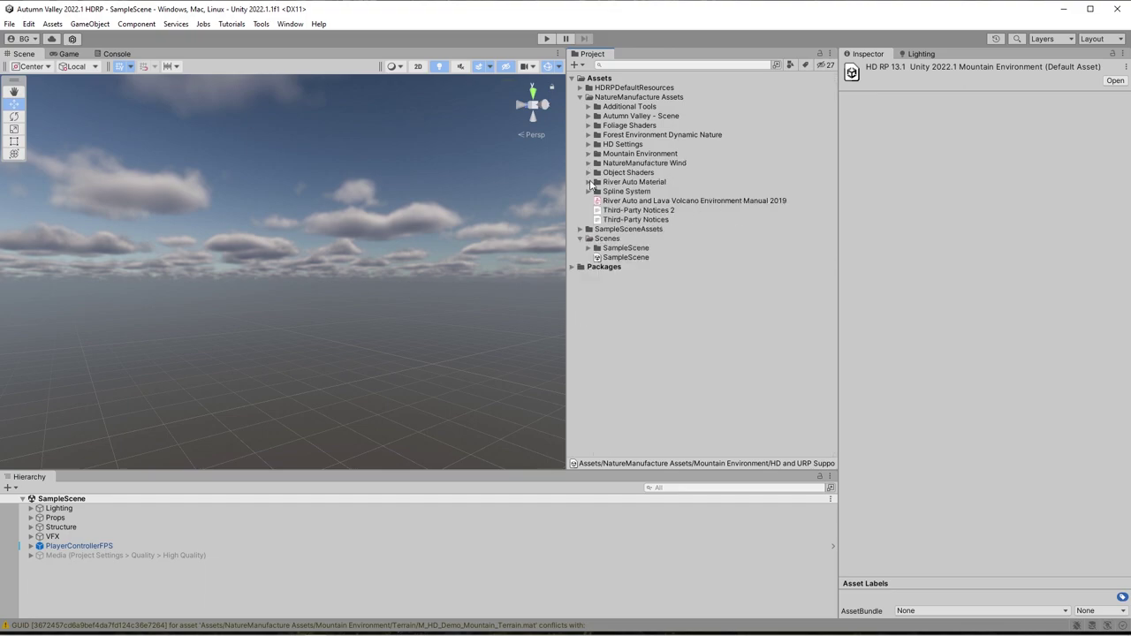
{"action": "left_click", "coordinate": [587, 181]}
{"action": "left_click", "coordinate": [596, 210]}
{"action": "left_click", "coordinate": [596, 209]}
{"action": "left_click", "coordinate": [645, 229]}
{"action": "left_click", "coordinate": [650, 219]}
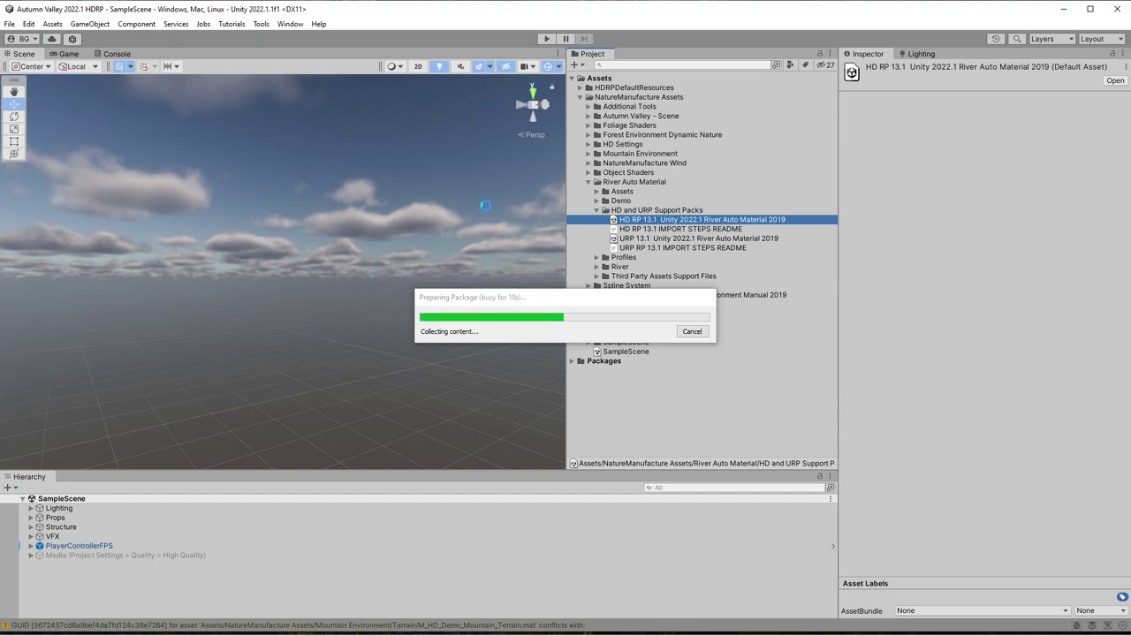
{"action": "scroll", "coordinate": [1099, 116], "scroll_direction": "down", "scroll_amount": 15}
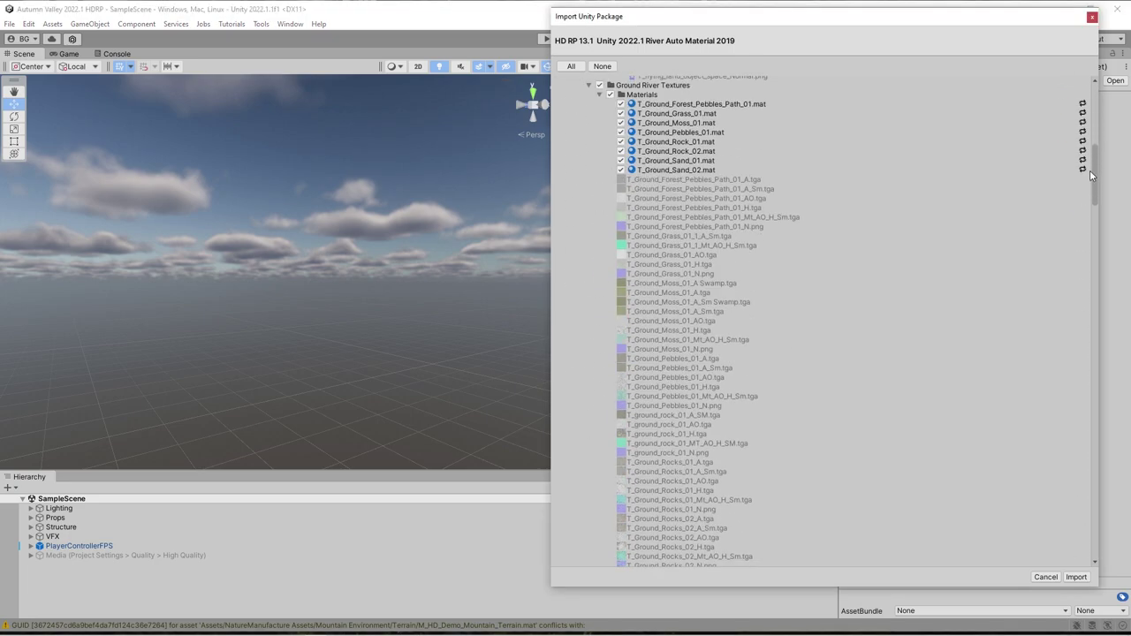
{"action": "left_click", "coordinate": [1076, 577]}
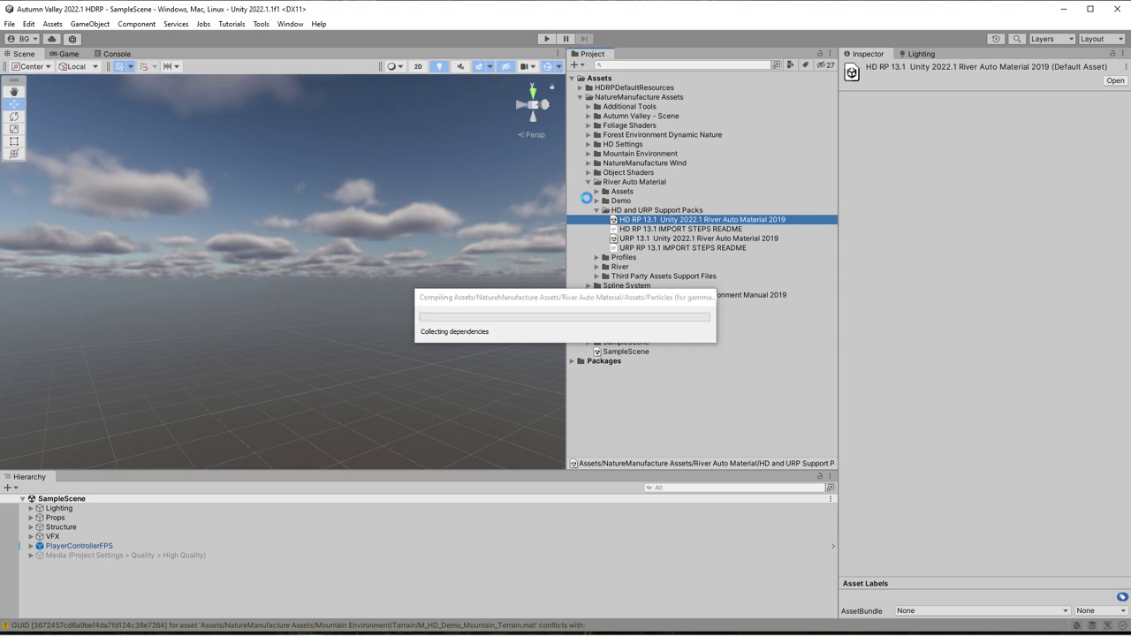
{"action": "left_click", "coordinate": [596, 266]}
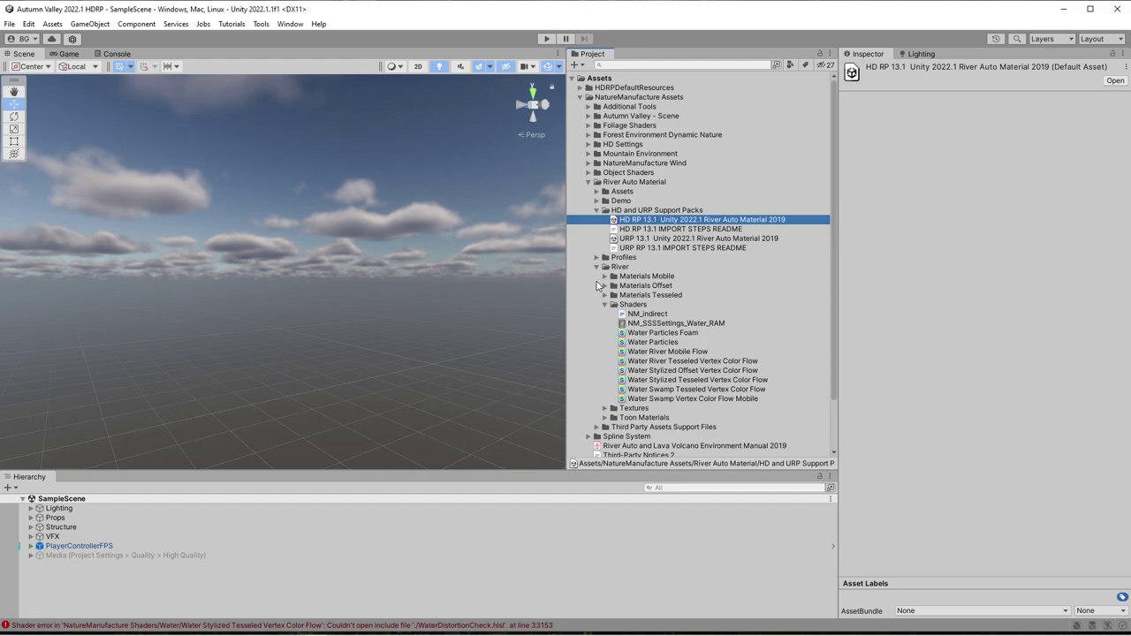
Review the missing-include errors on the Water River and Water Stylized shaders, then search for waterdistortion.
{"action": "left_click", "coordinate": [670, 361]}
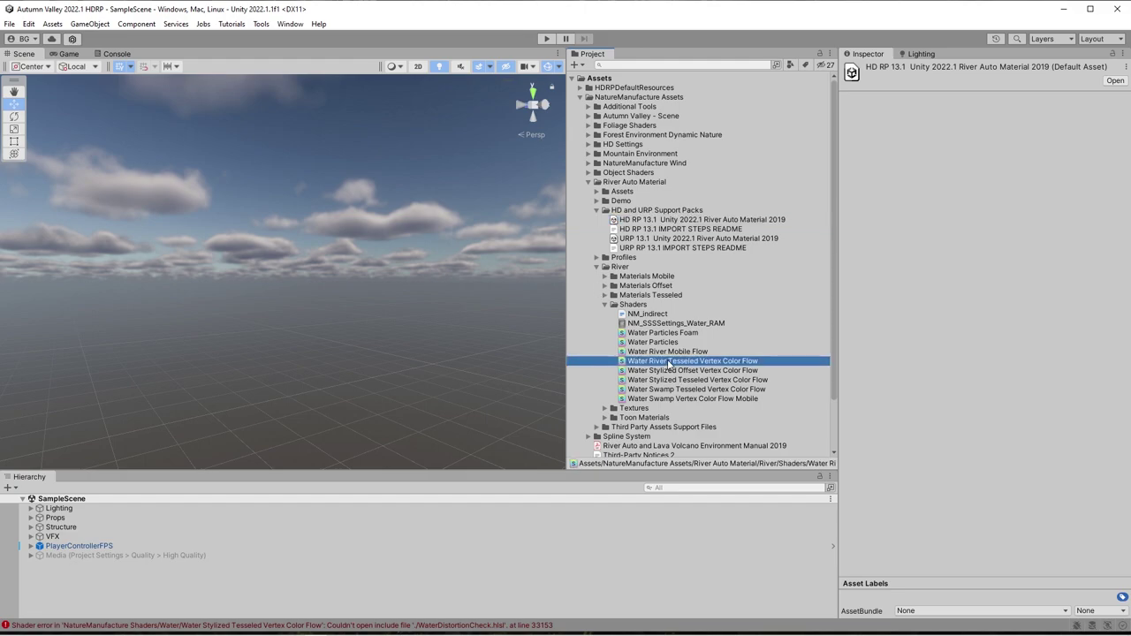
{"action": "left_click", "coordinate": [668, 353]}
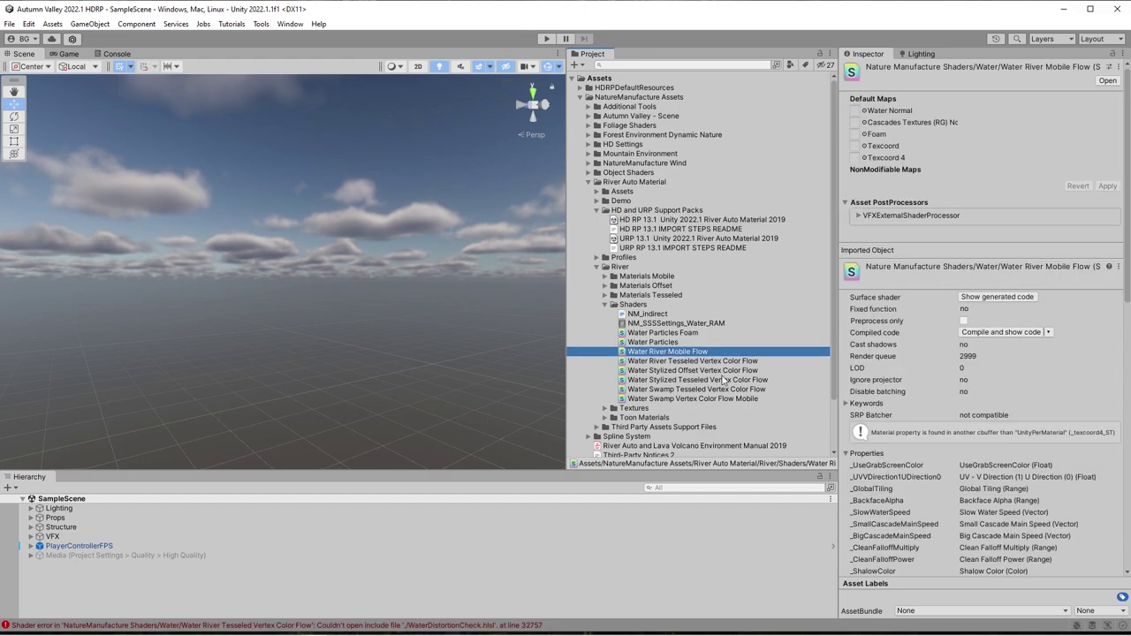
{"action": "left_click", "coordinate": [698, 362]}
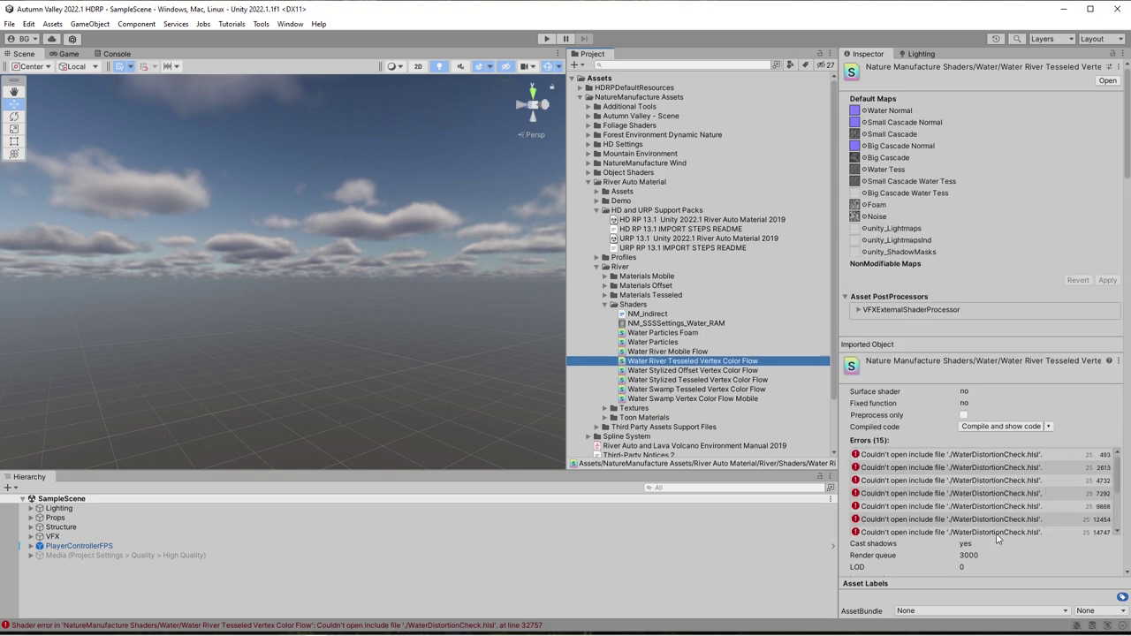
{"action": "left_click", "coordinate": [734, 371]}
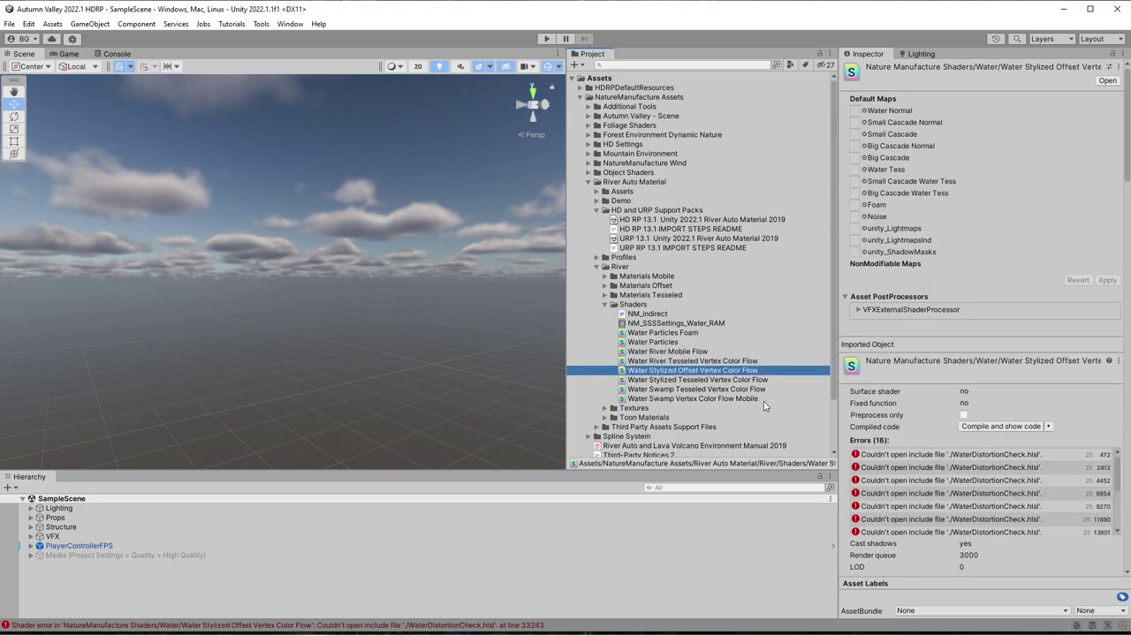
{"action": "left_click", "coordinate": [655, 65]}
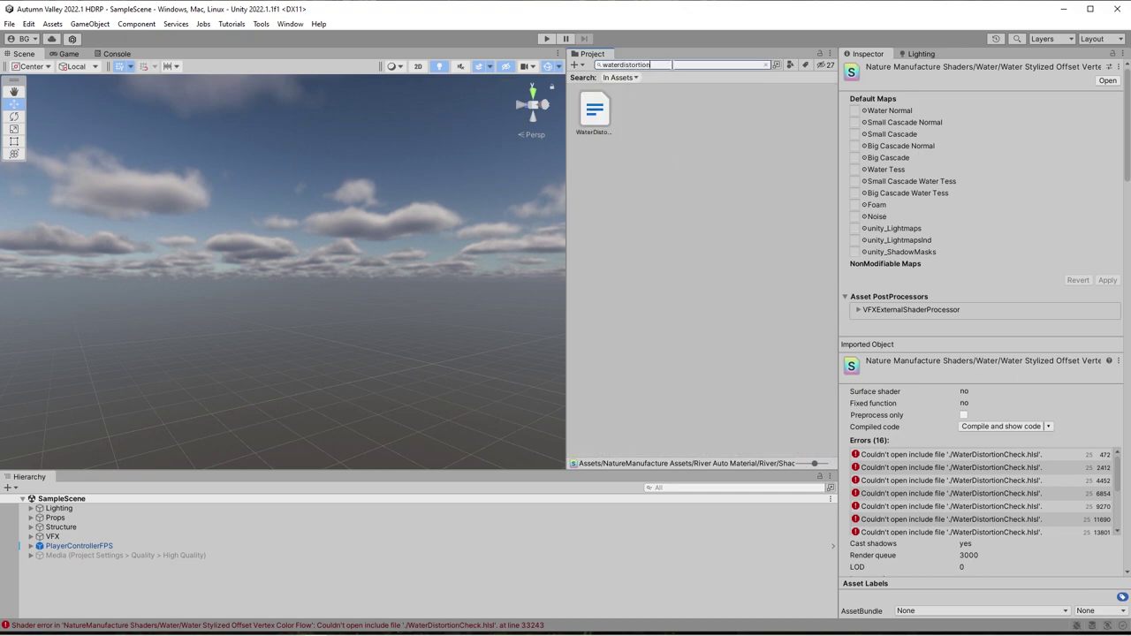
Move Water River Offset, Water Swamp Offset and WaterDistortionCheck into the River/Shaders folder.
{"action": "key", "text": "Down"}
{"action": "double_click", "coordinate": [677, 64]}
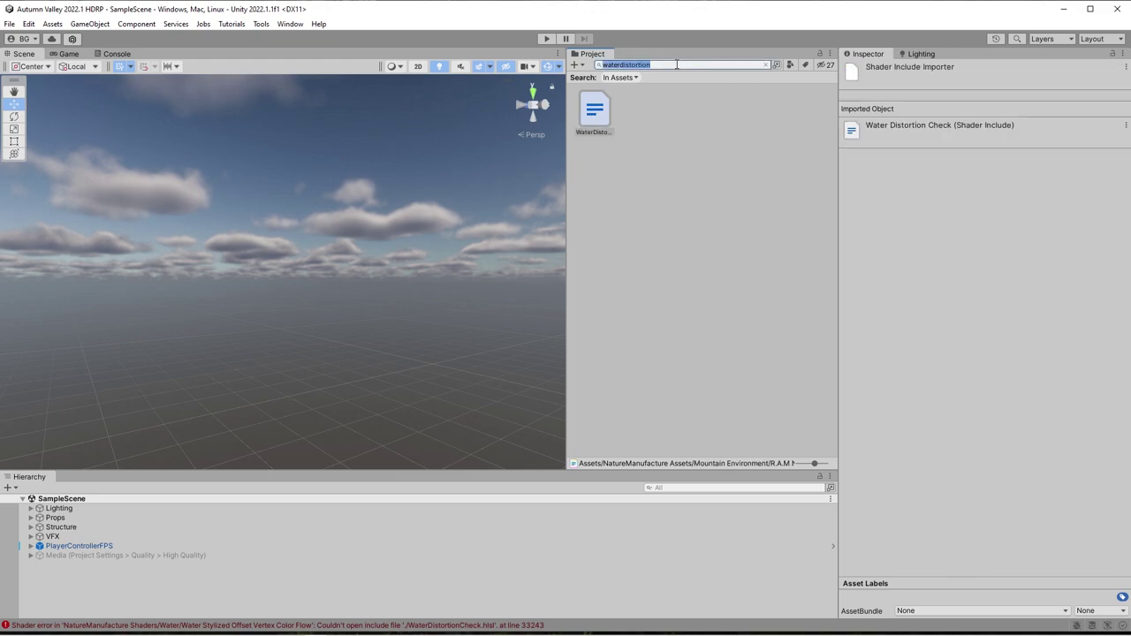
{"action": "key", "text": "BackSpace"}
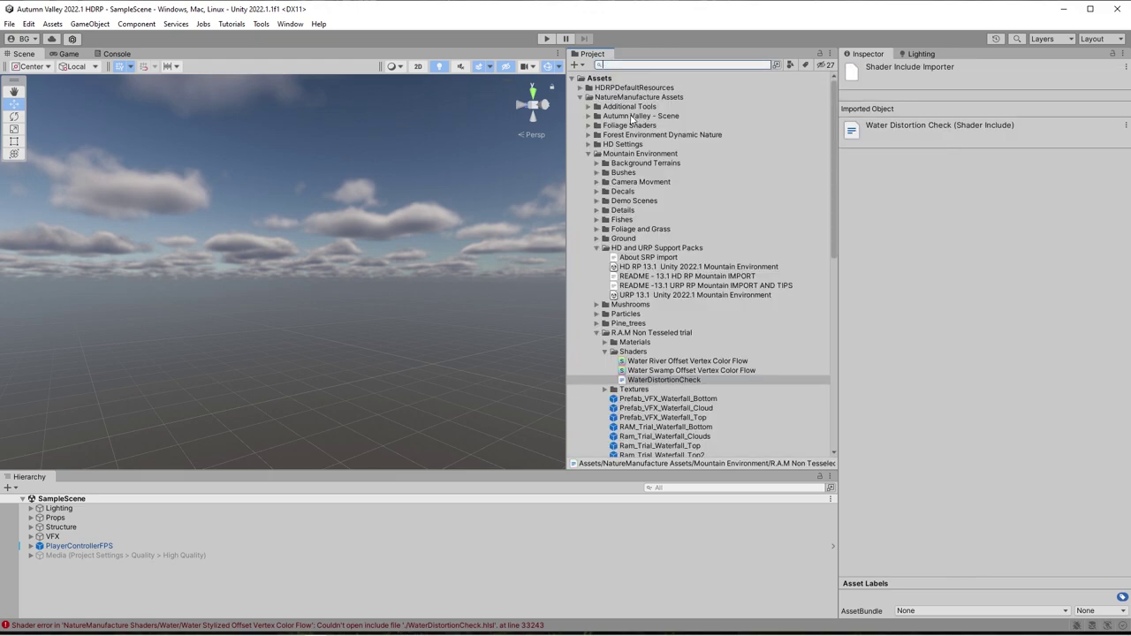
{"action": "left_click", "coordinate": [654, 361]}
{"action": "left_click", "coordinate": [661, 380], "text": "shift"}
{"action": "scroll", "coordinate": [648, 291], "scroll_direction": "down", "scroll_amount": 6}
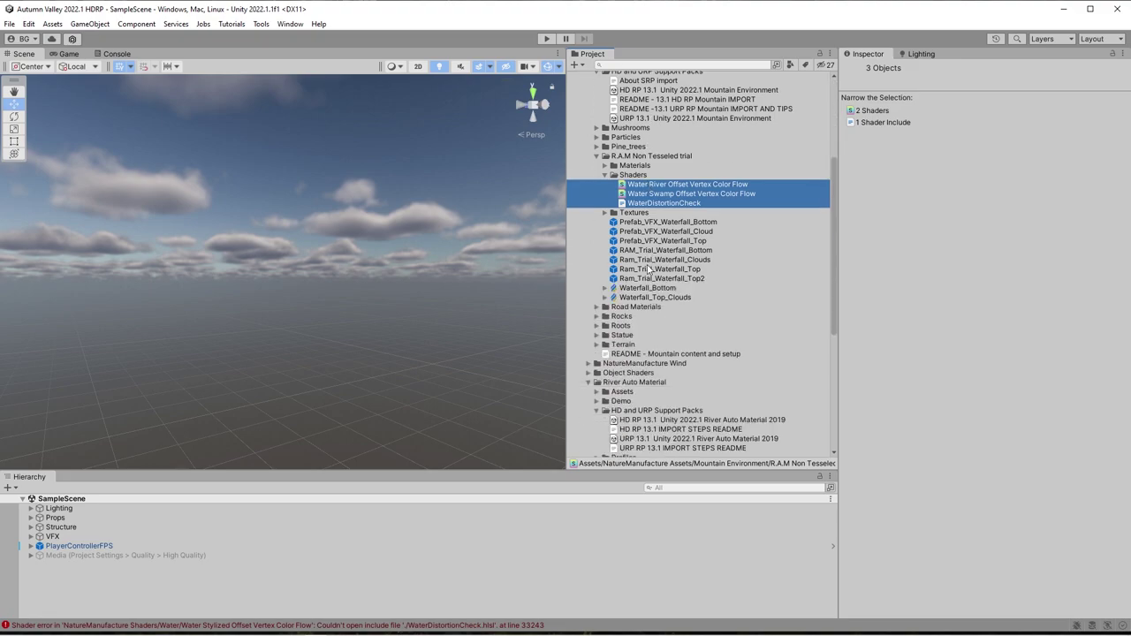
{"action": "scroll", "coordinate": [636, 267], "scroll_direction": "down", "scroll_amount": 3}
{"action": "scroll", "coordinate": [641, 259], "scroll_direction": "up", "scroll_amount": 2}
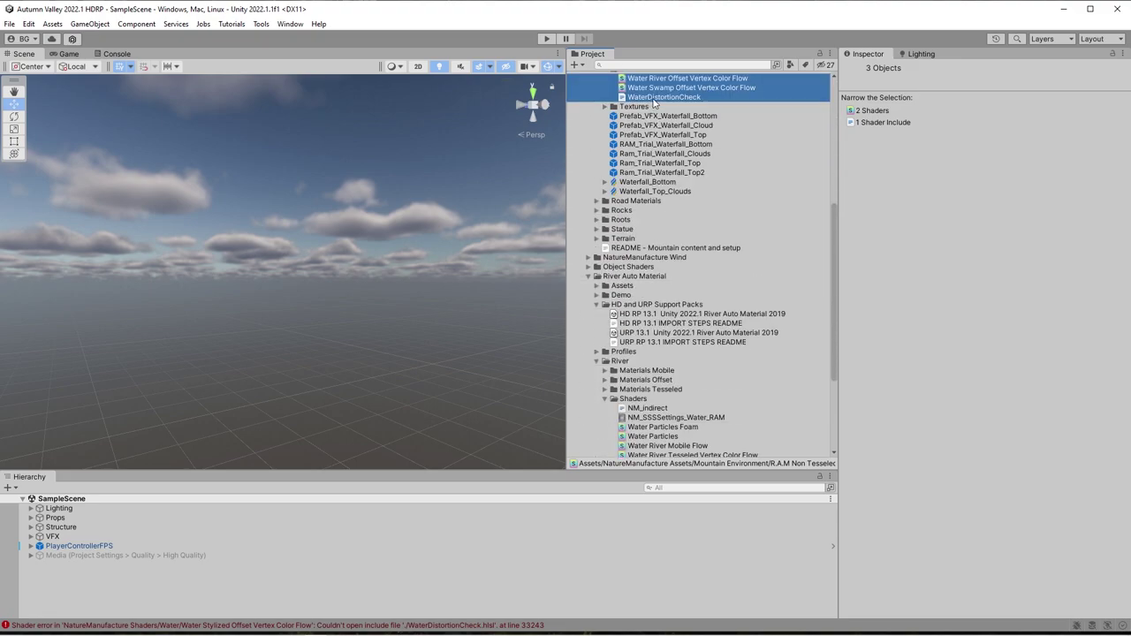
{"action": "left_click_drag", "start_coordinate": [657, 109], "coordinate": [678, 424]}
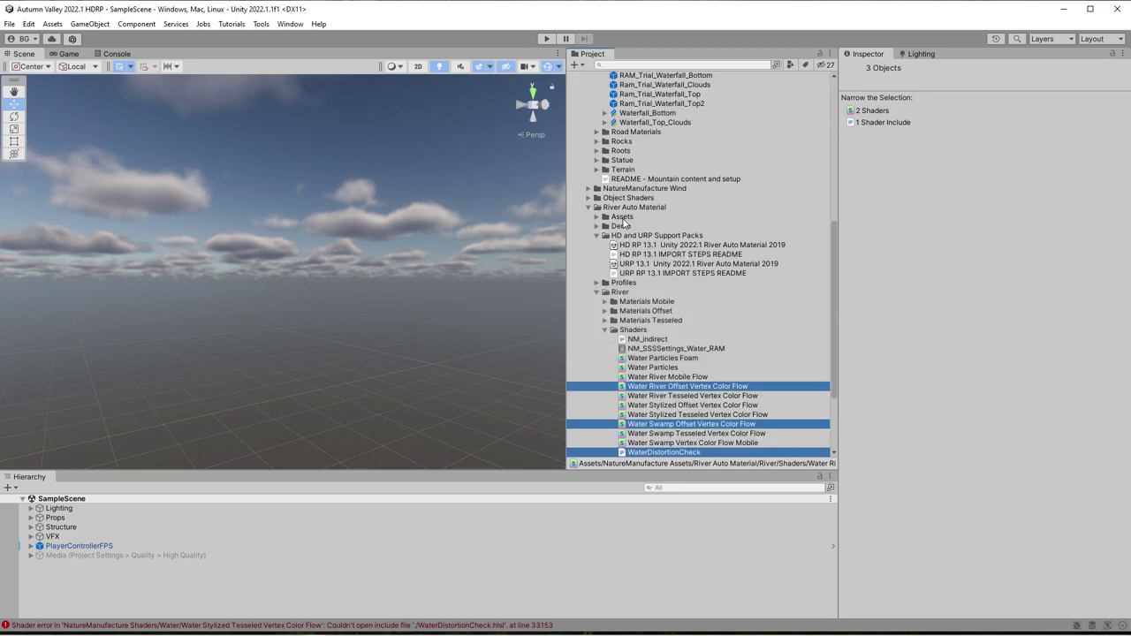
Select the ten water shaders in River/Shaders and reimport them.
{"action": "scroll", "coordinate": [645, 245], "scroll_direction": "down", "scroll_amount": 2}
{"action": "left_click", "coordinate": [642, 354]}
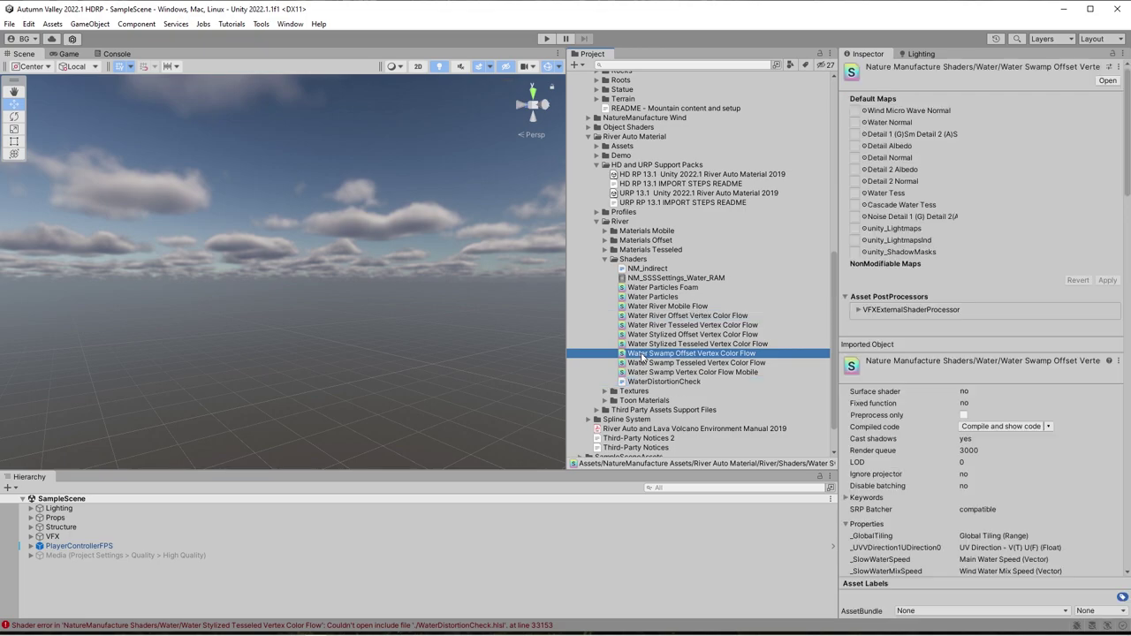
{"action": "left_click", "coordinate": [647, 344]}
{"action": "left_click", "coordinate": [654, 325]}
{"action": "left_click", "coordinate": [663, 289], "text": "shift"}
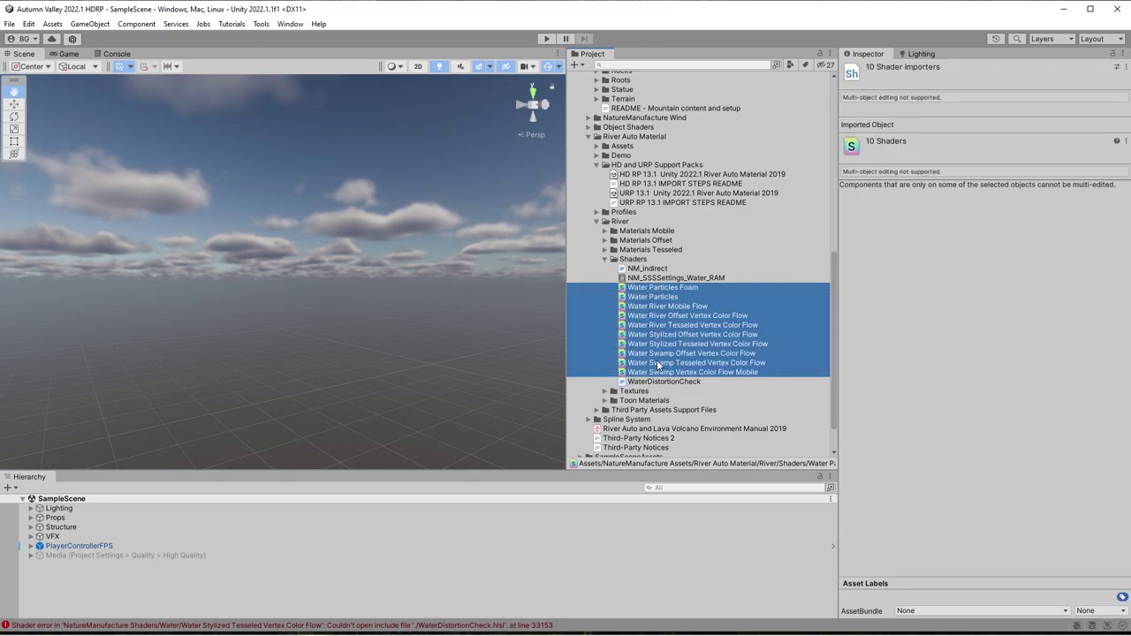
{"action": "left_click_drag", "start_coordinate": [663, 288], "coordinate": [664, 250]}
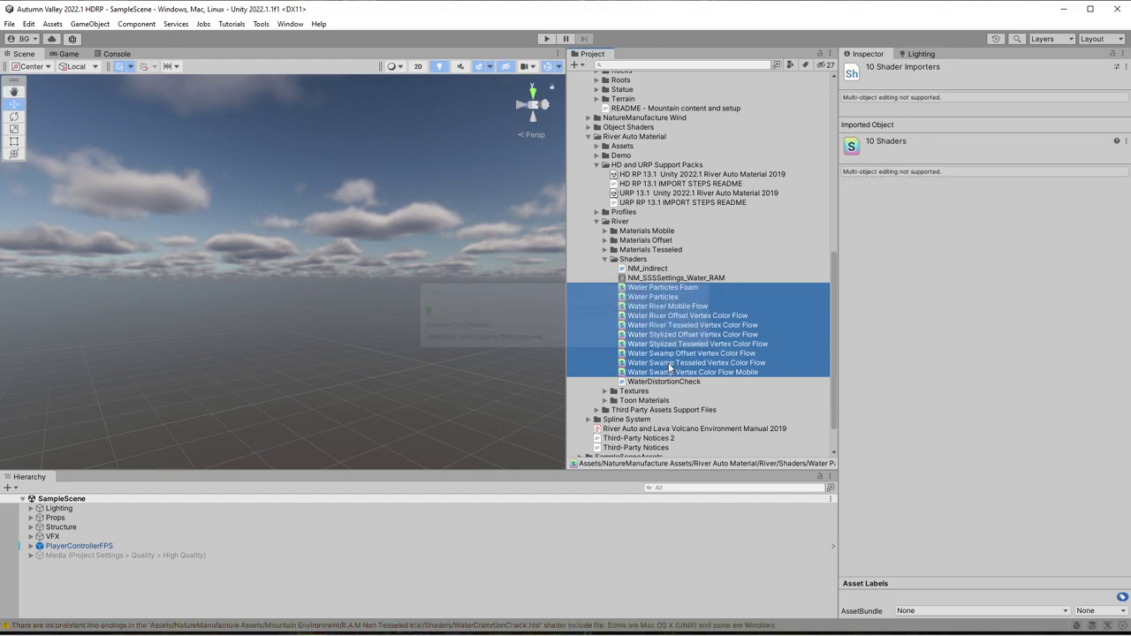
Import the HD RP 13.1 Unity 2022.1 Autumn Valley package from HD and URP Support Packs.
{"action": "left_click", "coordinate": [587, 182]}
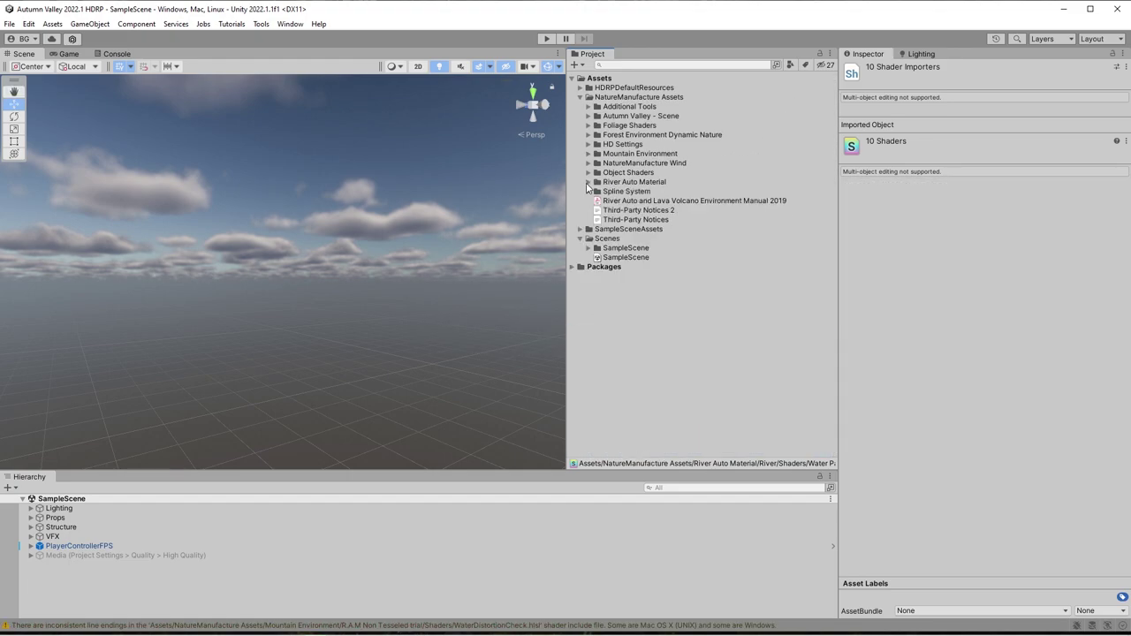
{"action": "left_click", "coordinate": [589, 117], "text": "alt"}
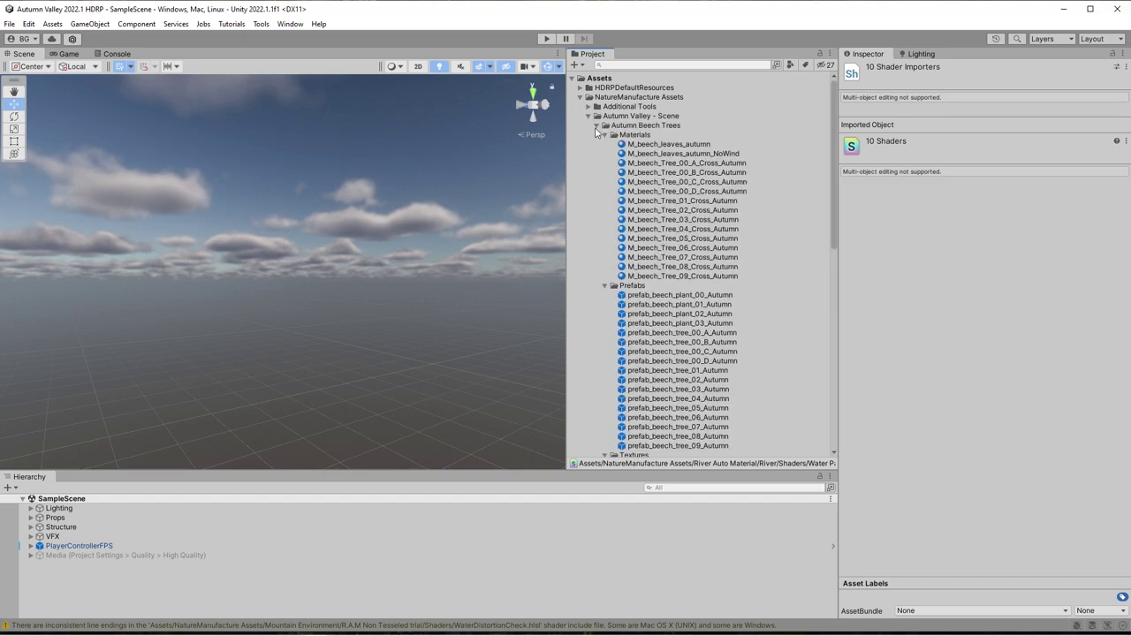
{"action": "left_click", "coordinate": [597, 125]}
{"action": "left_click", "coordinate": [598, 135], "text": "alt"}
{"action": "left_click", "coordinate": [597, 134]}
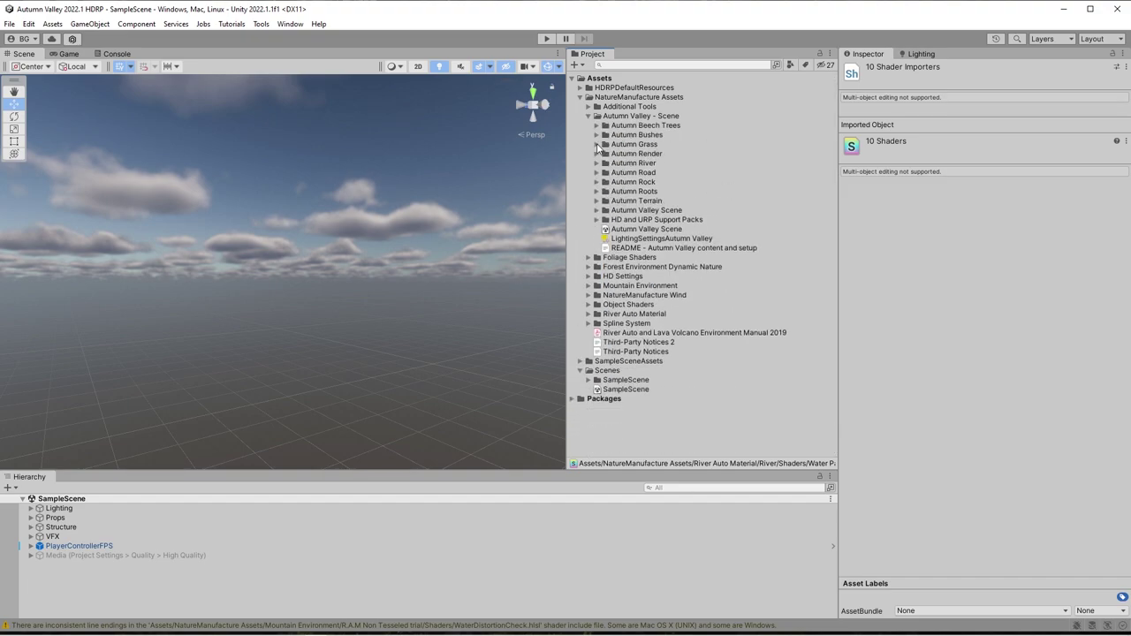
{"action": "left_click", "coordinate": [597, 219]}
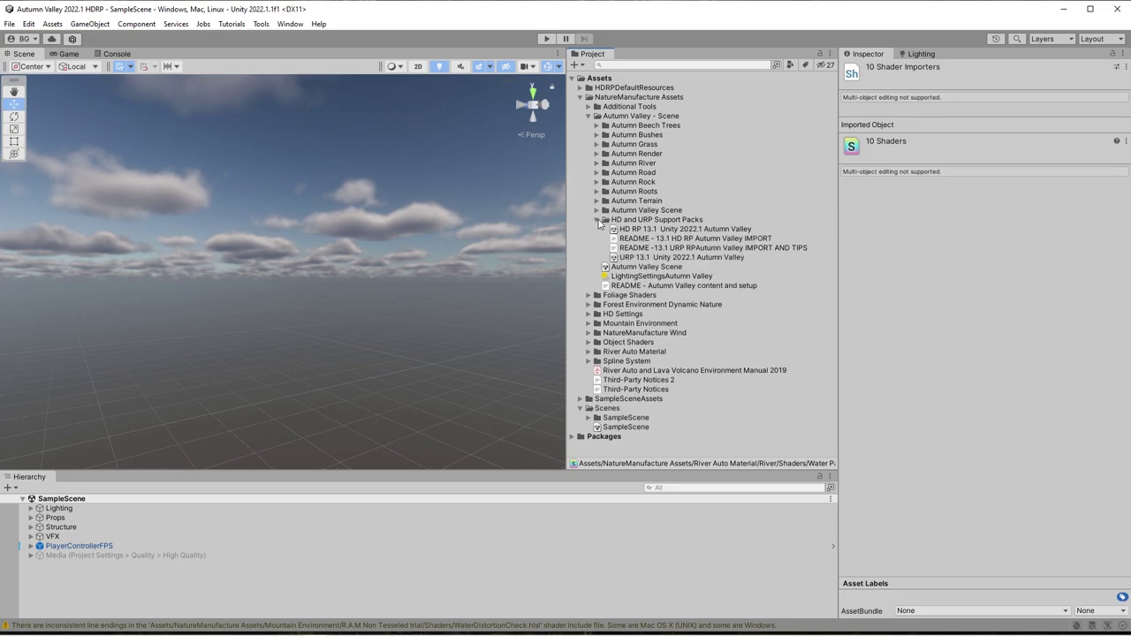
{"action": "left_click", "coordinate": [631, 230]}
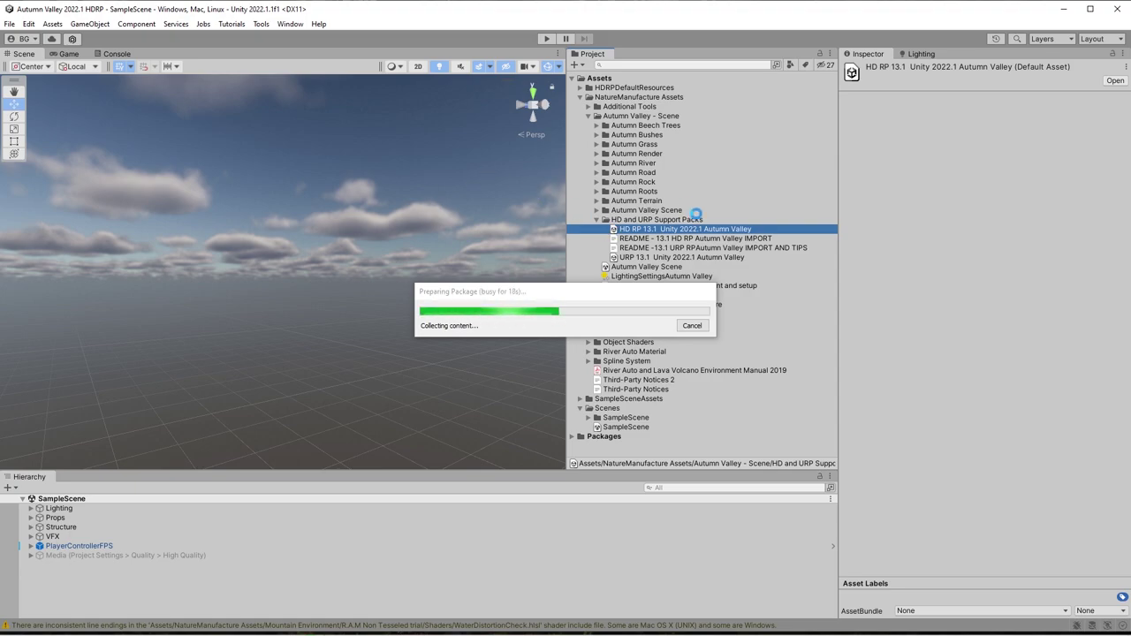
{"action": "left_click", "coordinate": [1078, 576]}
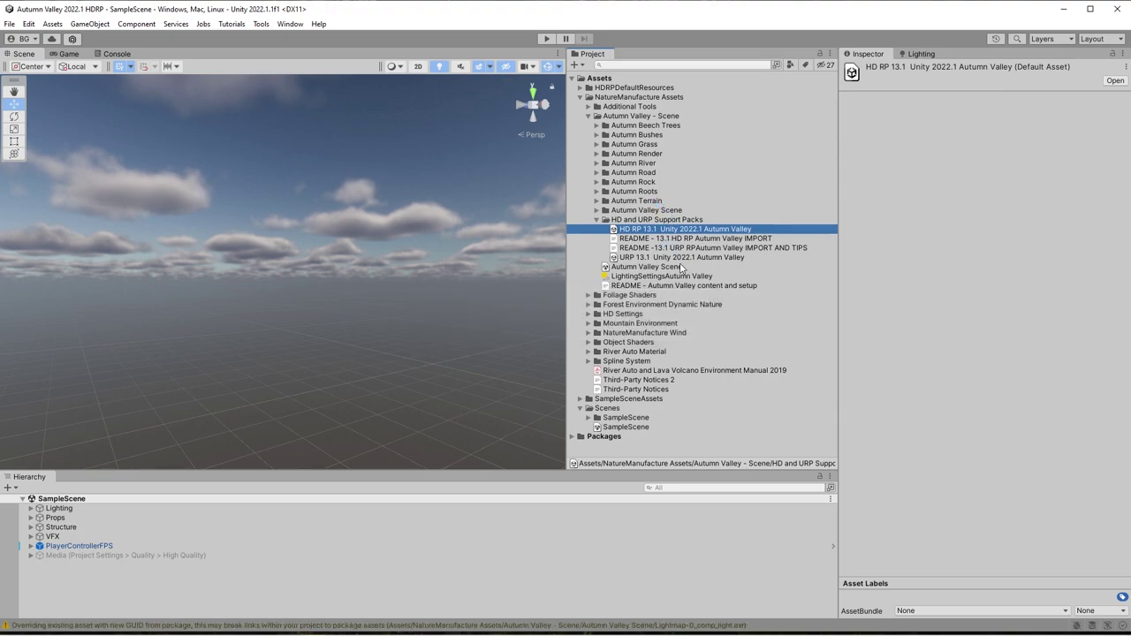
Read the HD RP Autumn Valley import readme, open Autumn Valley Scene, and look around it.
{"action": "left_click", "coordinate": [671, 238]}
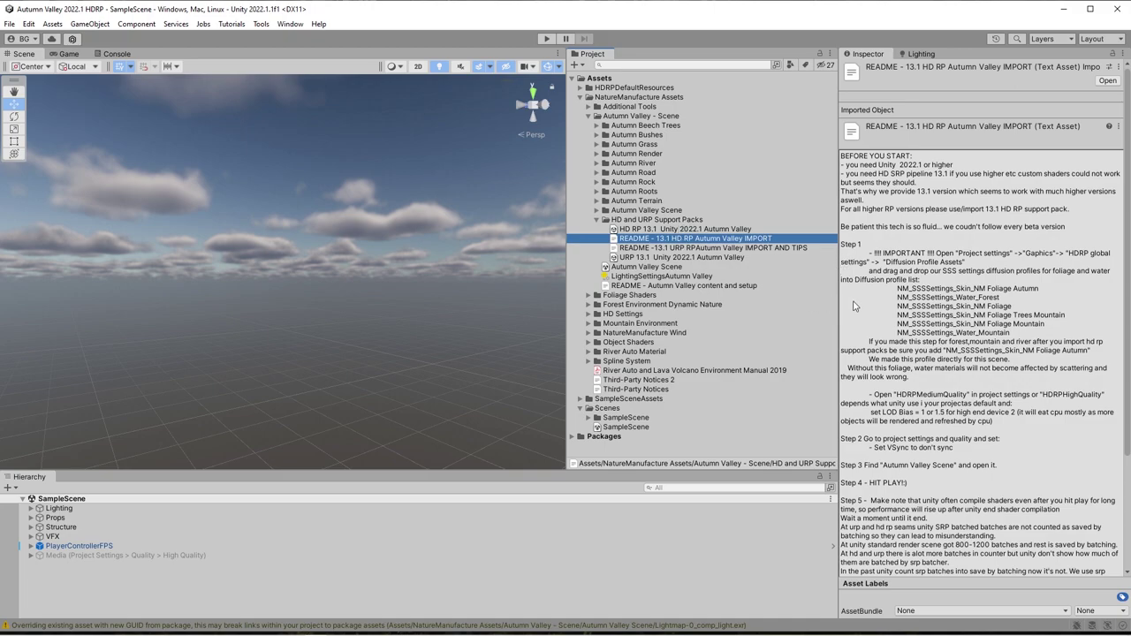
{"action": "left_click", "coordinate": [899, 290]}
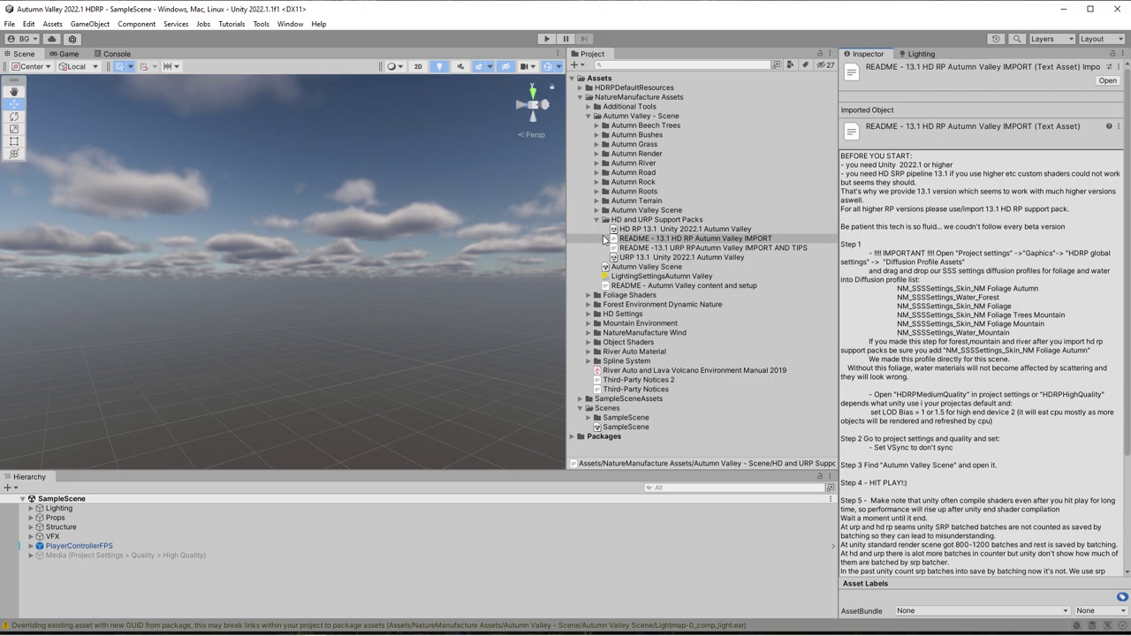
{"action": "left_click", "coordinate": [637, 267]}
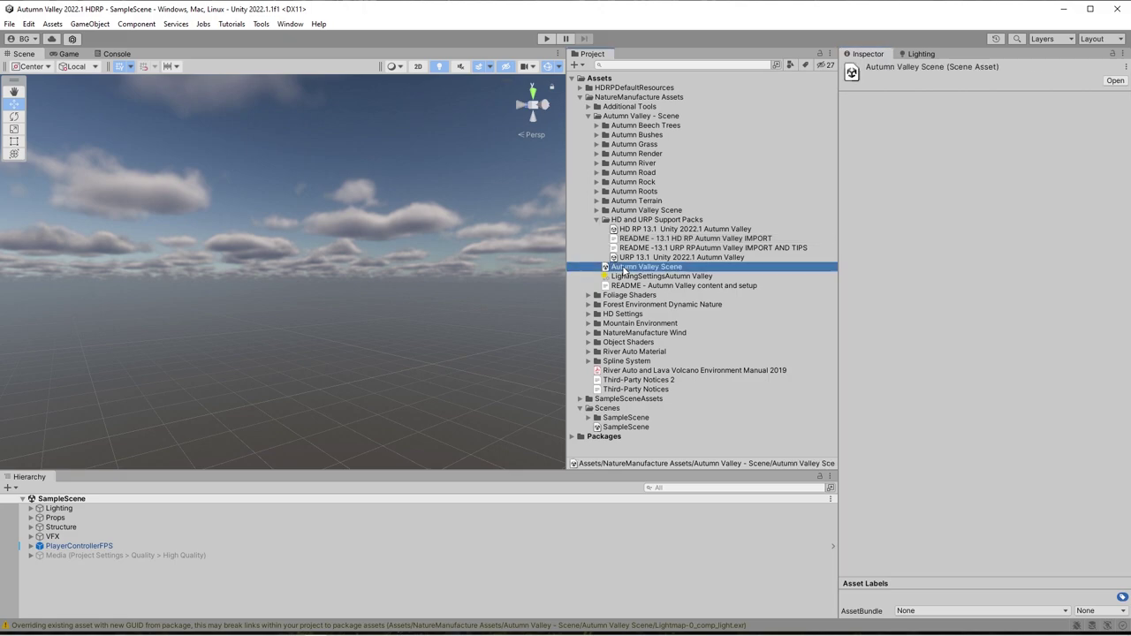
{"action": "double_click", "coordinate": [622, 267]}
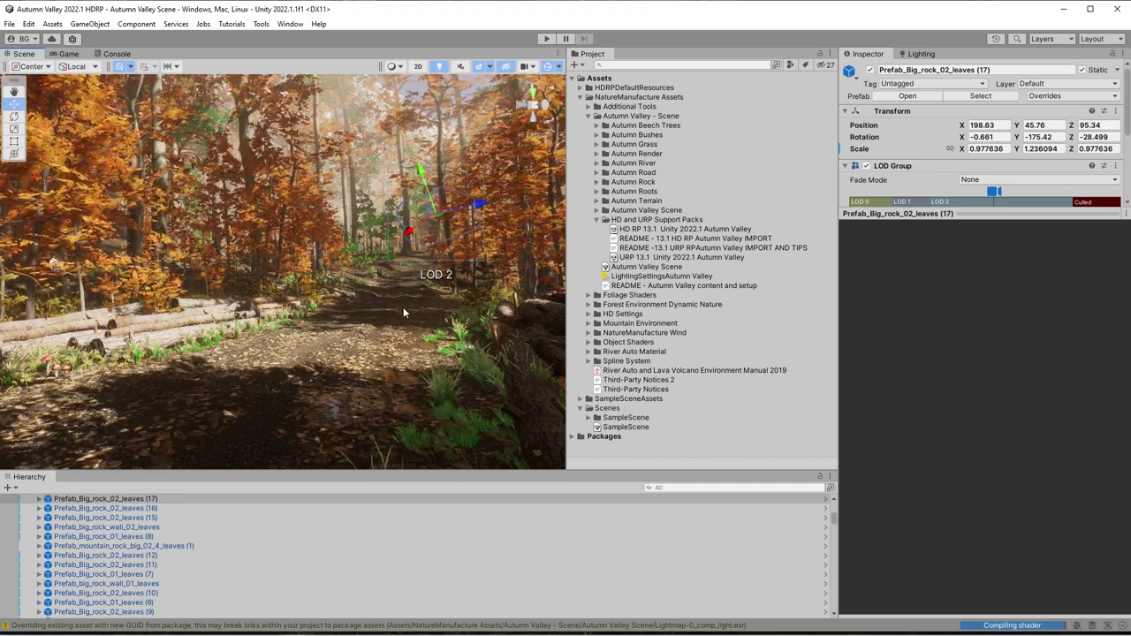
{"action": "right_click_drag", "start_coordinate": [403, 312], "coordinate": [245, 334]}
{"action": "right_click_drag", "start_coordinate": [330, 366], "coordinate": [245, 278]}
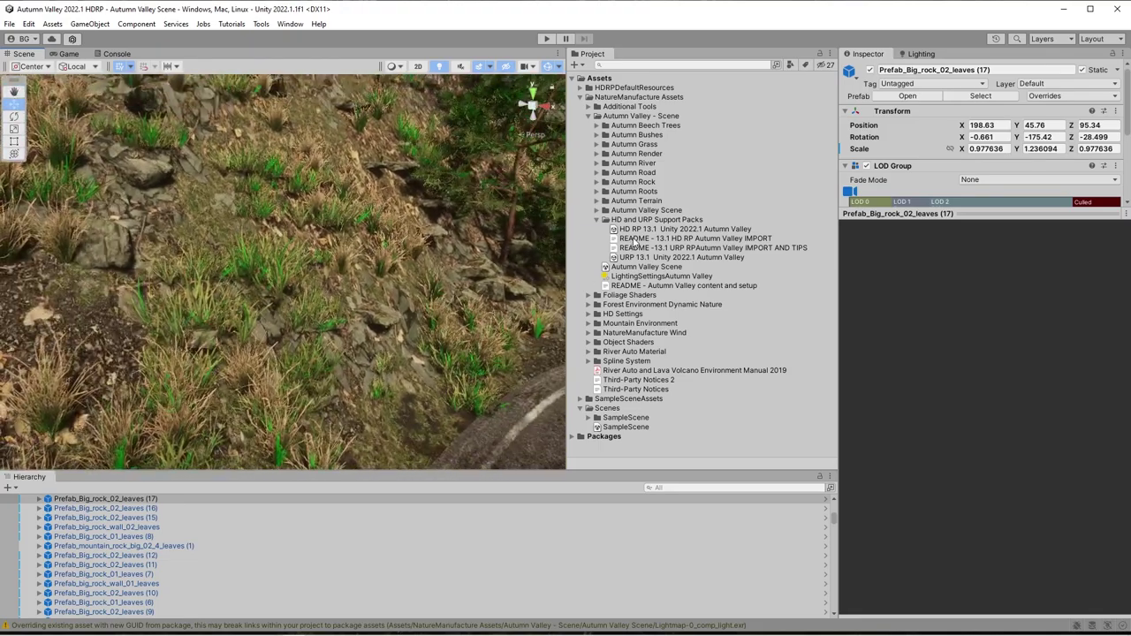
{"action": "left_click", "coordinate": [769, 238]}
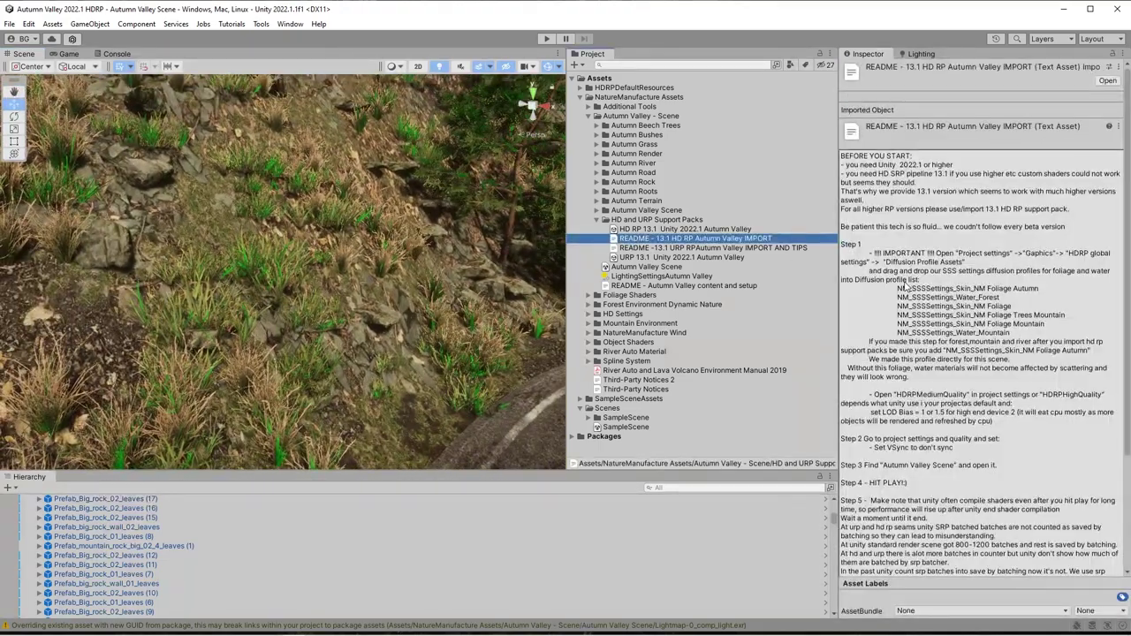
Open the README - 13.1 HD RP Autumn Valley IMPORT file in Visual Studio to read Step 1.
{"action": "double_click", "coordinate": [688, 240]}
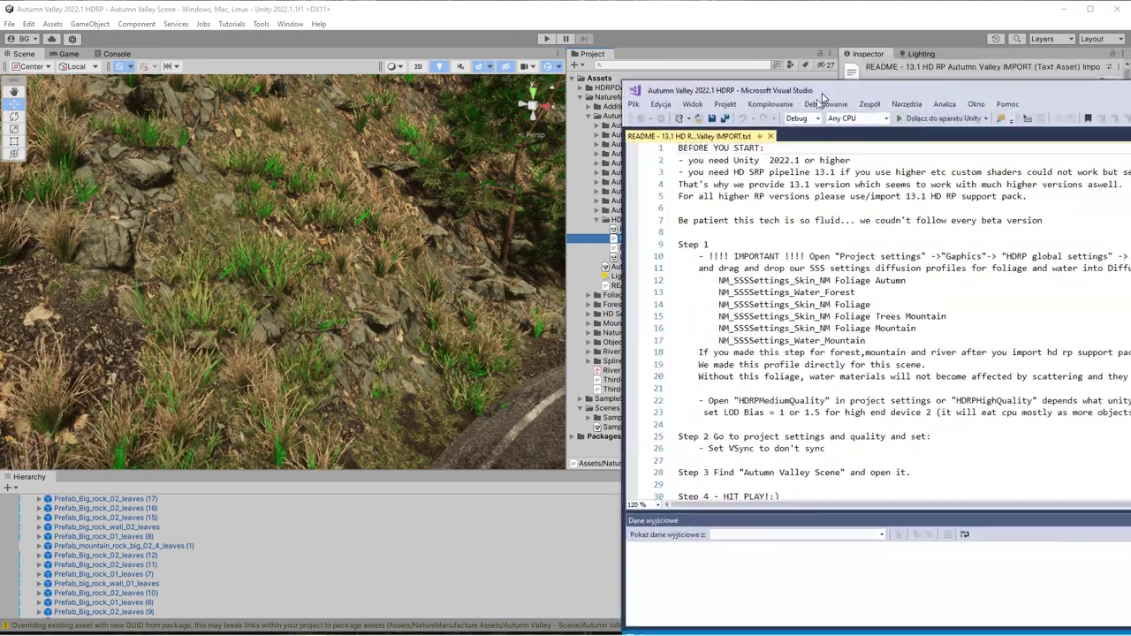
{"action": "left_click", "coordinate": [694, 343]}
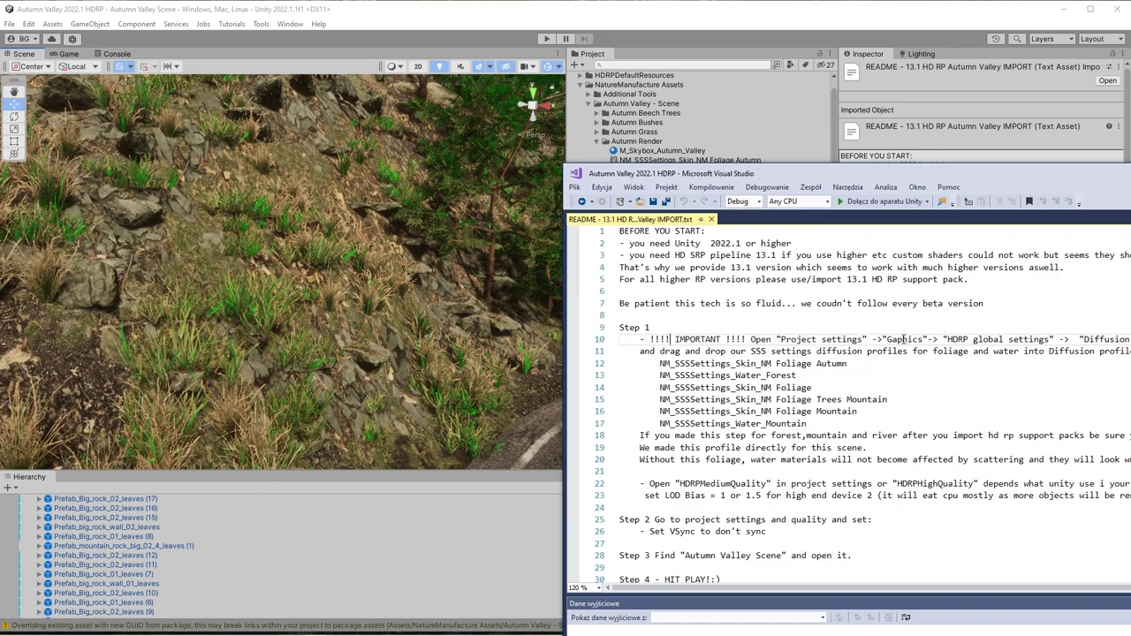
Open Project Settings at HDRP Global Settings and add a Diffusion Profile List entry.
{"action": "left_click", "coordinate": [12, 24]}
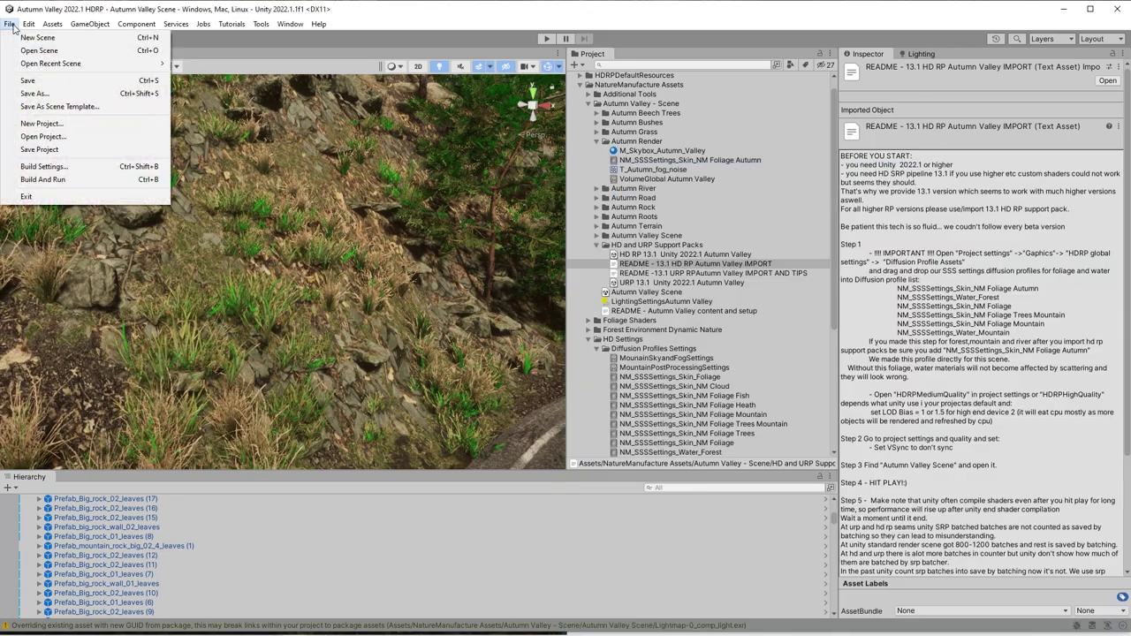
{"action": "mouse_move", "coordinate": [29, 23]}
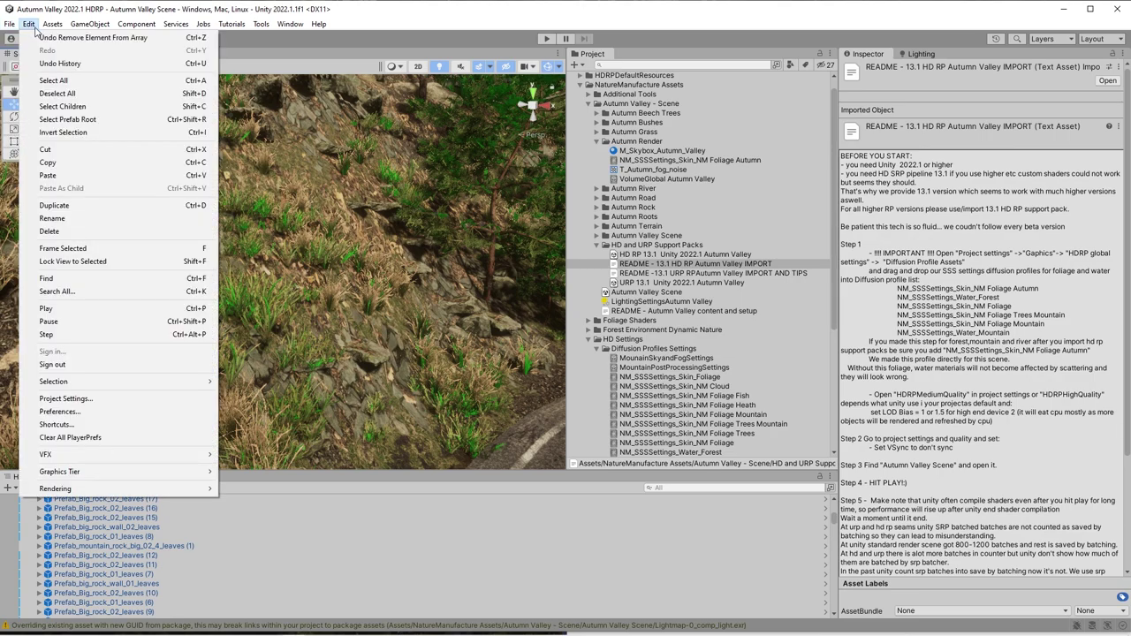
{"action": "left_click", "coordinate": [76, 404]}
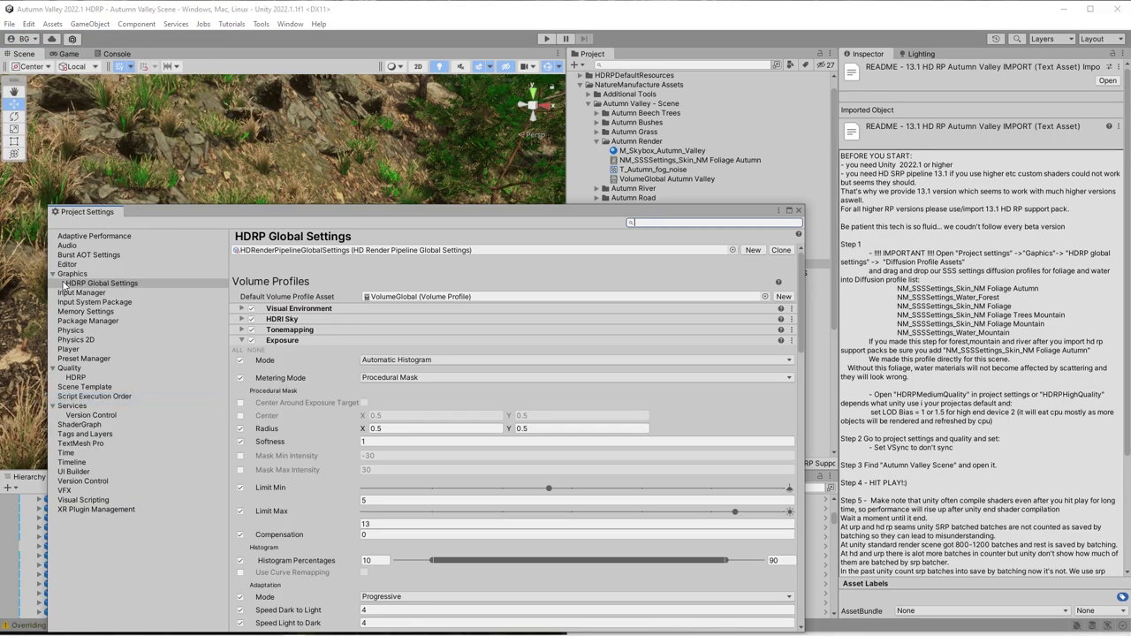
{"action": "key", "text": "Up"}
{"action": "key", "text": "Down"}
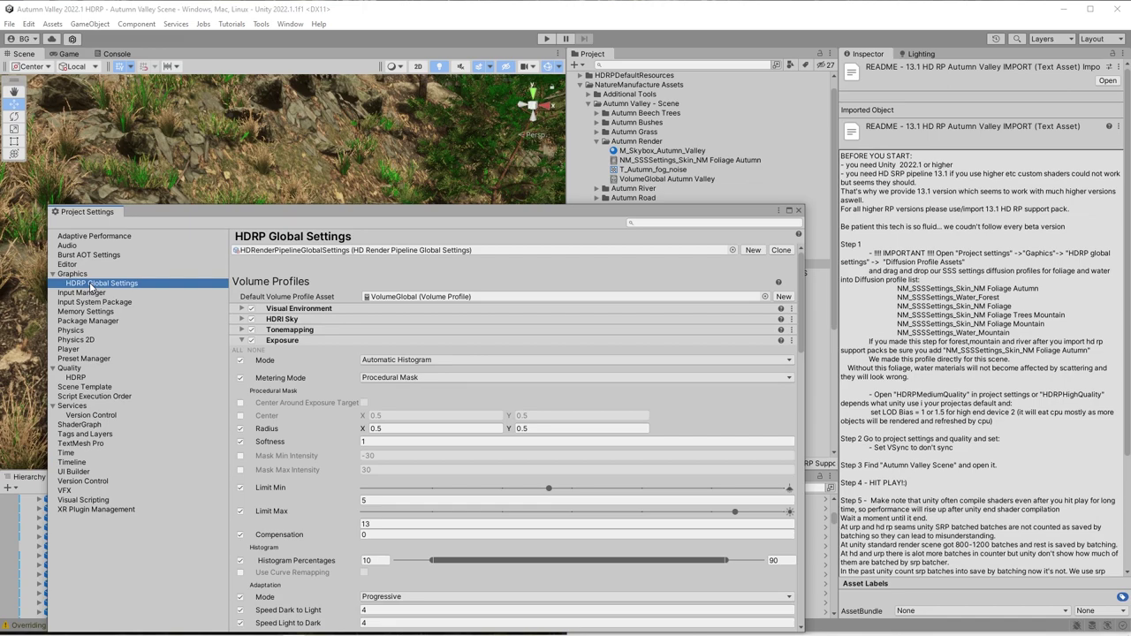
{"action": "left_click_drag", "start_coordinate": [265, 211], "coordinate": [110, 123]}
{"action": "scroll", "coordinate": [303, 443], "scroll_direction": "down", "scroll_amount": 20}
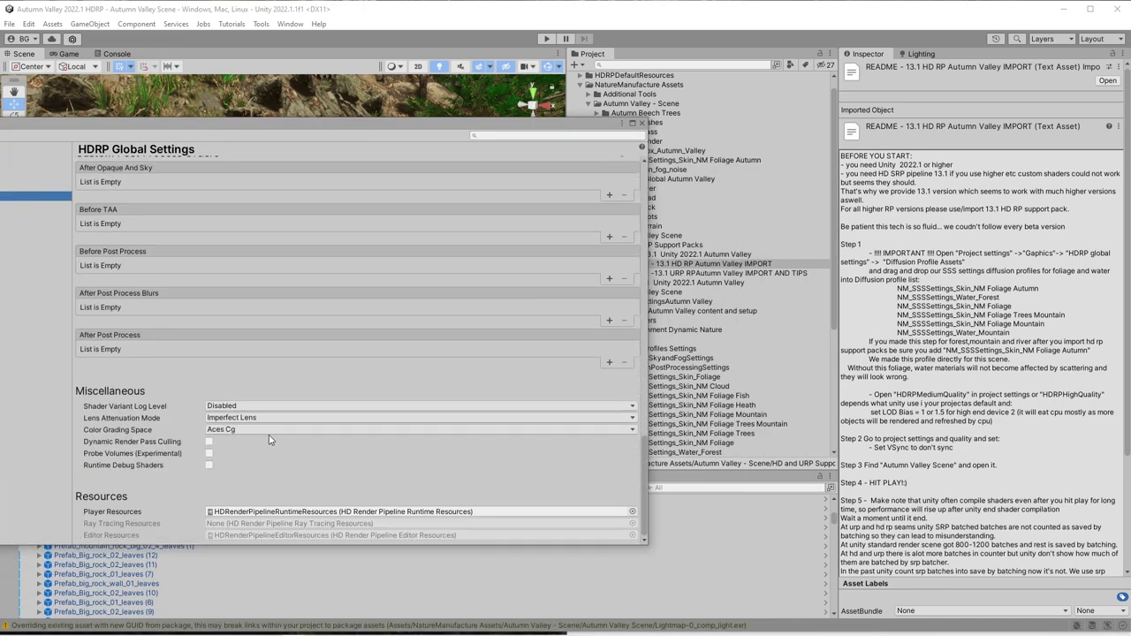
{"action": "scroll", "coordinate": [269, 435], "scroll_direction": "up", "scroll_amount": 15}
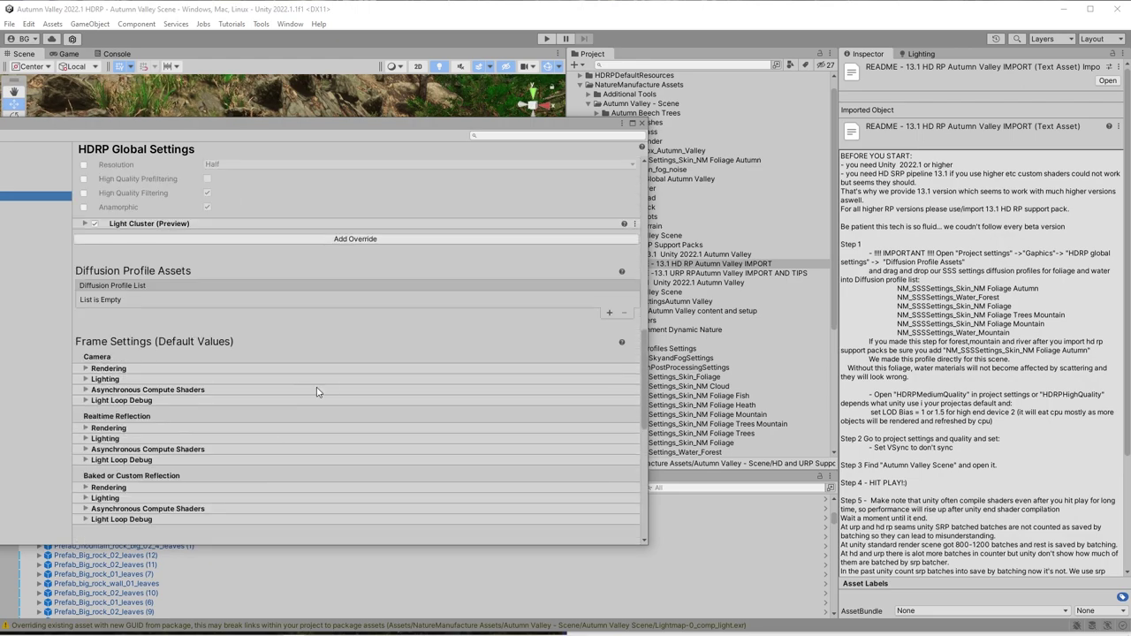
{"action": "left_click", "coordinate": [608, 312]}
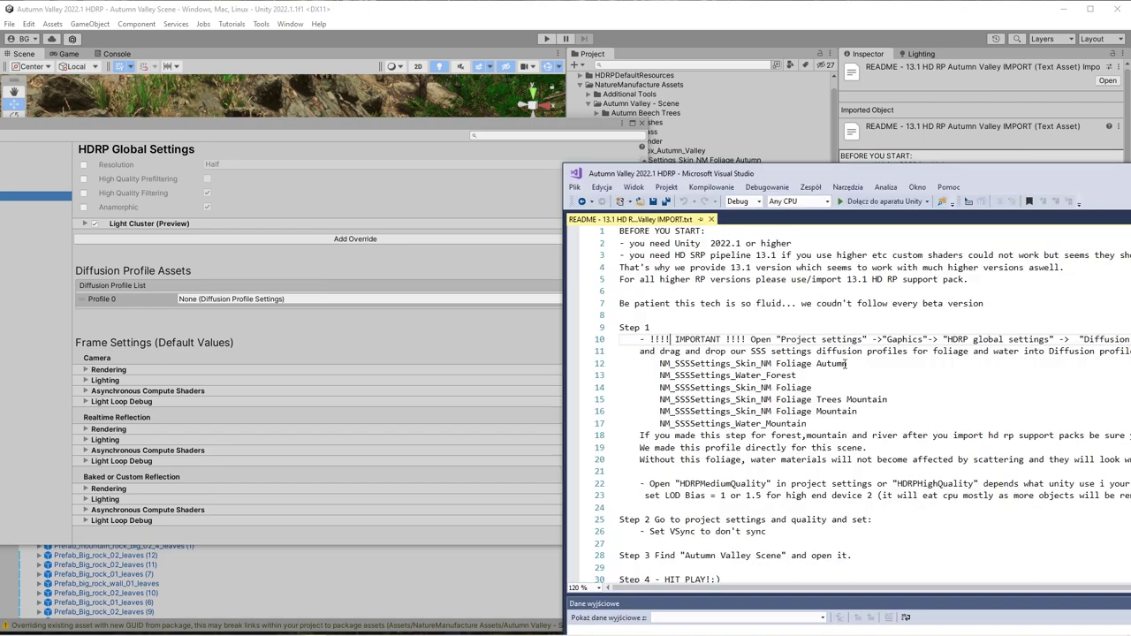
Assign NM_SSSSettings_Skin_NM Foliage Autumn to Profile 0 and add five more profile slots.
{"action": "left_click_drag", "start_coordinate": [845, 363], "coordinate": [660, 363]}
{"action": "key", "text": "ctrl+c"}
{"action": "left_click", "coordinate": [380, 286]}
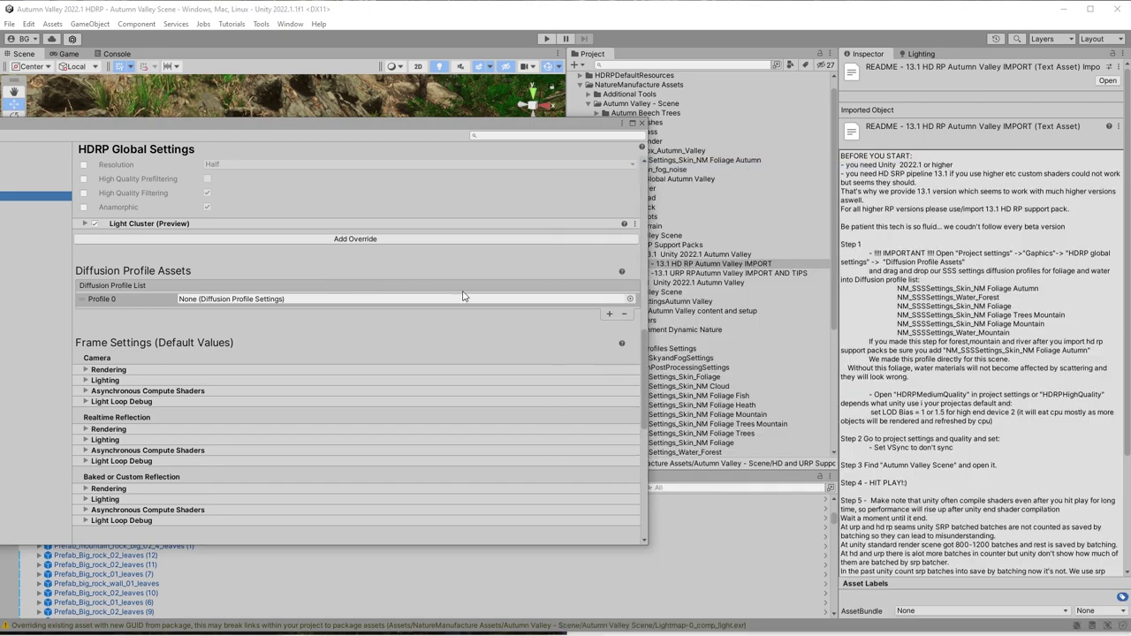
{"action": "left_click", "coordinate": [632, 299]}
{"action": "key", "text": "ctrl+v"}
{"action": "double_click", "coordinate": [702, 300]}
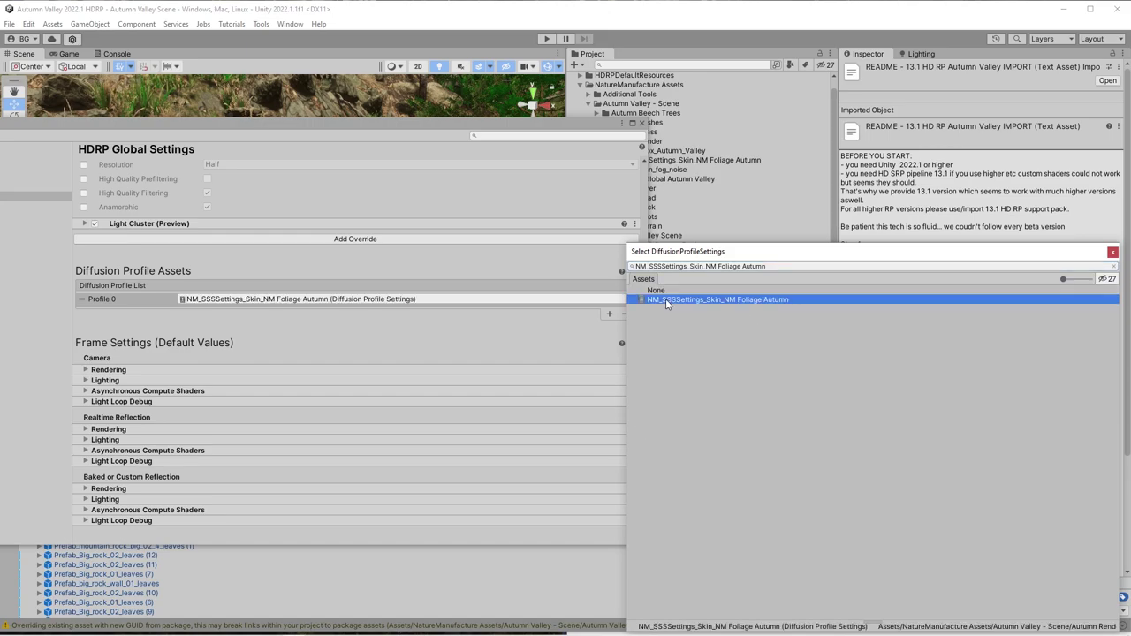
{"action": "left_click", "coordinate": [608, 315]}
{"action": "left_click", "coordinate": [609, 327]}
{"action": "left_click", "coordinate": [608, 342]}
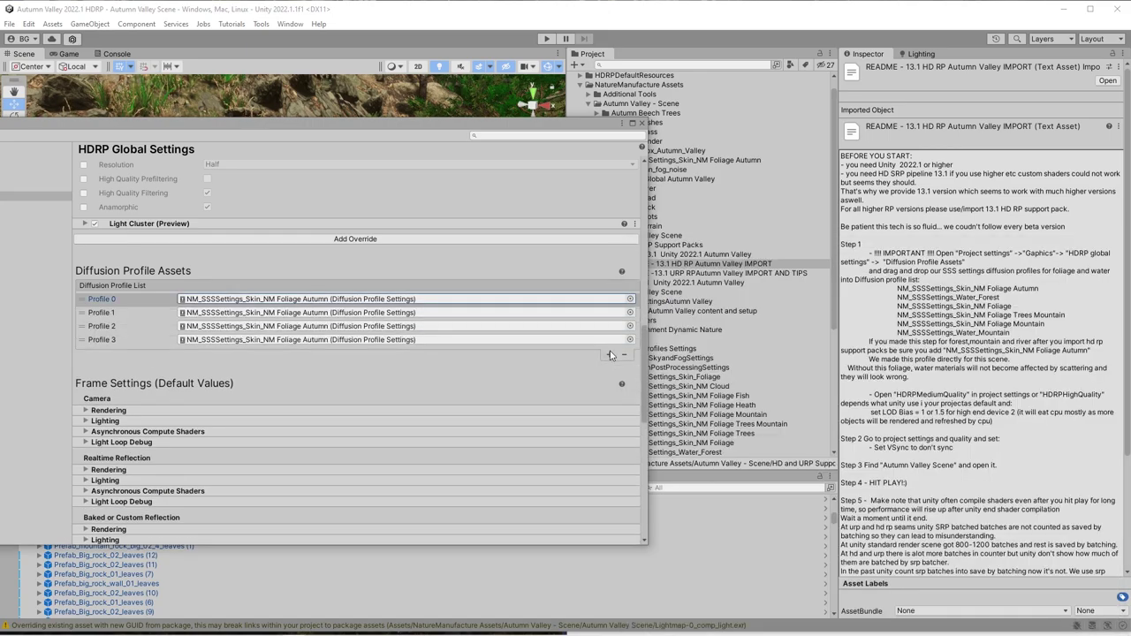
{"action": "left_click", "coordinate": [610, 355]}
{"action": "left_click", "coordinate": [610, 369]}
Assign NM_SSSSettings_Water_Forest, copied from the README, to Profile 1.
{"action": "key", "text": "alt+Tab"}
{"action": "left_click_drag", "start_coordinate": [823, 375], "coordinate": [720, 364]}
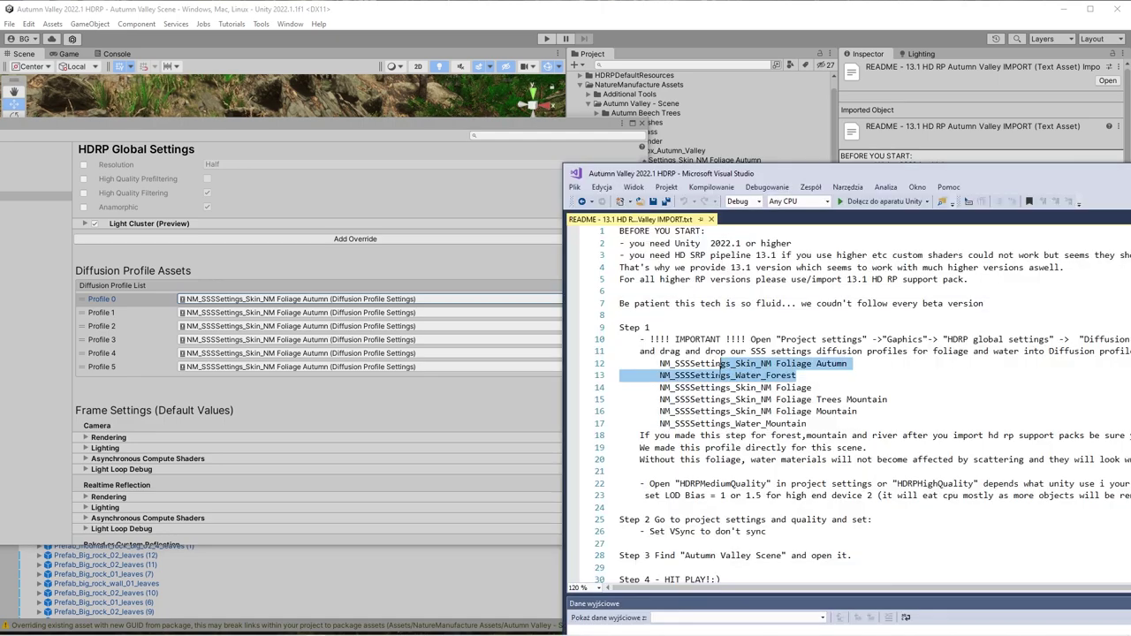
{"action": "left_click", "coordinate": [424, 313]}
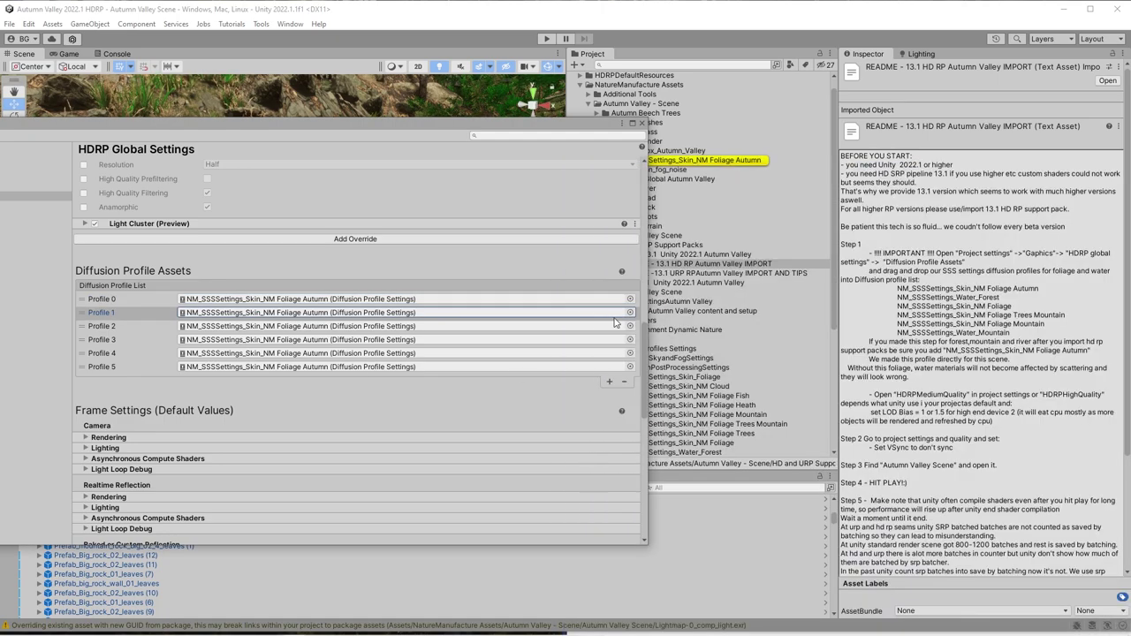
{"action": "left_click", "coordinate": [630, 313]}
{"action": "type", "text": "NM_SSSSettings_Water_Forest"}
{"action": "double_click", "coordinate": [883, 291]}
Assign NM_SSSSettings_Skin_NM Foliage to Profile 2.
{"action": "key", "text": "alt+Tab"}
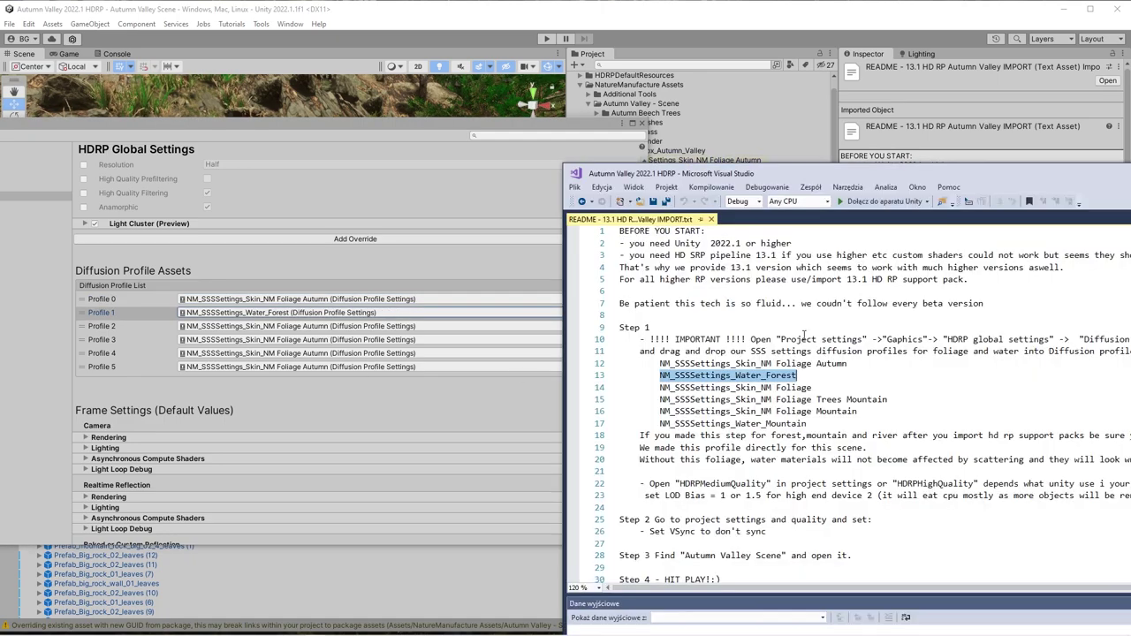
{"action": "left_click_drag", "start_coordinate": [814, 389], "coordinate": [658, 388]}
{"action": "key", "text": "ctrl+c"}
{"action": "key", "text": "alt+Tab"}
{"action": "left_click", "coordinate": [630, 326]}
{"action": "key", "text": "ctrl+v"}
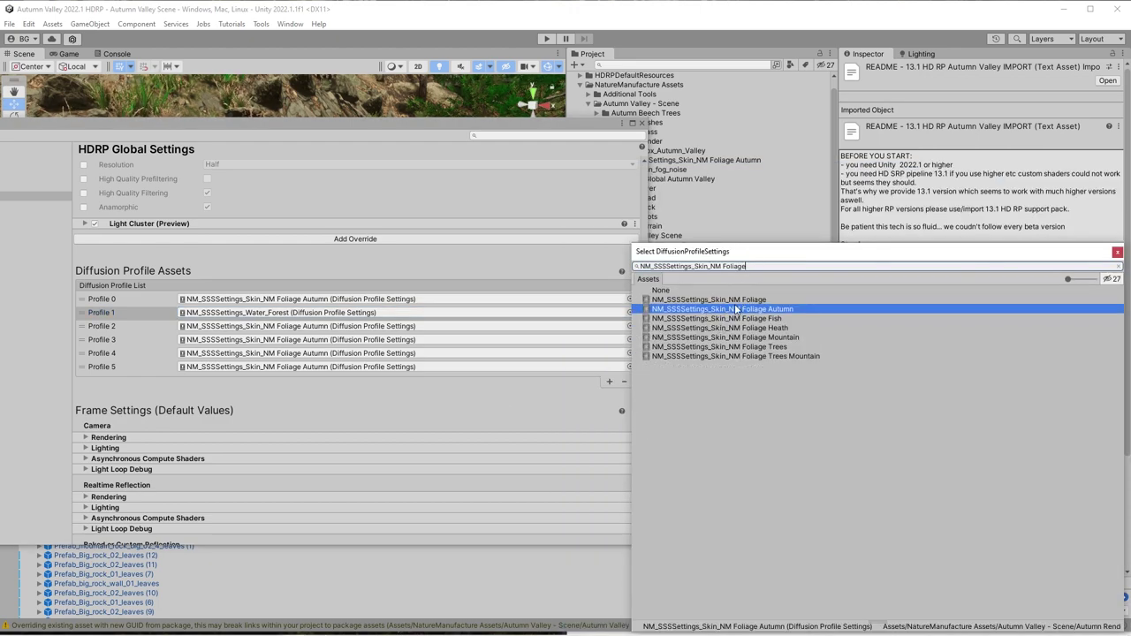
{"action": "double_click", "coordinate": [732, 301]}
Assign the Foliage Trees Mountain SSS settings profile to Profile 3.
{"action": "key", "text": "alt+Tab"}
{"action": "left_click_drag", "start_coordinate": [888, 399], "coordinate": [659, 399]}
{"action": "key", "text": "ctrl+c"}
{"action": "key", "text": "alt+Tab"}
{"action": "left_click", "coordinate": [630, 339]}
{"action": "key", "text": "ctrl+v"}
{"action": "double_click", "coordinate": [707, 301]}
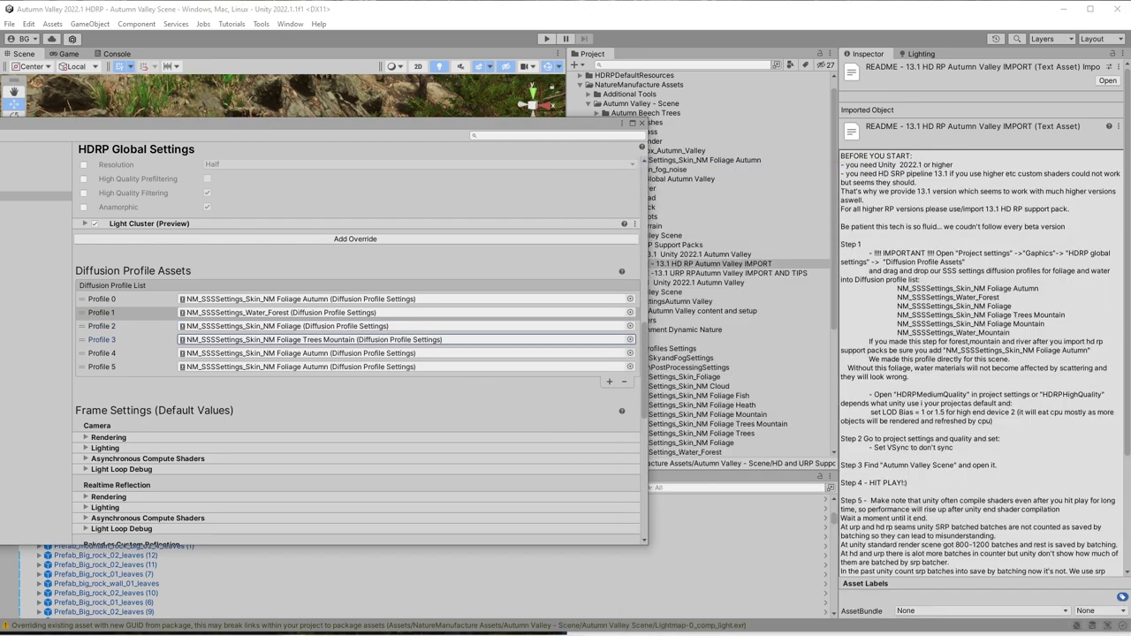
Assign NM_SSSSettings_Skin_NM Foliage Mountain to Profile 4.
{"action": "key", "text": "alt+Tab"}
{"action": "left_click_drag", "start_coordinate": [862, 420], "coordinate": [668, 411]}
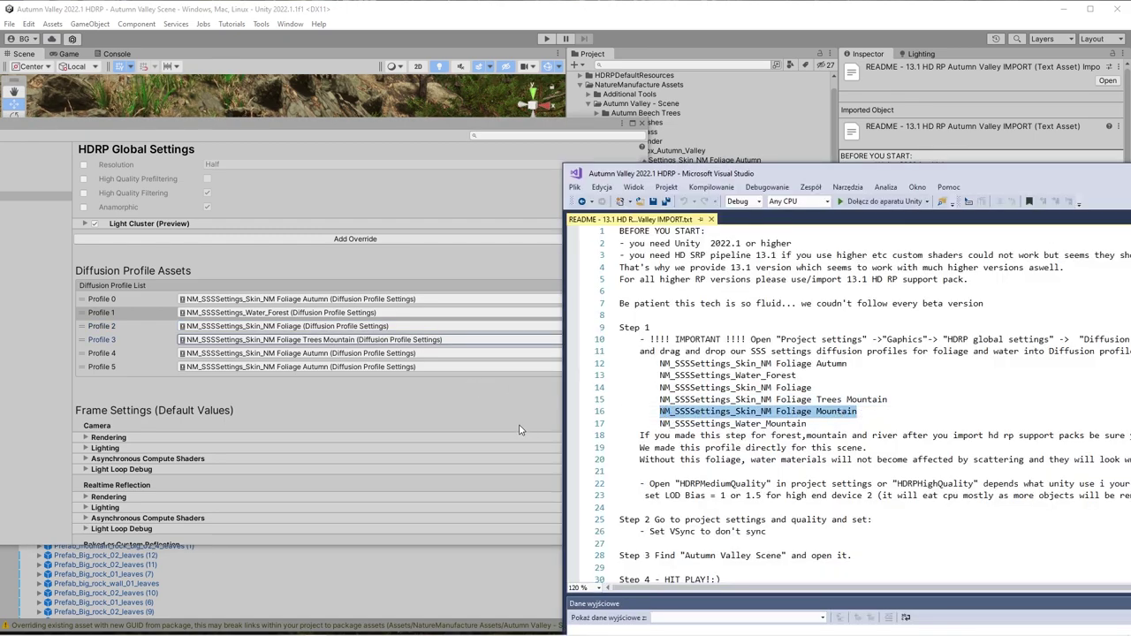
{"action": "key", "text": "ctrl+c"}
{"action": "key", "text": "alt+Tab"}
{"action": "left_click", "coordinate": [631, 354]}
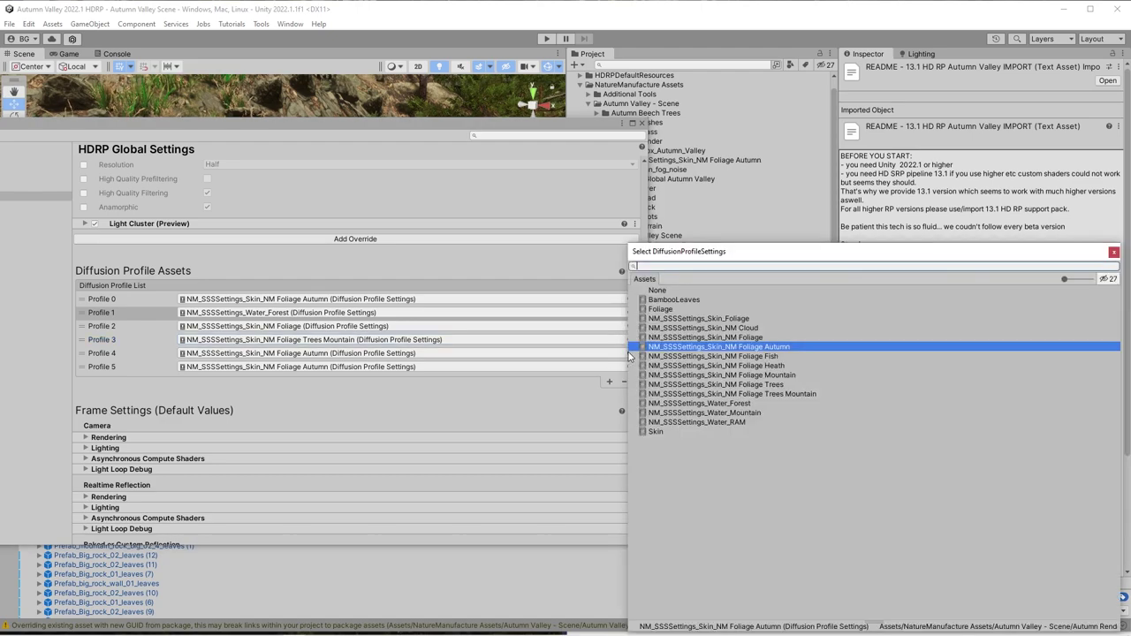
{"action": "key", "text": "ctrl+v"}
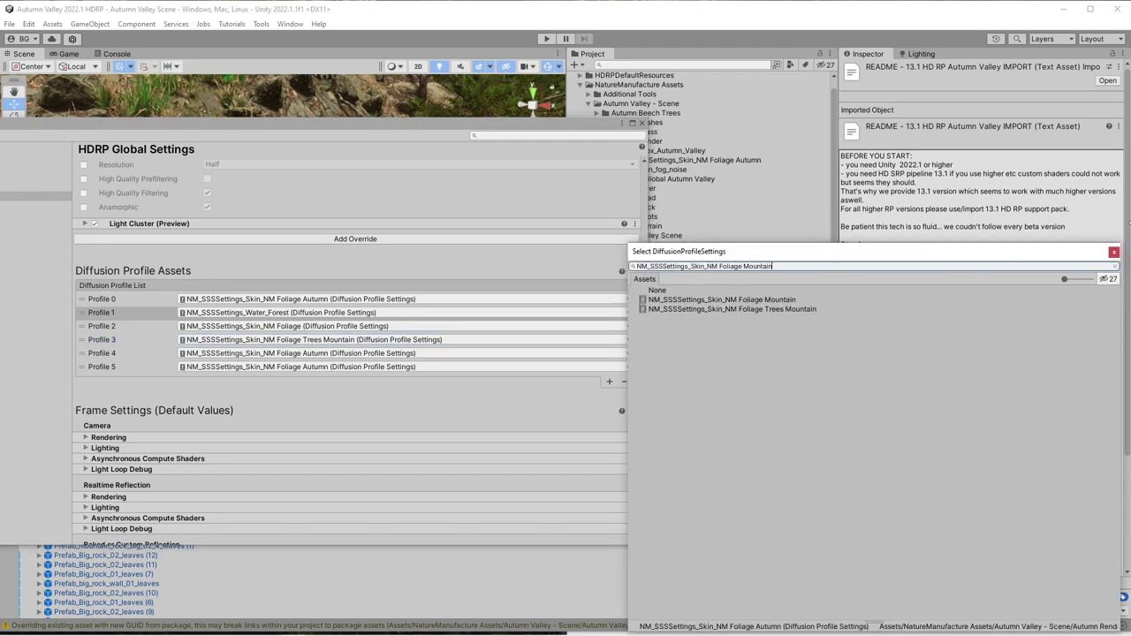
{"action": "key", "text": "alt+Tab"}
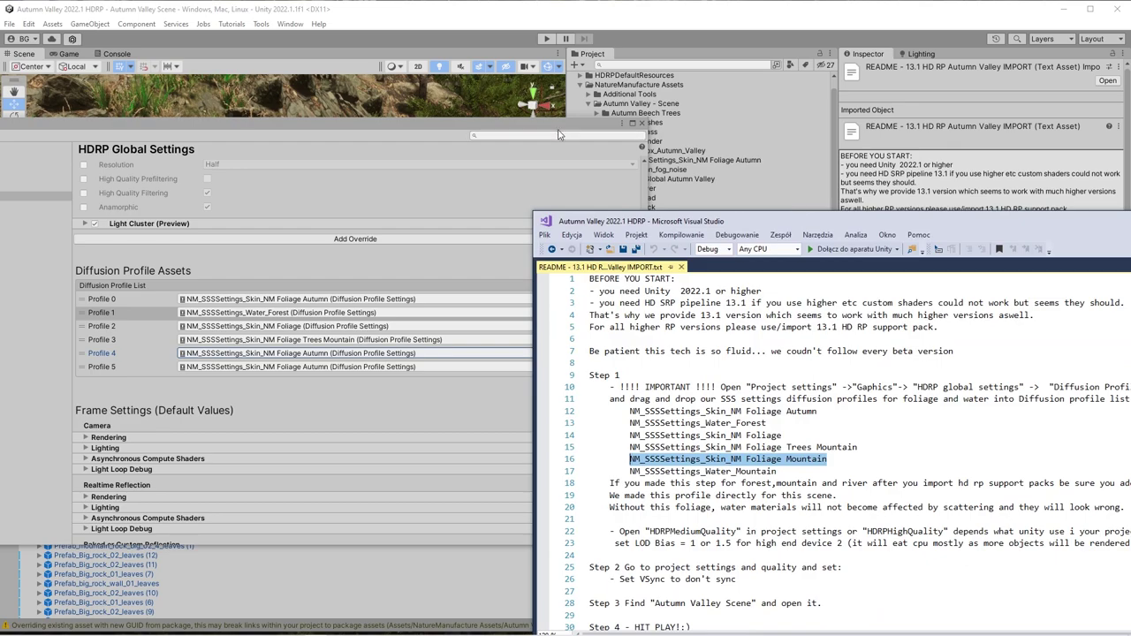
{"action": "key", "text": "alt+Tab"}
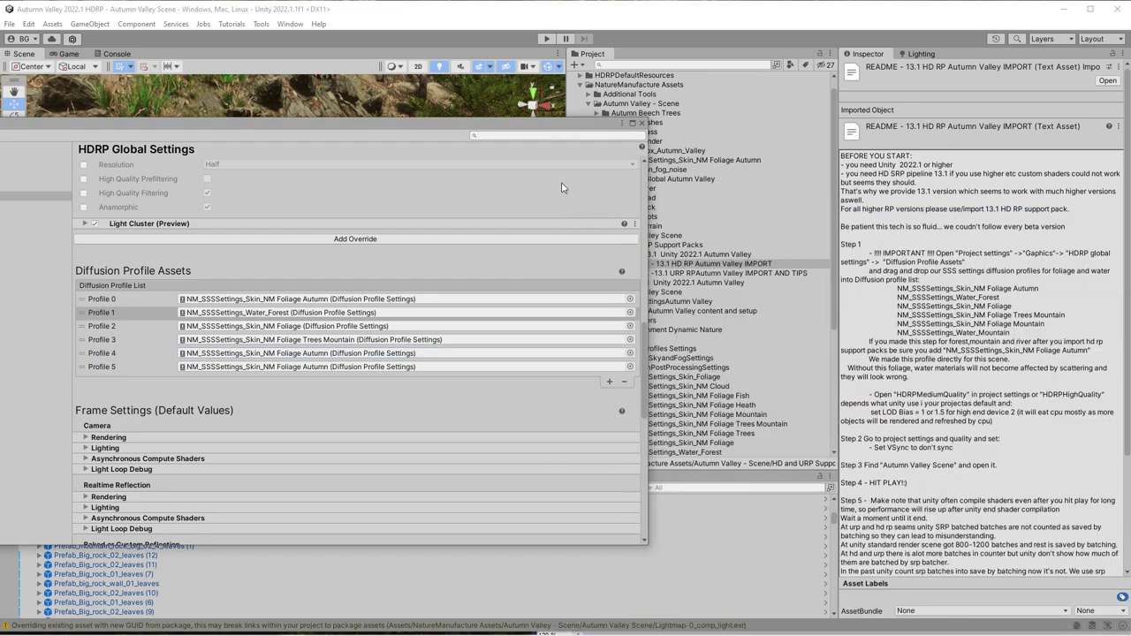
{"action": "left_click", "coordinate": [630, 354]}
{"action": "key", "text": "ctrl+v"}
{"action": "double_click", "coordinate": [737, 300]}
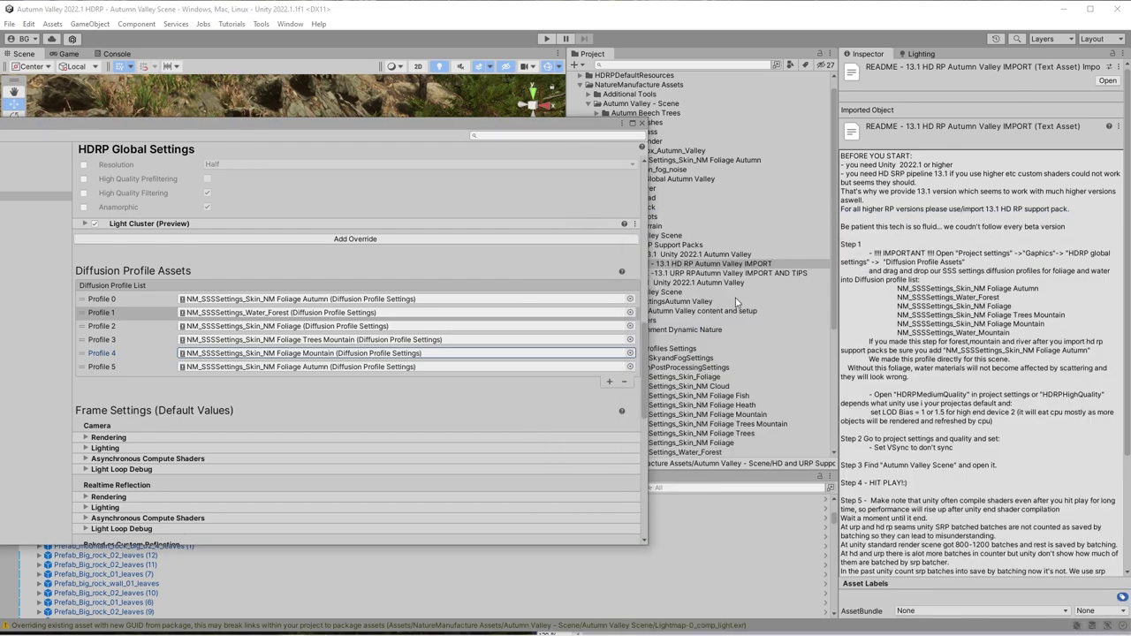
Assign NM_SSSSettings_Water_Mountain to Profile 5.
{"action": "key", "text": "alt+Tab"}
{"action": "key", "text": "Down"}
{"action": "key", "text": "shift+Home"}
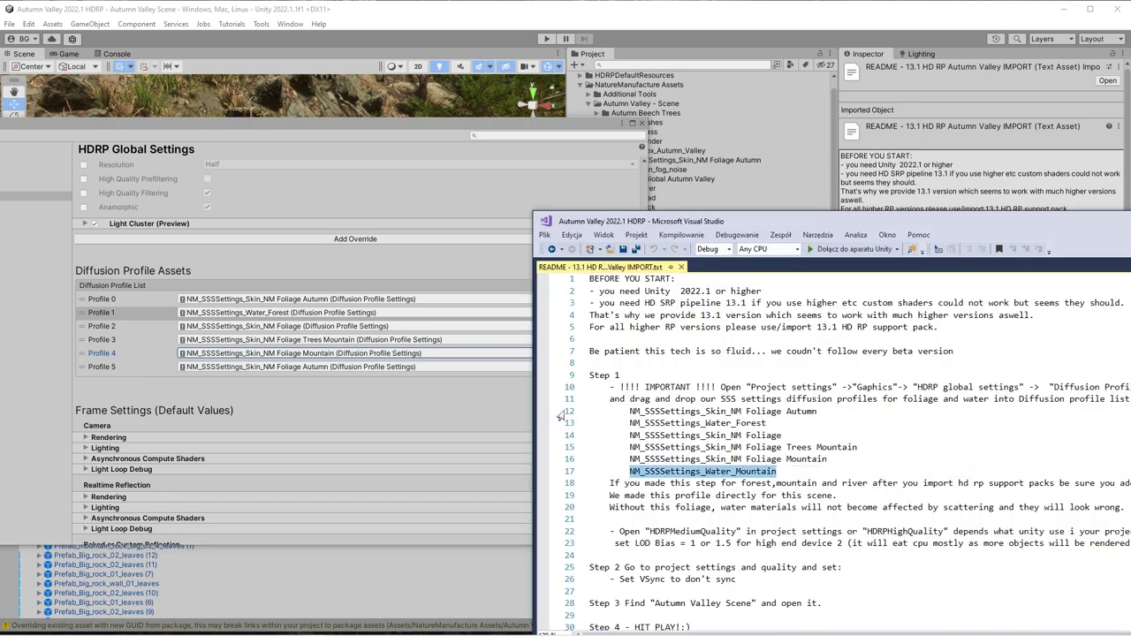
{"action": "key", "text": "ctrl+c"}
{"action": "key", "text": "alt+Tab"}
{"action": "left_click", "coordinate": [630, 367]}
{"action": "key", "text": "ctrl+v"}
{"action": "double_click", "coordinate": [709, 302]}
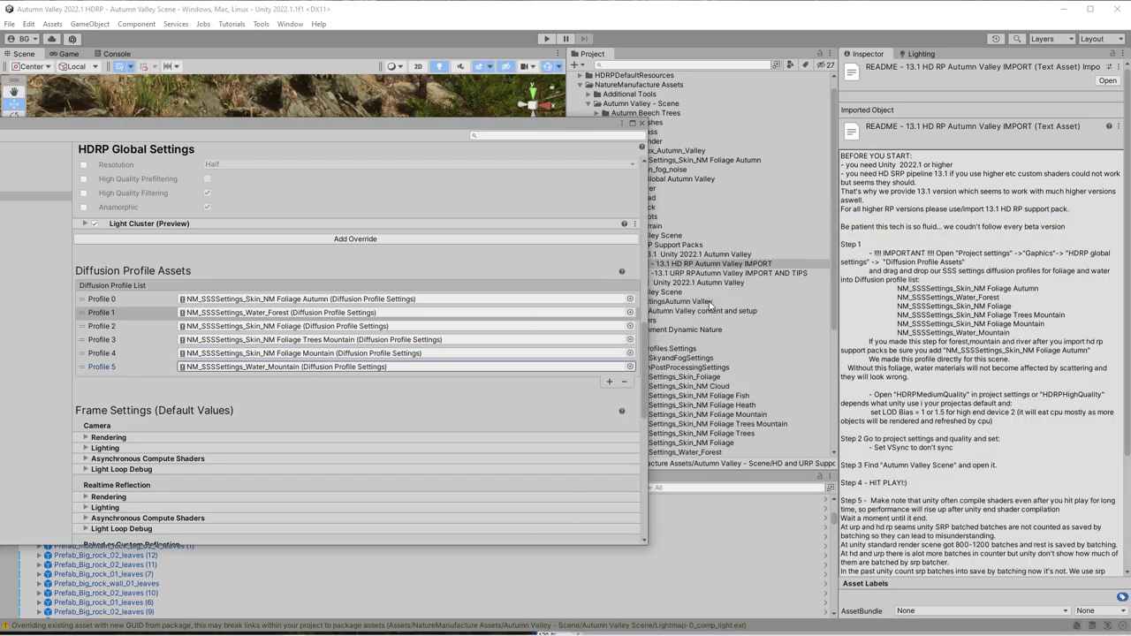
Rearrange the Project Settings and README windows so both are visible.
{"action": "left_click_drag", "start_coordinate": [495, 131], "coordinate": [611, 364]}
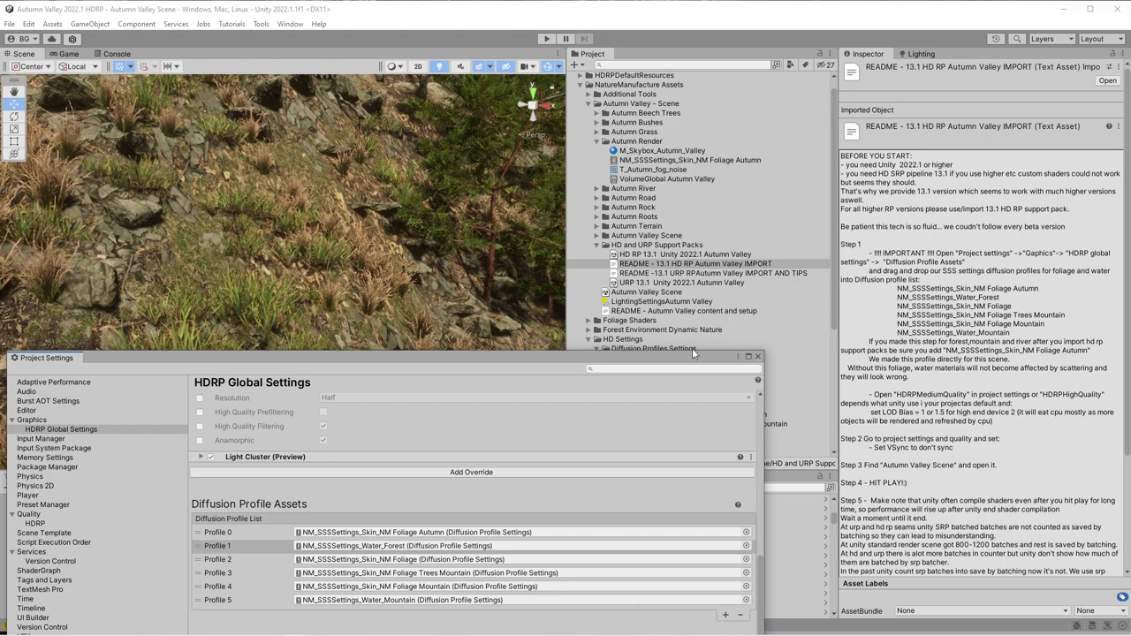
{"action": "left_click_drag", "start_coordinate": [758, 361], "coordinate": [719, 177]}
{"action": "key", "text": "alt+Tab"}
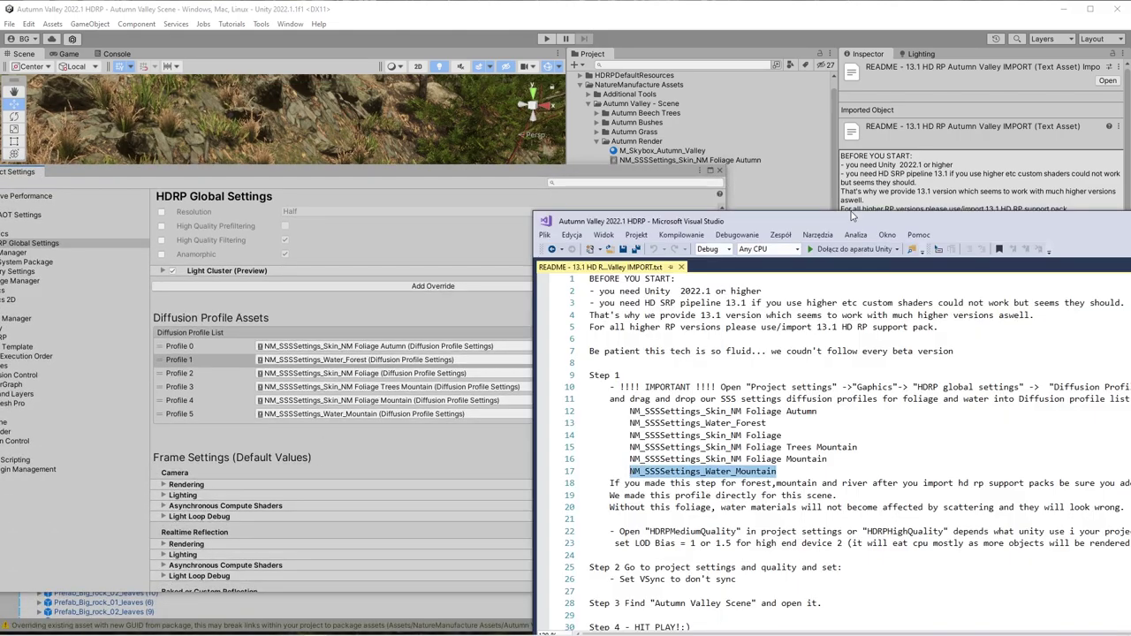
{"action": "scroll", "coordinate": [629, 382], "scroll_direction": "down", "scroll_amount": 1}
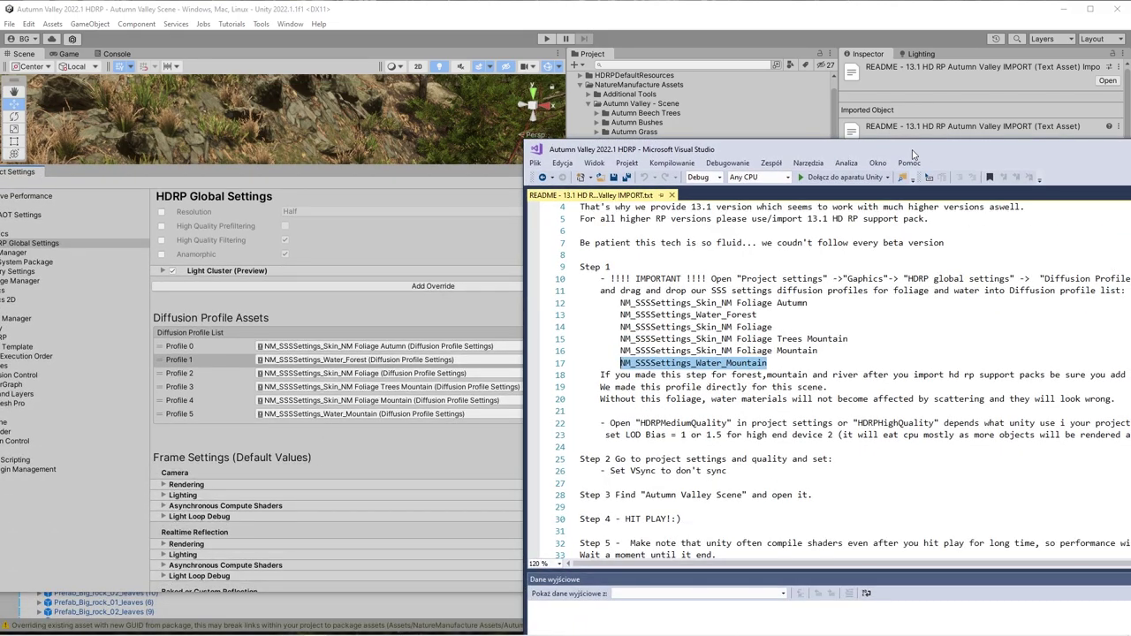
{"action": "left_click_drag", "start_coordinate": [913, 154], "coordinate": [845, 156]}
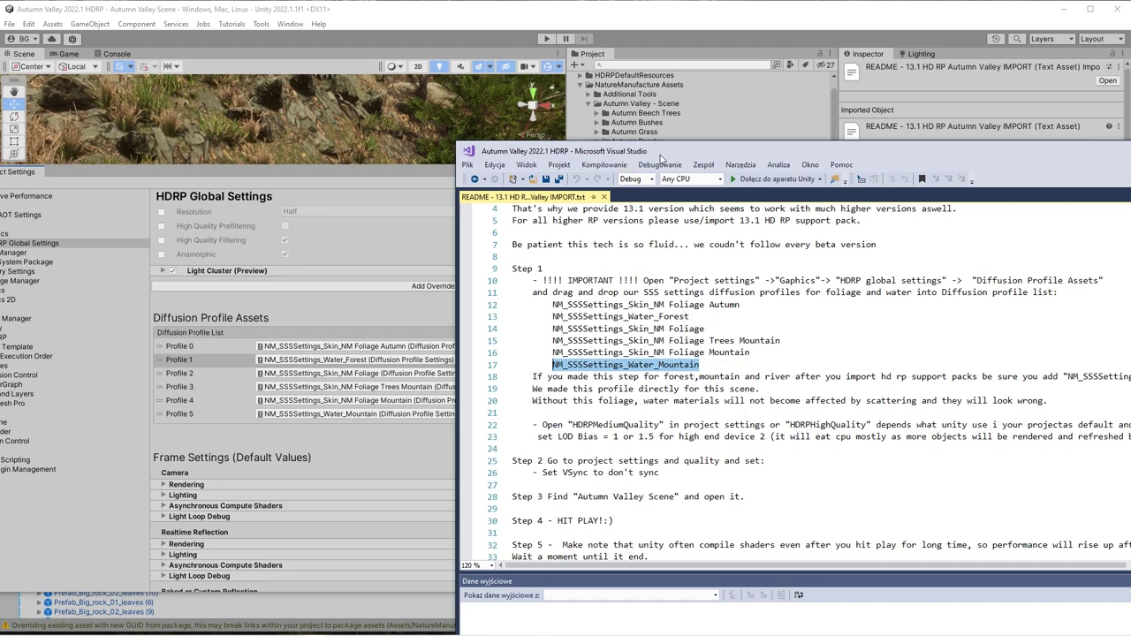
{"action": "left_click_drag", "start_coordinate": [692, 153], "coordinate": [906, 159]}
{"action": "left_click_drag", "start_coordinate": [314, 173], "coordinate": [490, 107]}
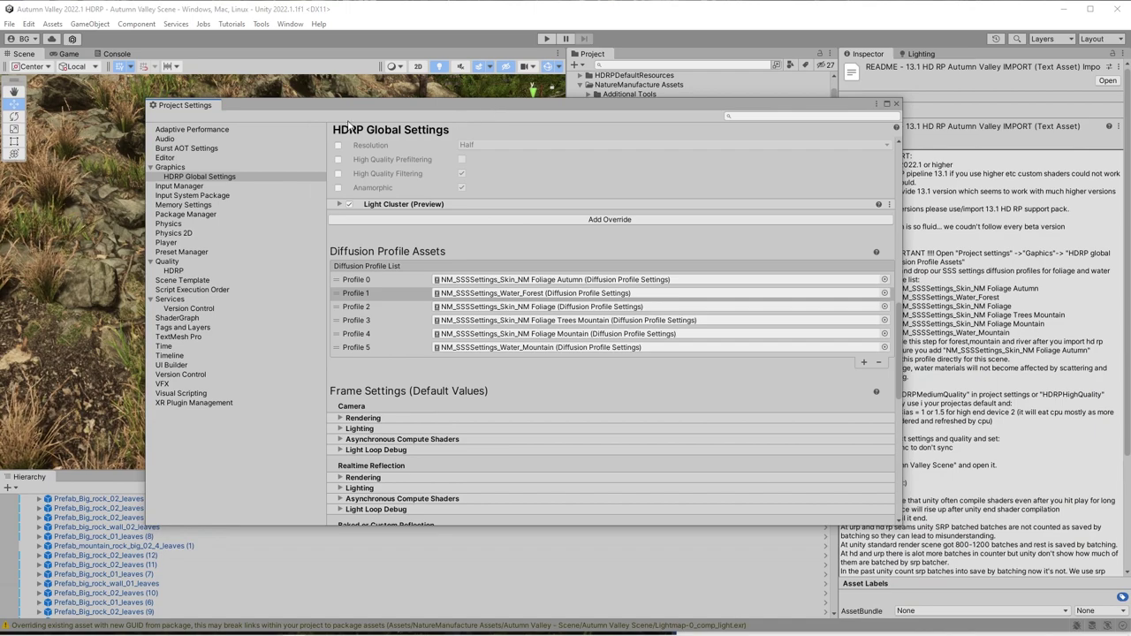
Open the HDRPMediumQuality asset under Project Settings Quality > HDRP.
{"action": "left_click", "coordinate": [171, 168]}
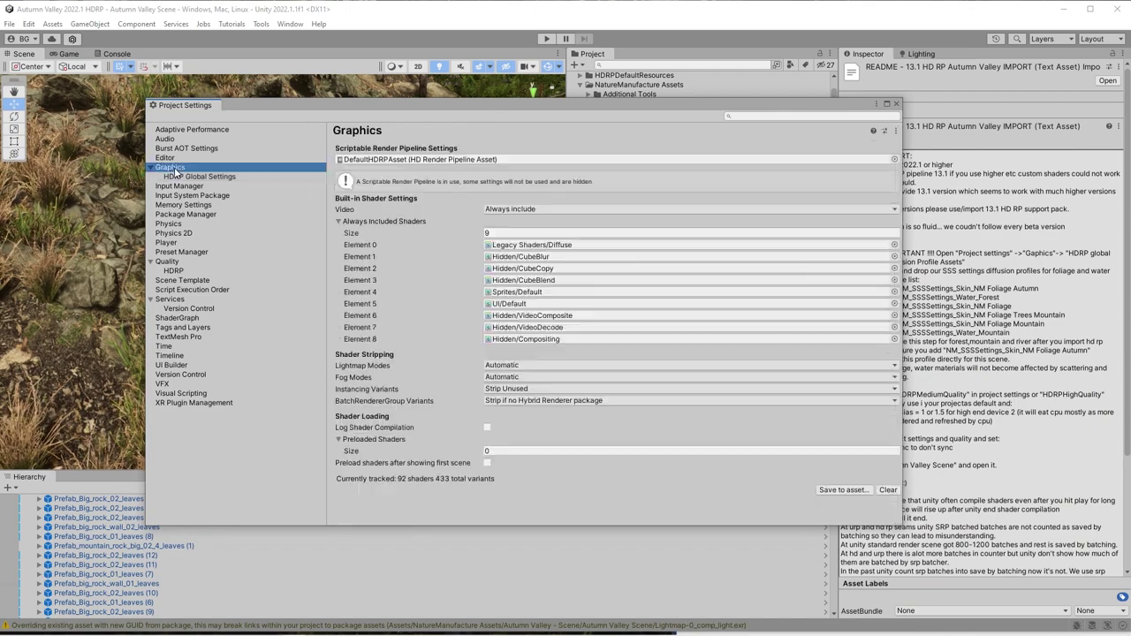
{"action": "left_click", "coordinate": [174, 262]}
{"action": "scroll", "coordinate": [516, 353], "scroll_direction": "down", "scroll_amount": 1}
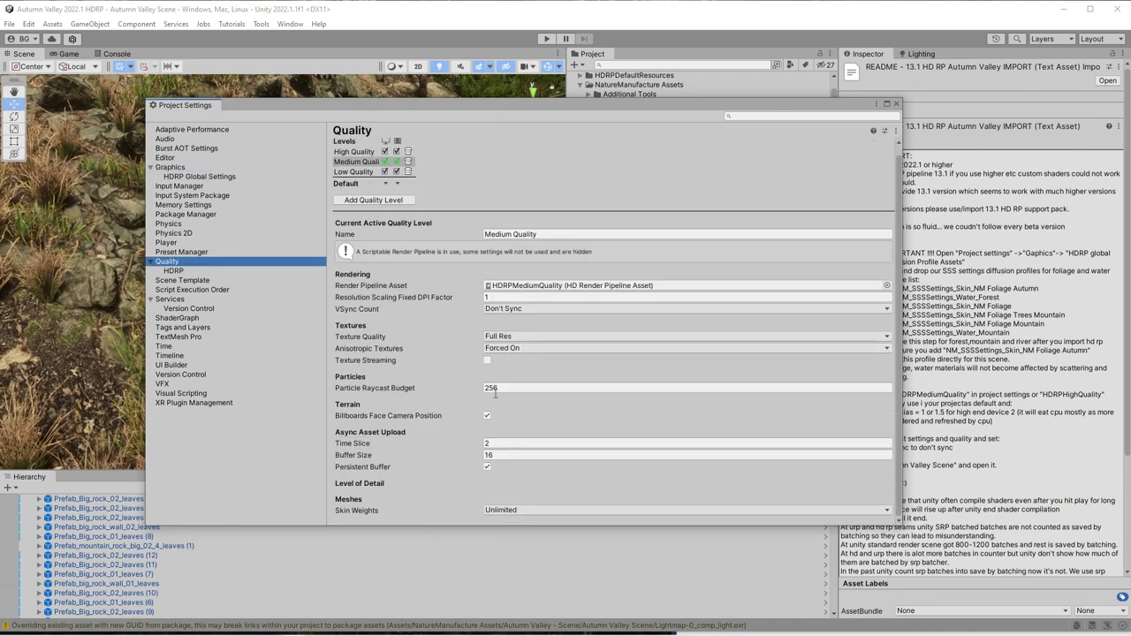
{"action": "left_click", "coordinate": [173, 272]}
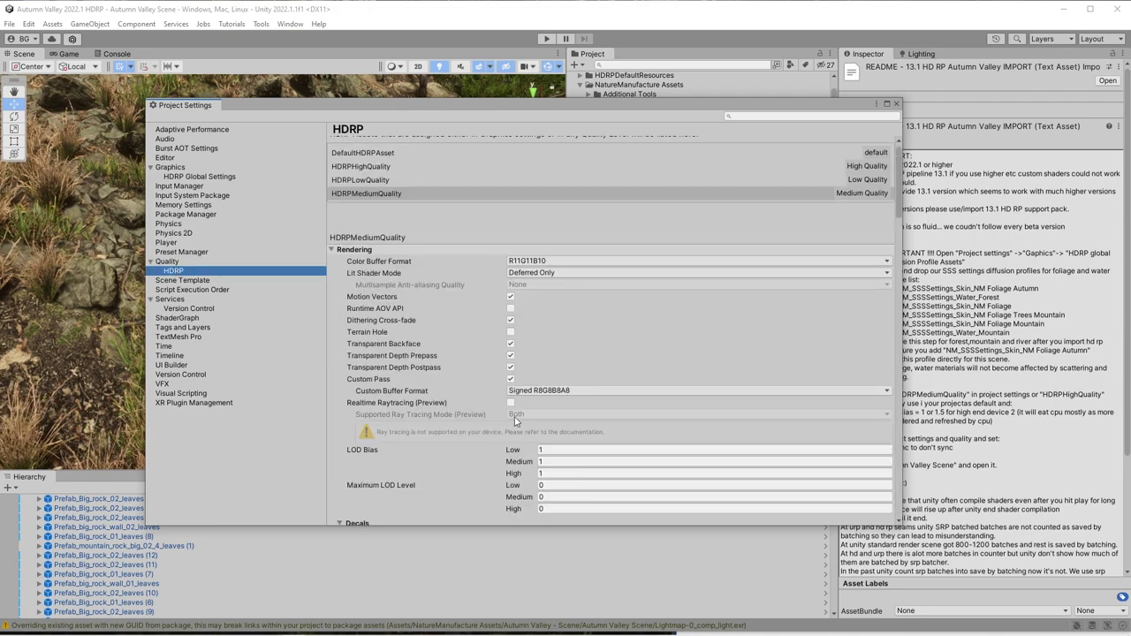
Set the LOD Bias for Low, Medium and High to 1.5.
{"action": "left_click", "coordinate": [555, 450]}
{"action": "type", "text": ".5"}
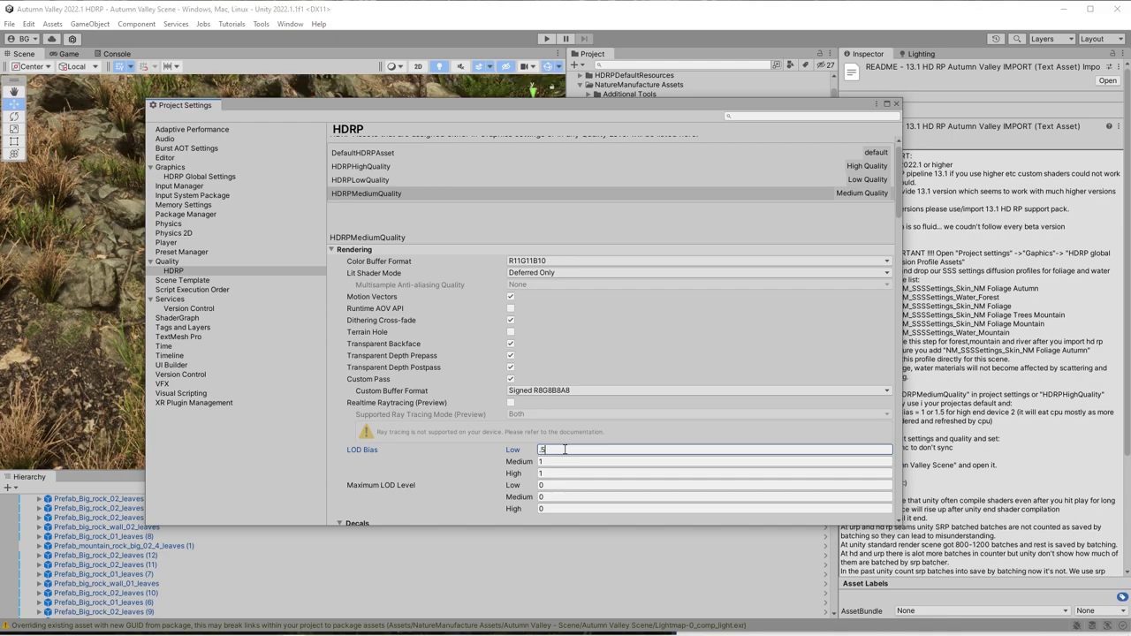
{"action": "key", "text": "BackSpace"}
{"action": "key", "text": "BackSpace"}
{"action": "type", "text": "1"}
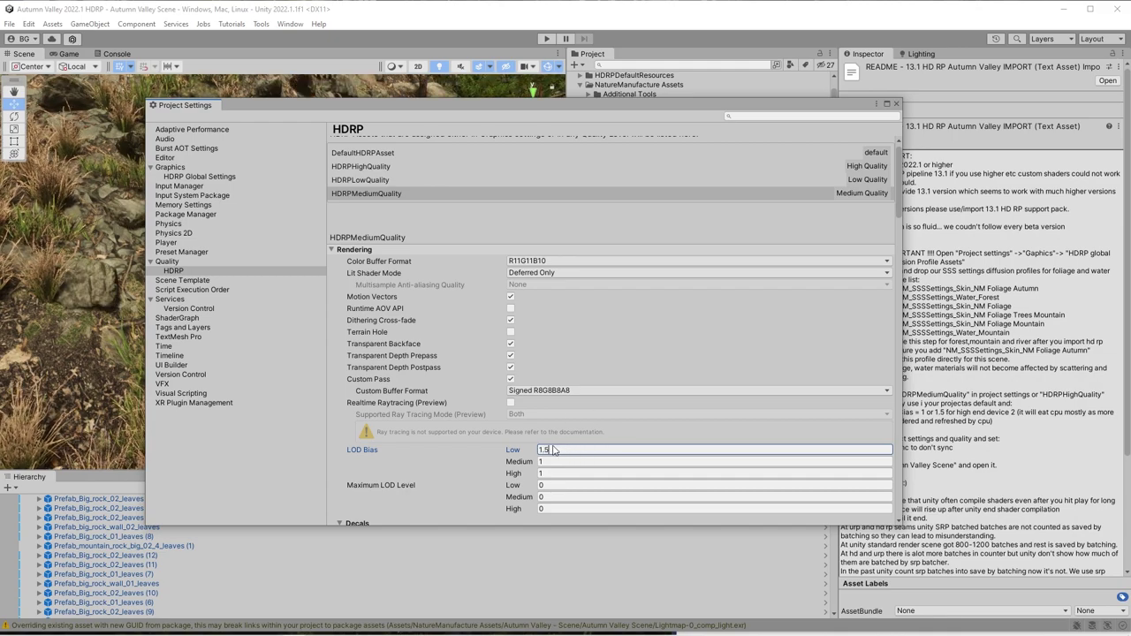
{"action": "left_click", "coordinate": [559, 462]}
{"action": "type", "text": "1.5"}
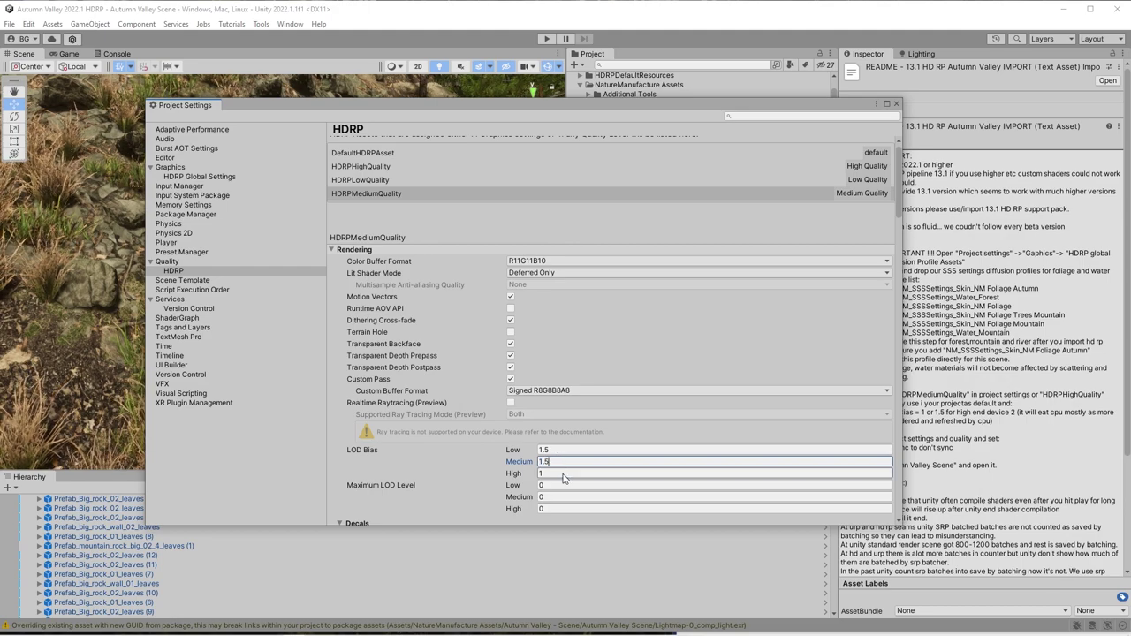
{"action": "left_click", "coordinate": [564, 475]}
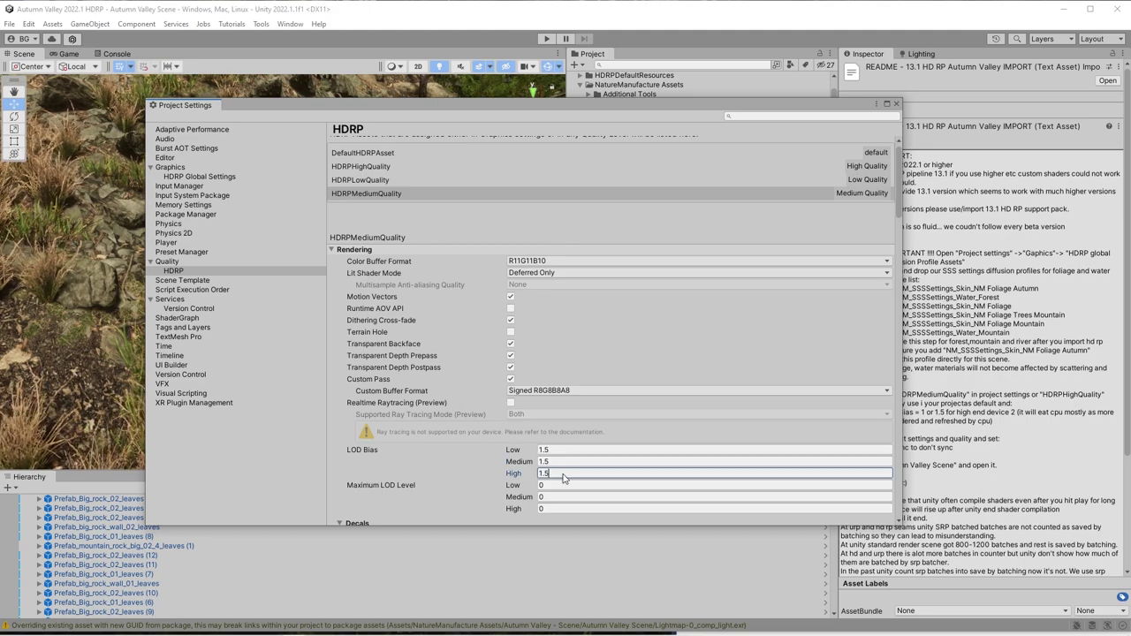
{"action": "type", "text": "1.5"}
{"action": "scroll", "coordinate": [564, 477], "scroll_direction": "down", "scroll_amount": 1}
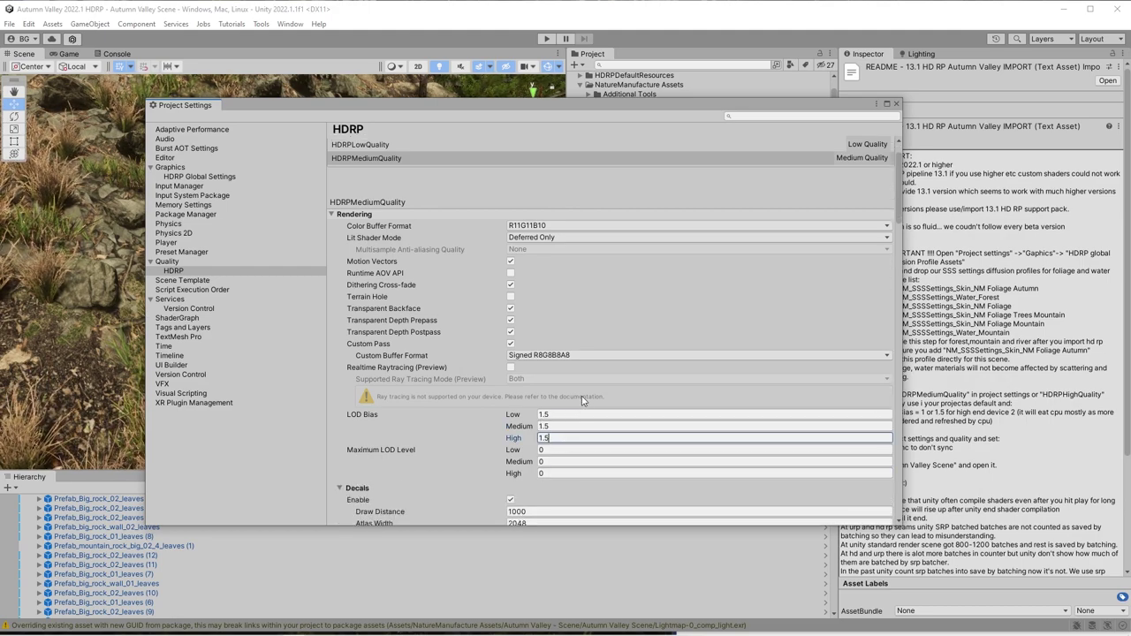
{"action": "scroll", "coordinate": [571, 391], "scroll_direction": "down", "scroll_amount": 1}
{"action": "scroll", "coordinate": [530, 320], "scroll_direction": "up", "scroll_amount": 2}
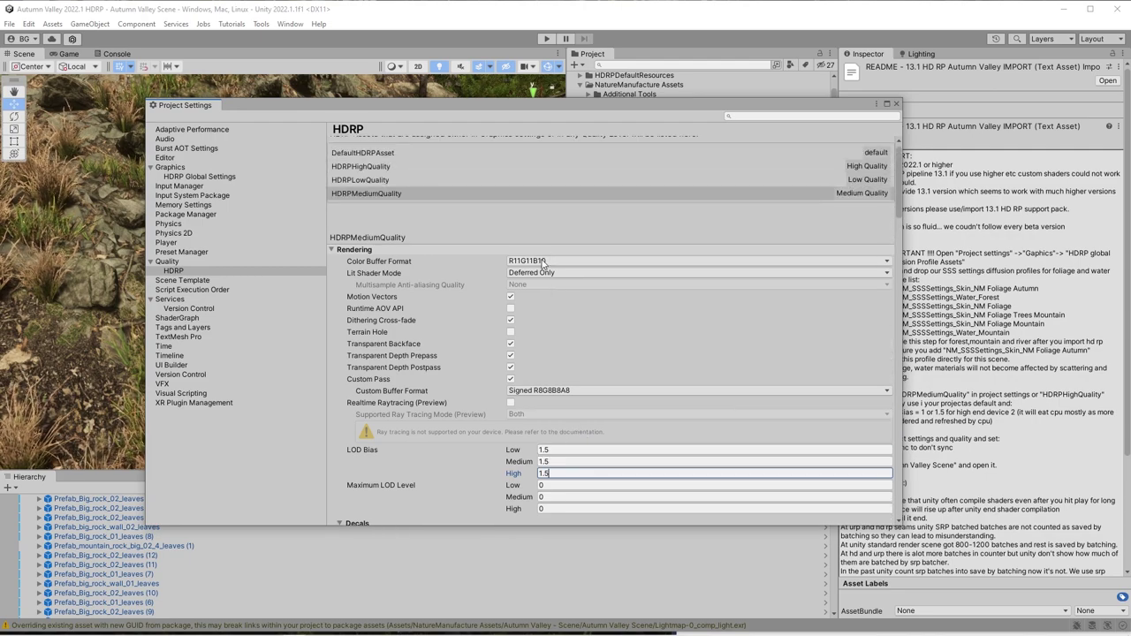
{"action": "scroll", "coordinate": [485, 245], "scroll_direction": "up", "scroll_amount": 1}
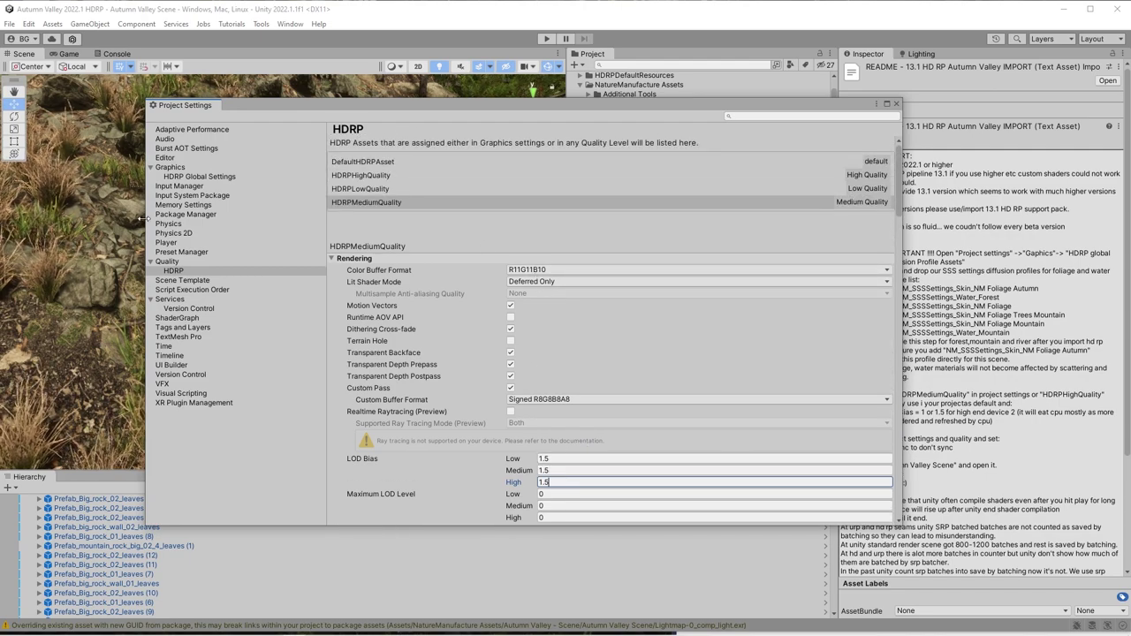
Set the quality level's VSync Count to Don't Sync.
{"action": "left_click", "coordinate": [168, 262]}
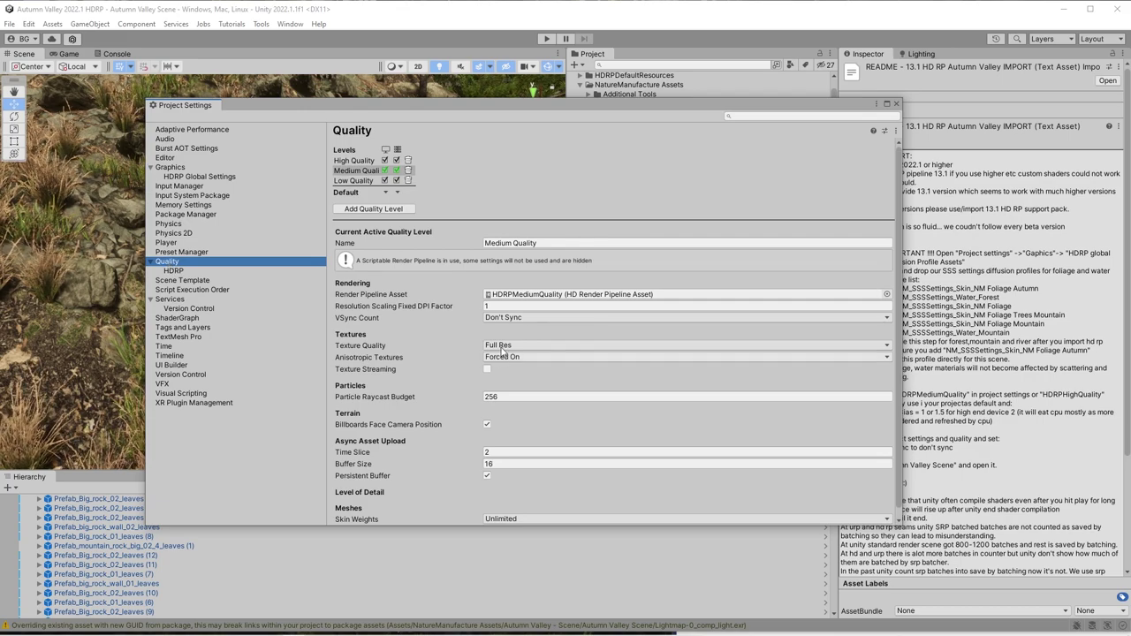
{"action": "left_click", "coordinate": [505, 318]}
{"action": "left_click", "coordinate": [506, 332]}
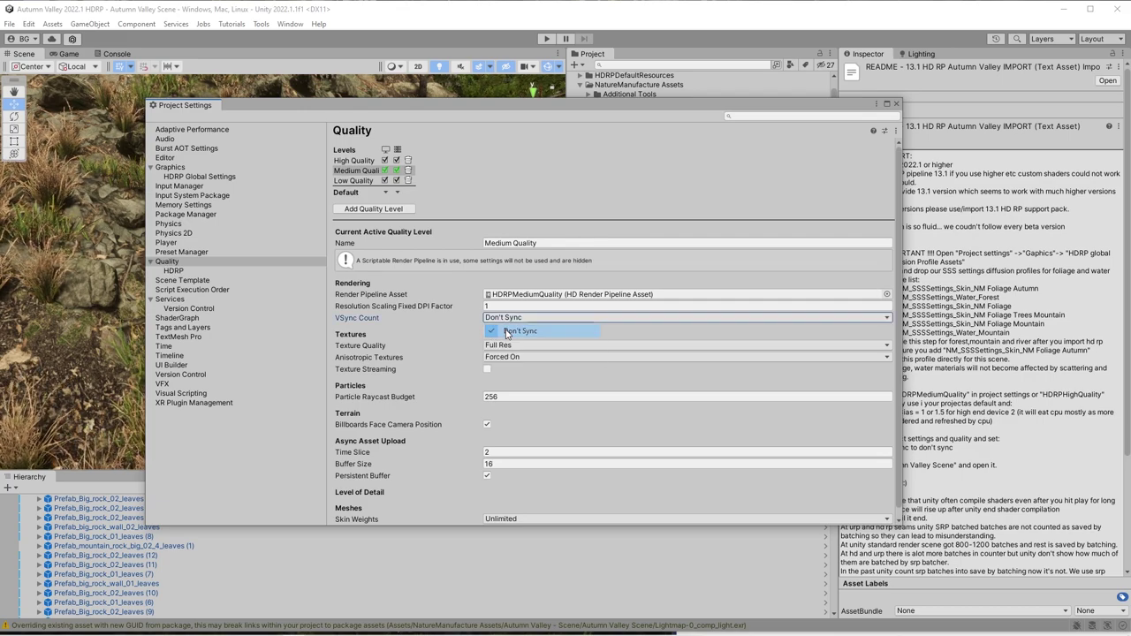
Check the next README instructions, then close the Project Settings window.
{"action": "key", "text": "alt+Tab"}
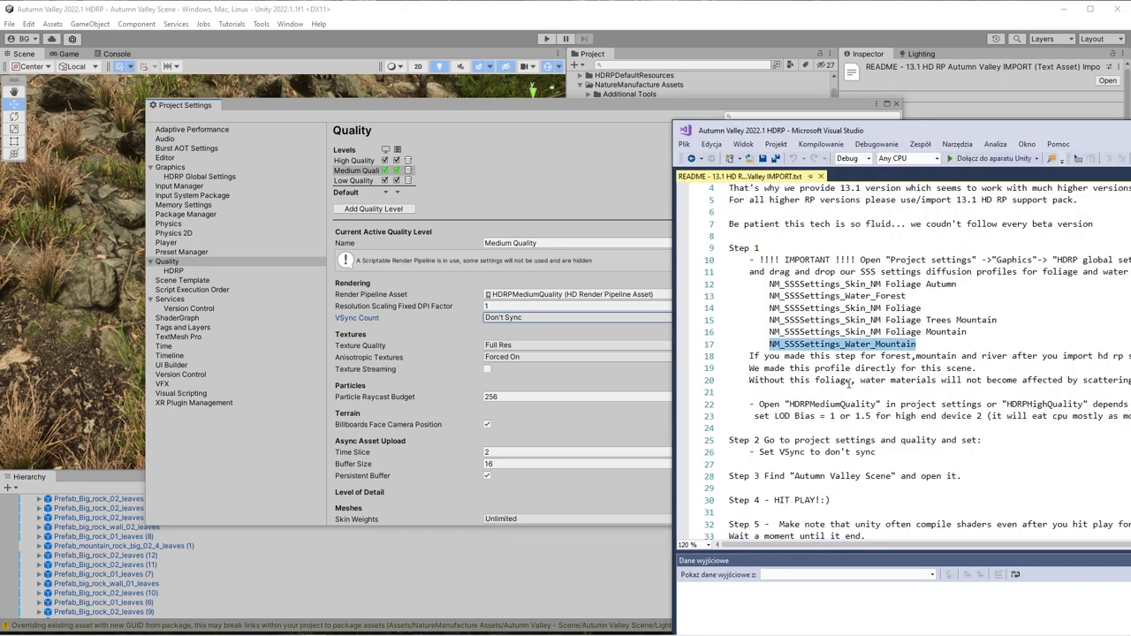
{"action": "scroll", "coordinate": [850, 383], "scroll_direction": "down", "scroll_amount": 3}
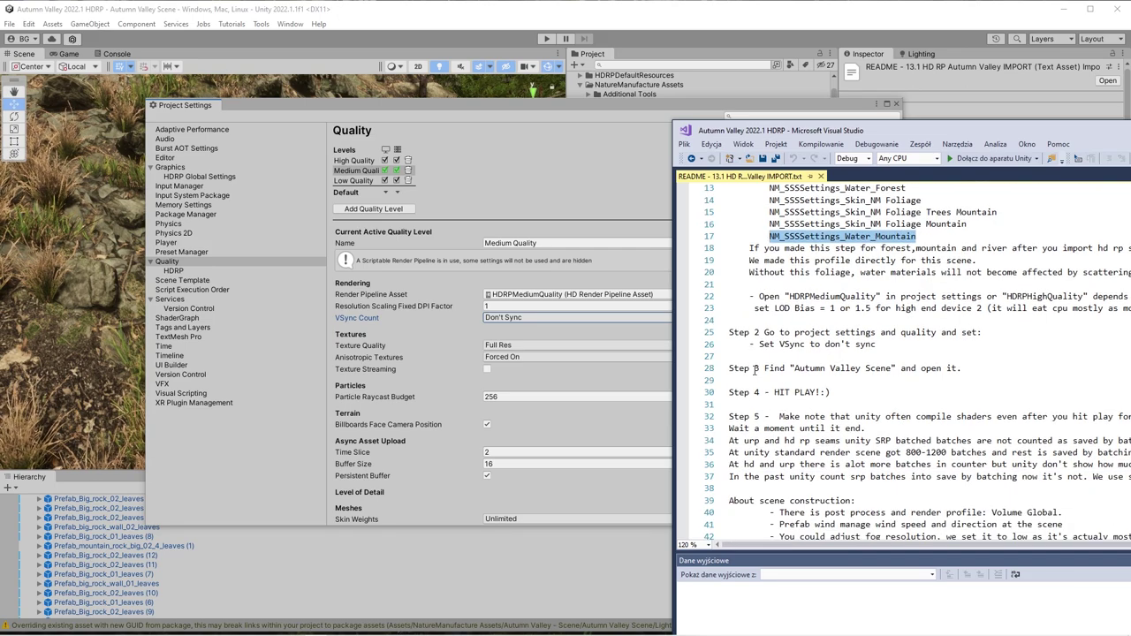
{"action": "scroll", "coordinate": [764, 368], "scroll_direction": "down", "scroll_amount": 1}
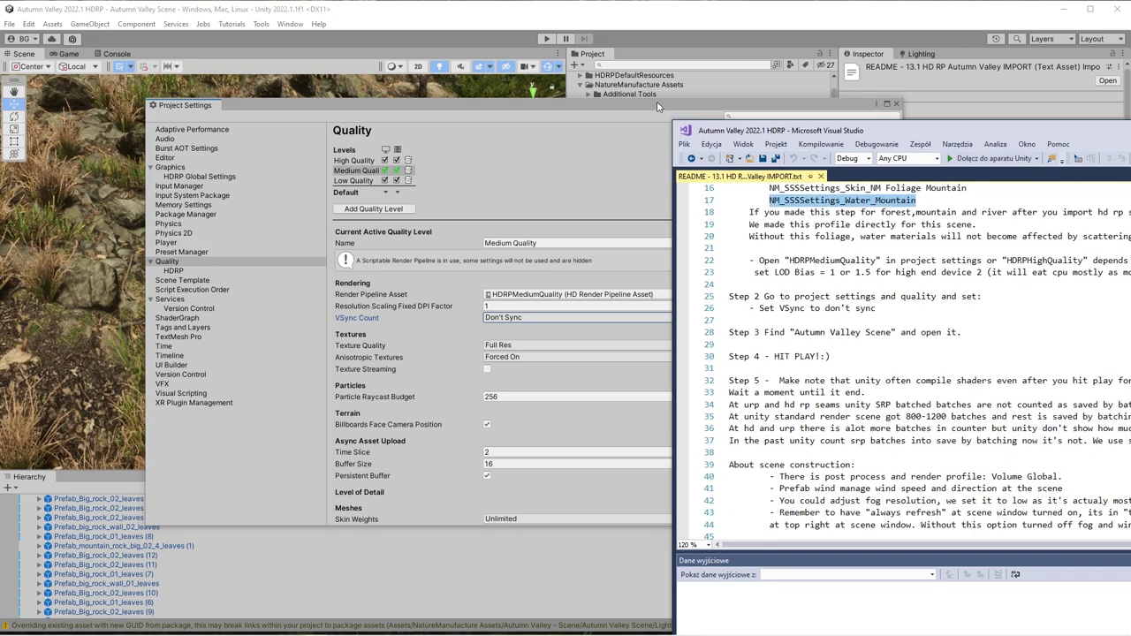
{"action": "left_click", "coordinate": [657, 106]}
{"action": "left_click", "coordinate": [896, 103]}
{"action": "key", "text": "alt+Tab"}
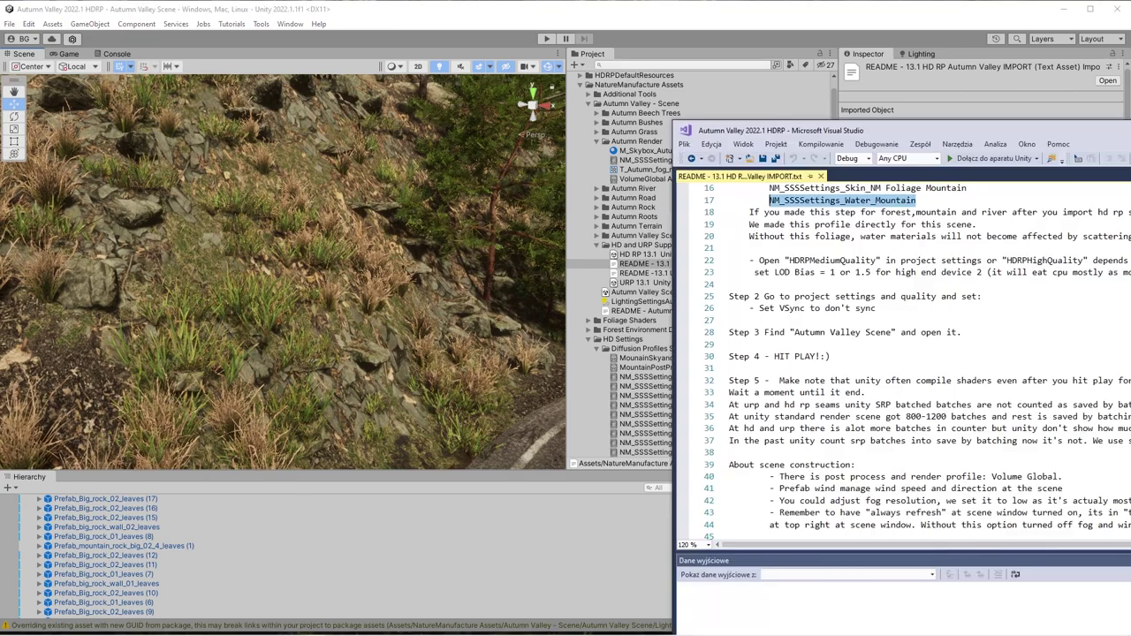
Fly the Scene view down to the autumn asphalt road.
{"action": "key", "text": "alt+Tab"}
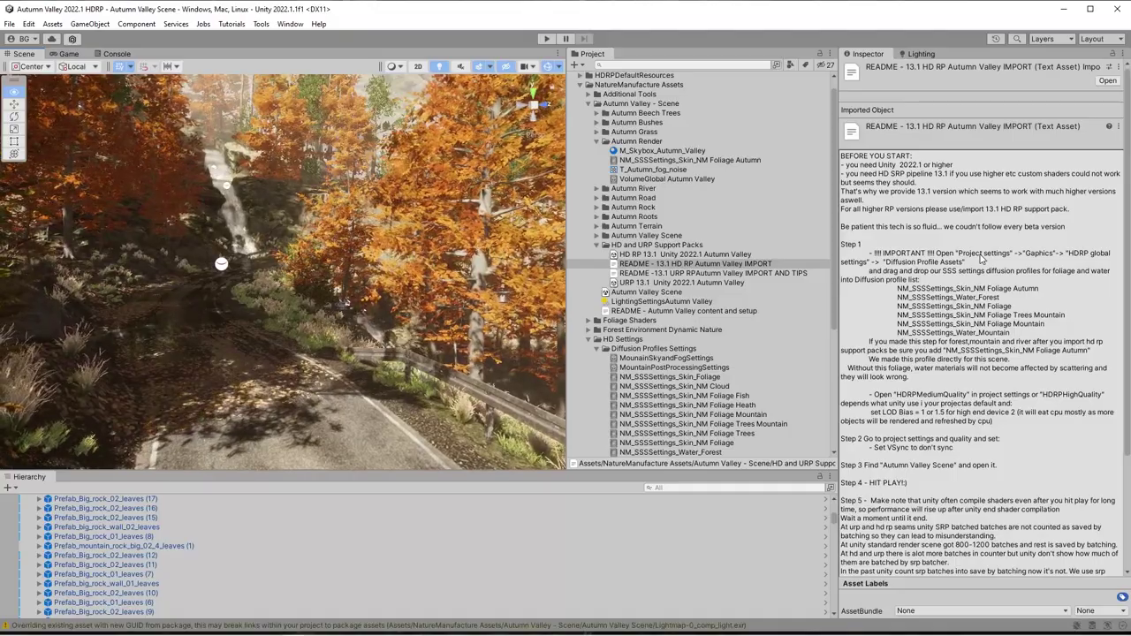
{"action": "right_click_drag", "start_coordinate": [62, 275], "coordinate": [313, 277]}
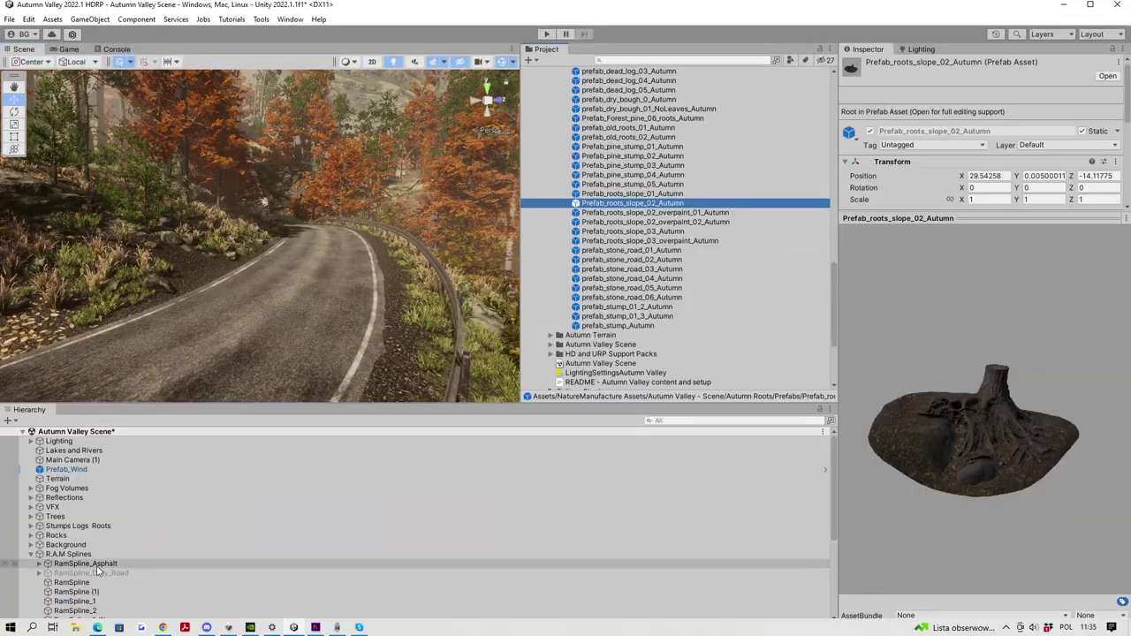
Disable RamSpline_Asphalt, enable RamSpline_Dirty_Road, and fly along the dirt road.
{"action": "left_click", "coordinate": [97, 565]}
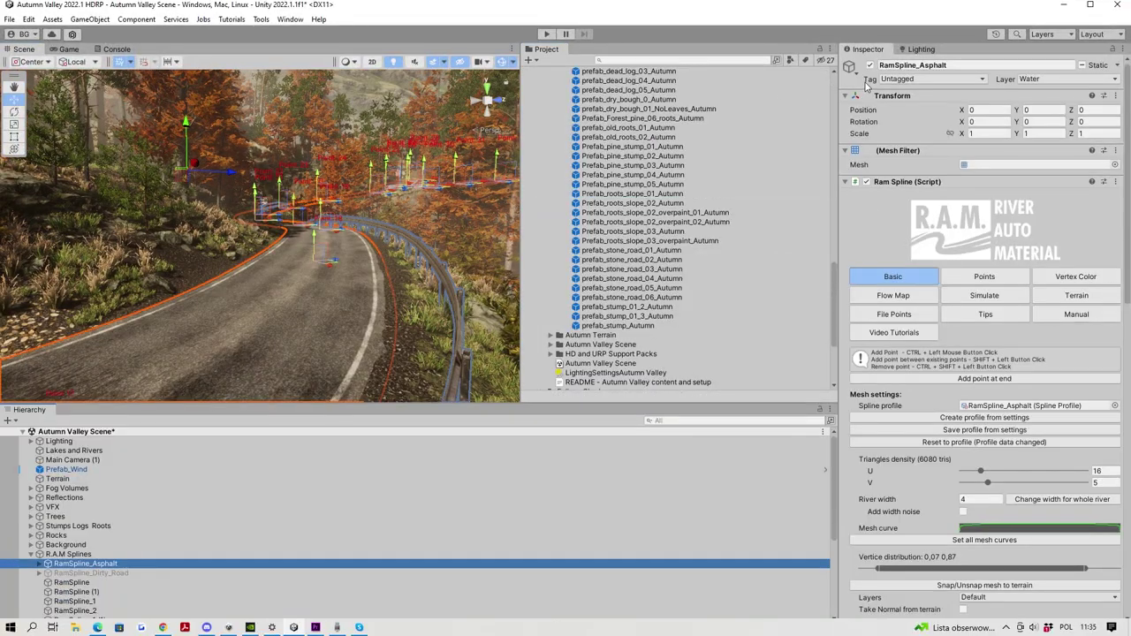
{"action": "left_click", "coordinate": [870, 65]}
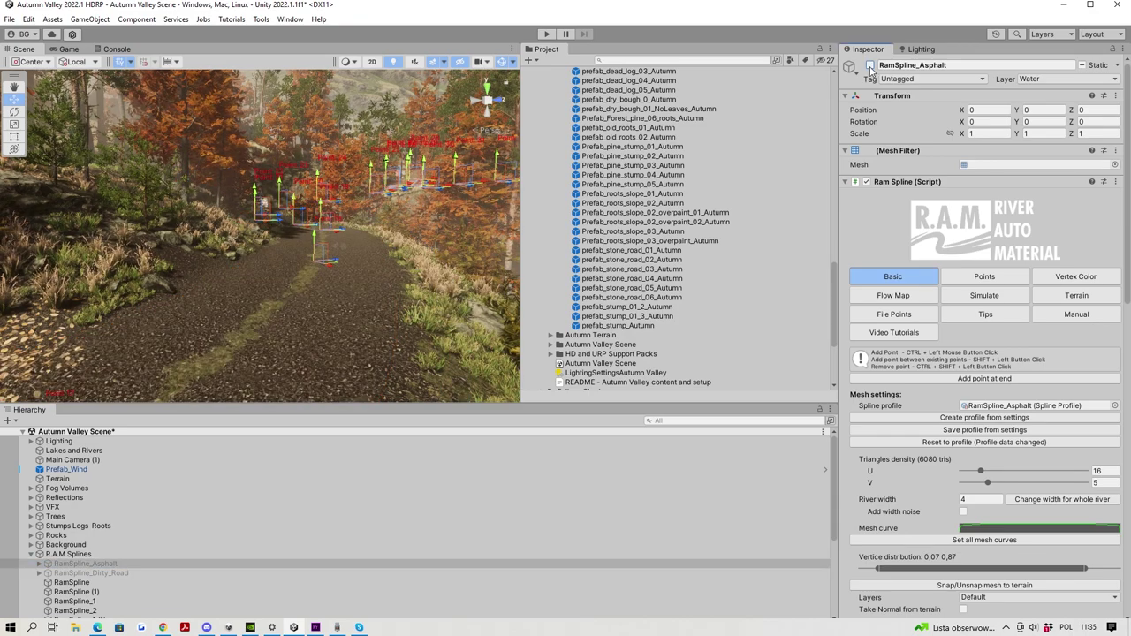
{"action": "left_click", "coordinate": [91, 572]}
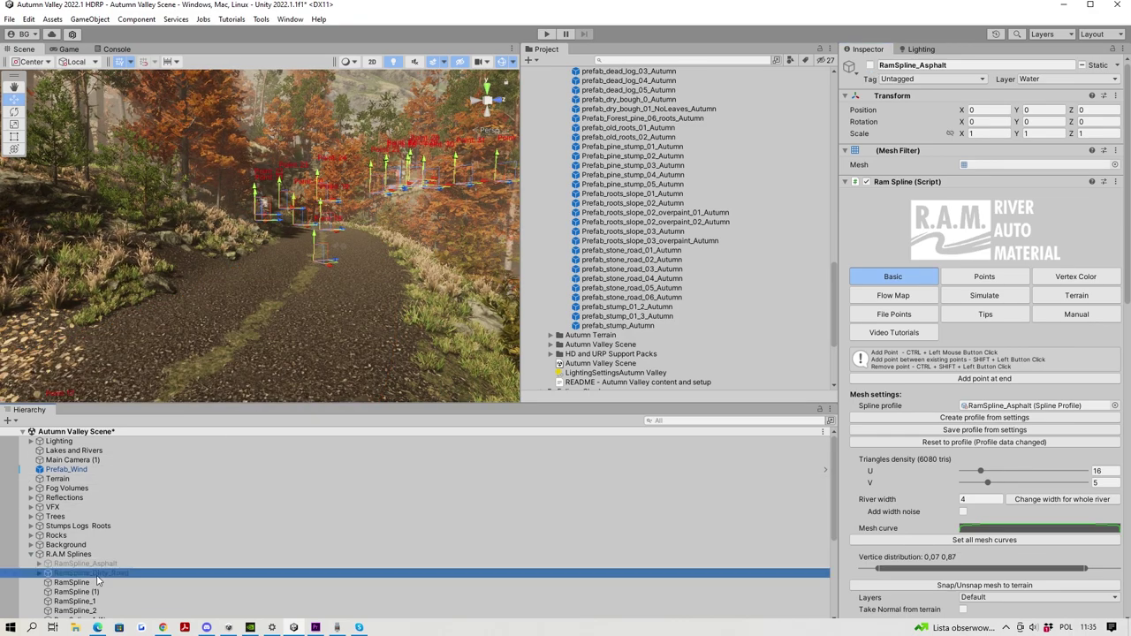
{"action": "left_click", "coordinate": [870, 66]}
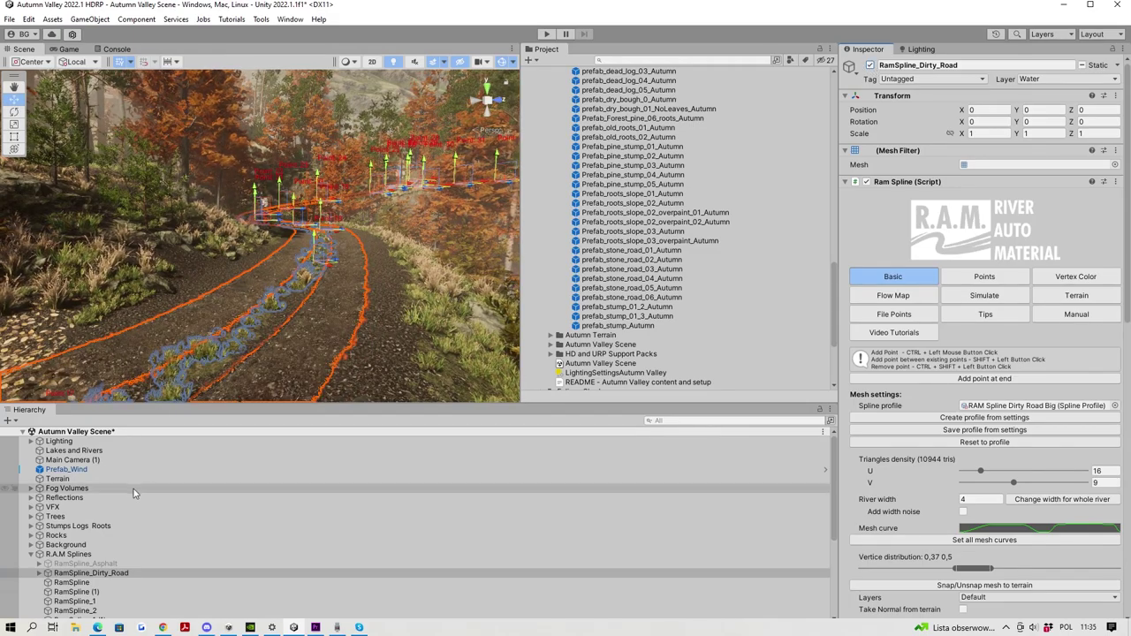
{"action": "double_click", "coordinate": [66, 488]}
{"action": "key", "text": "w"}
{"action": "right_click_drag", "start_coordinate": [72, 287], "coordinate": [227, 334]}
Re-enable RamSpline_Asphalt and disable RamSpline_Dirty_Road.
{"action": "left_click", "coordinate": [84, 563]}
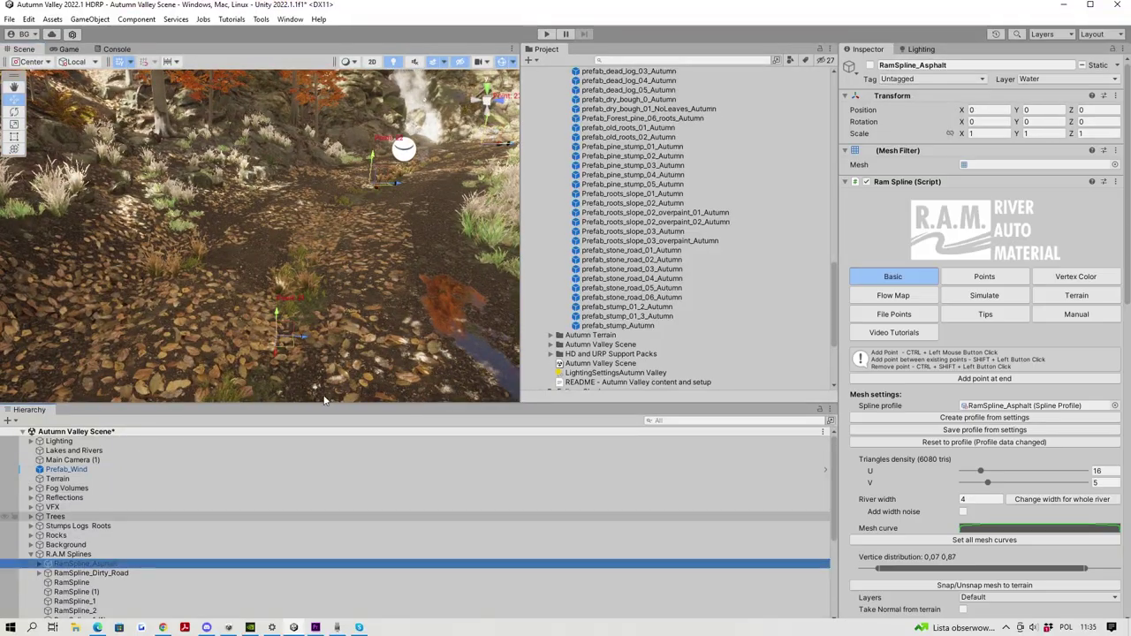
{"action": "left_click", "coordinate": [870, 67]}
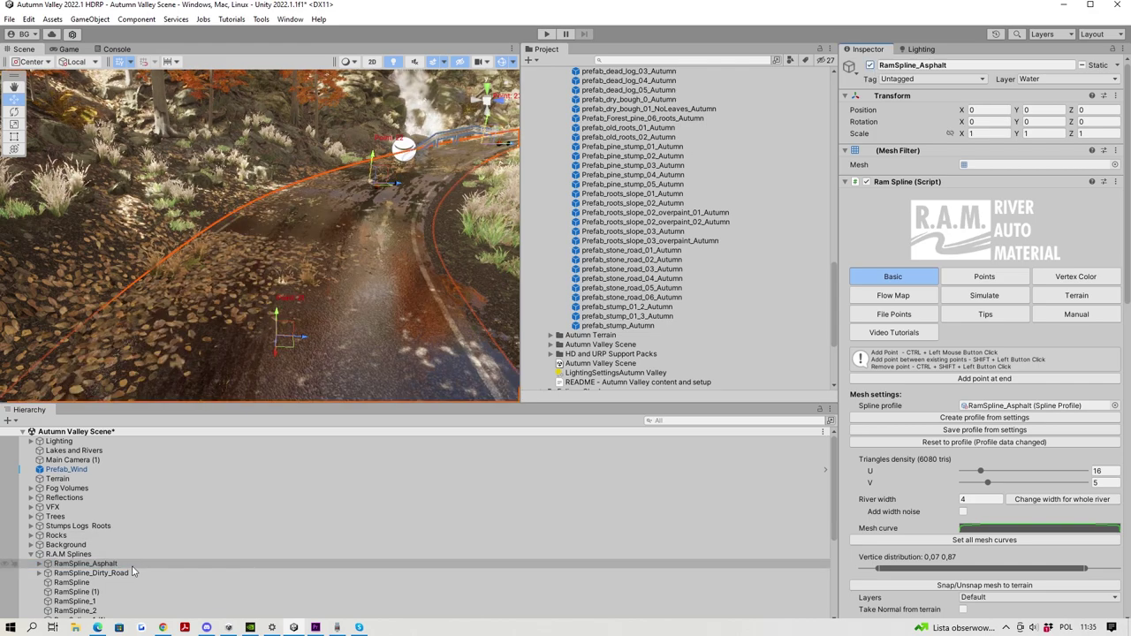
{"action": "left_click", "coordinate": [97, 573]}
{"action": "left_click", "coordinate": [871, 65]}
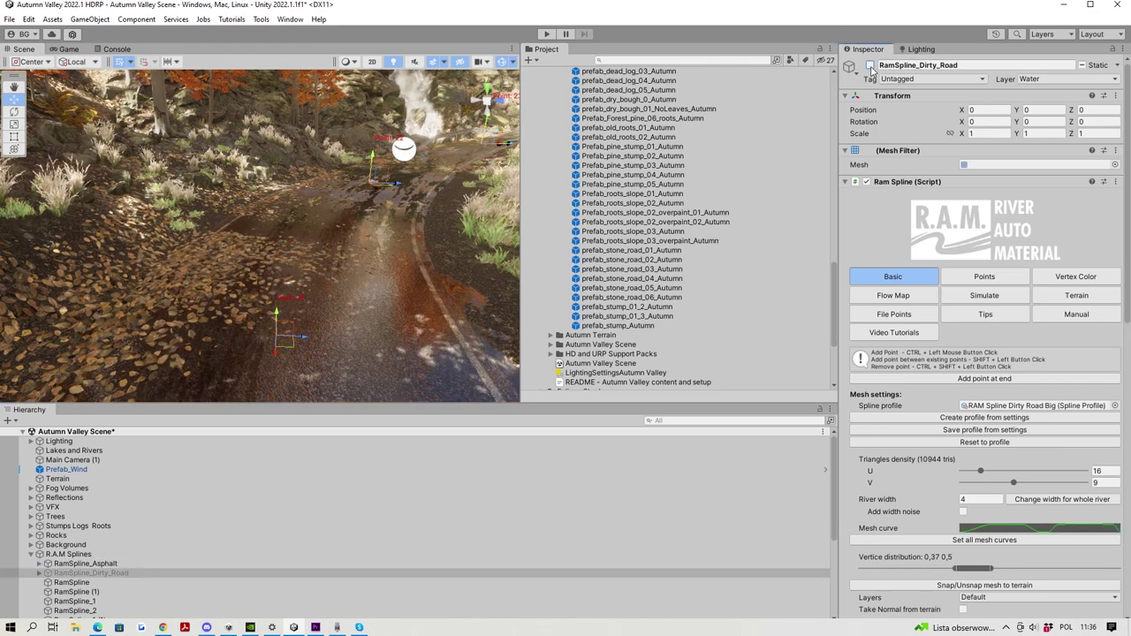